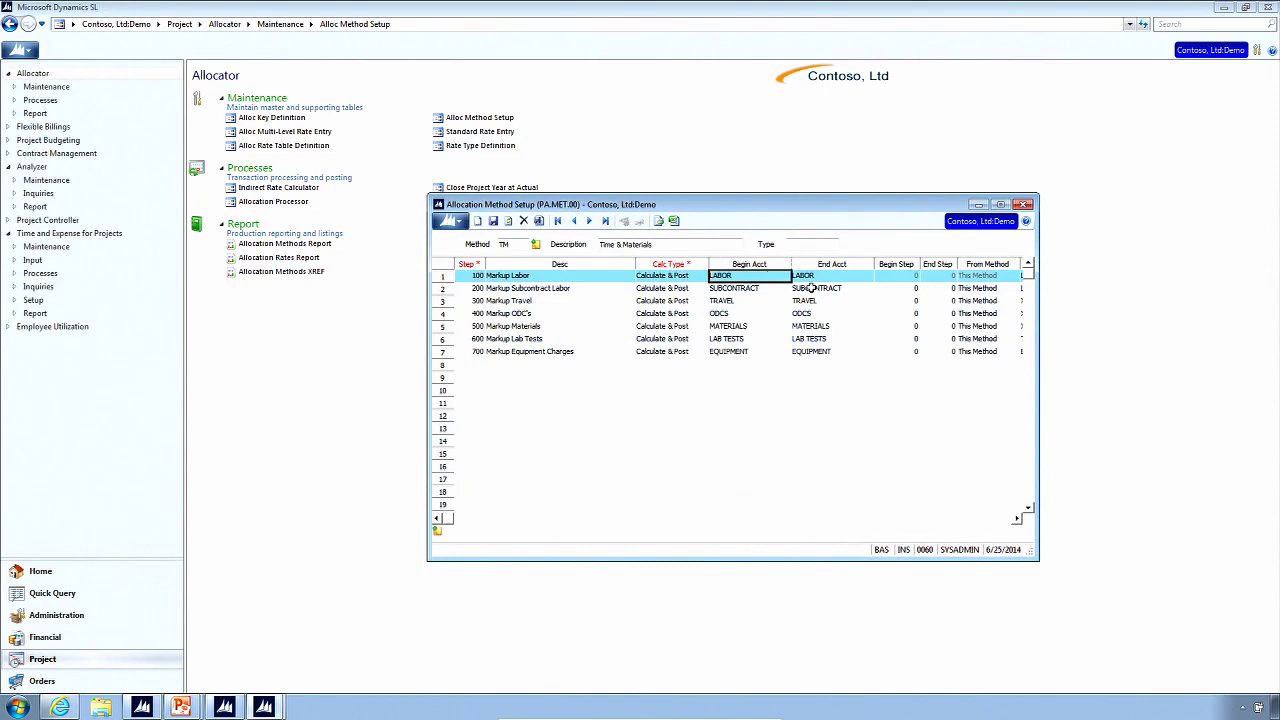
Set the ending account category of the Markup Labor step to LABOR-PREMIUM
key("F3")
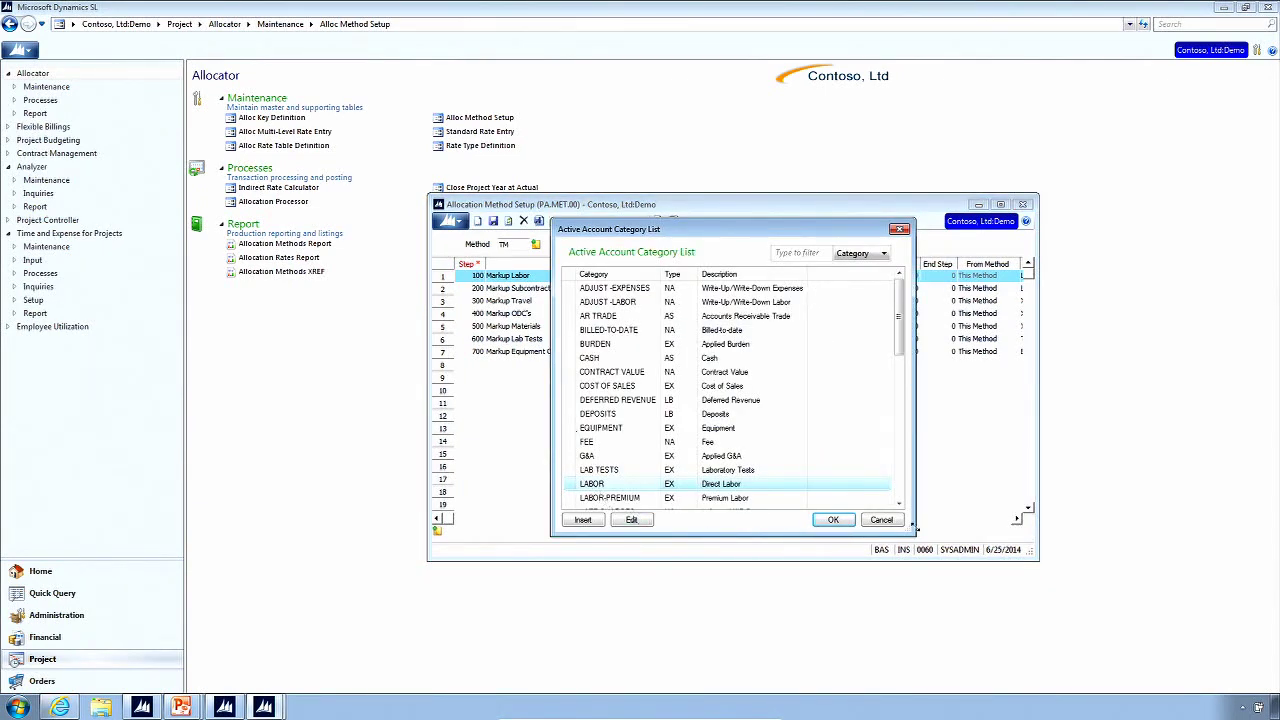
left_click(881, 520)
left_click(805, 277)
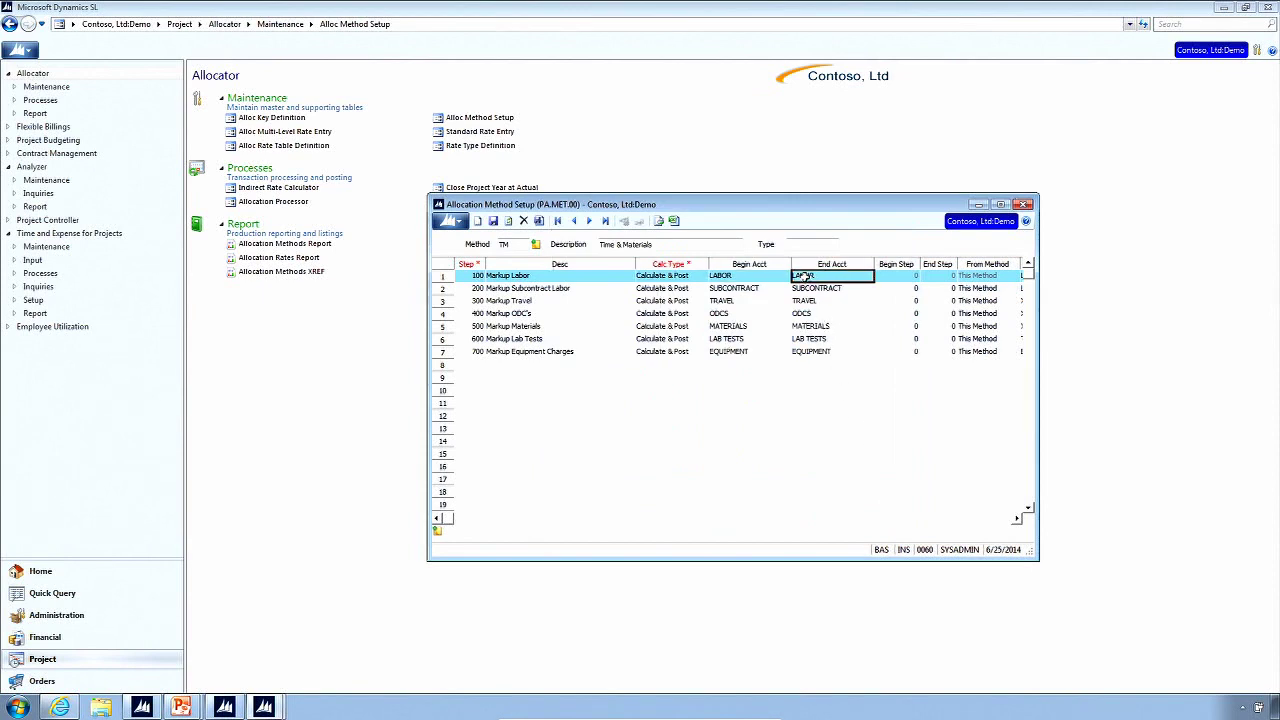
key("F3")
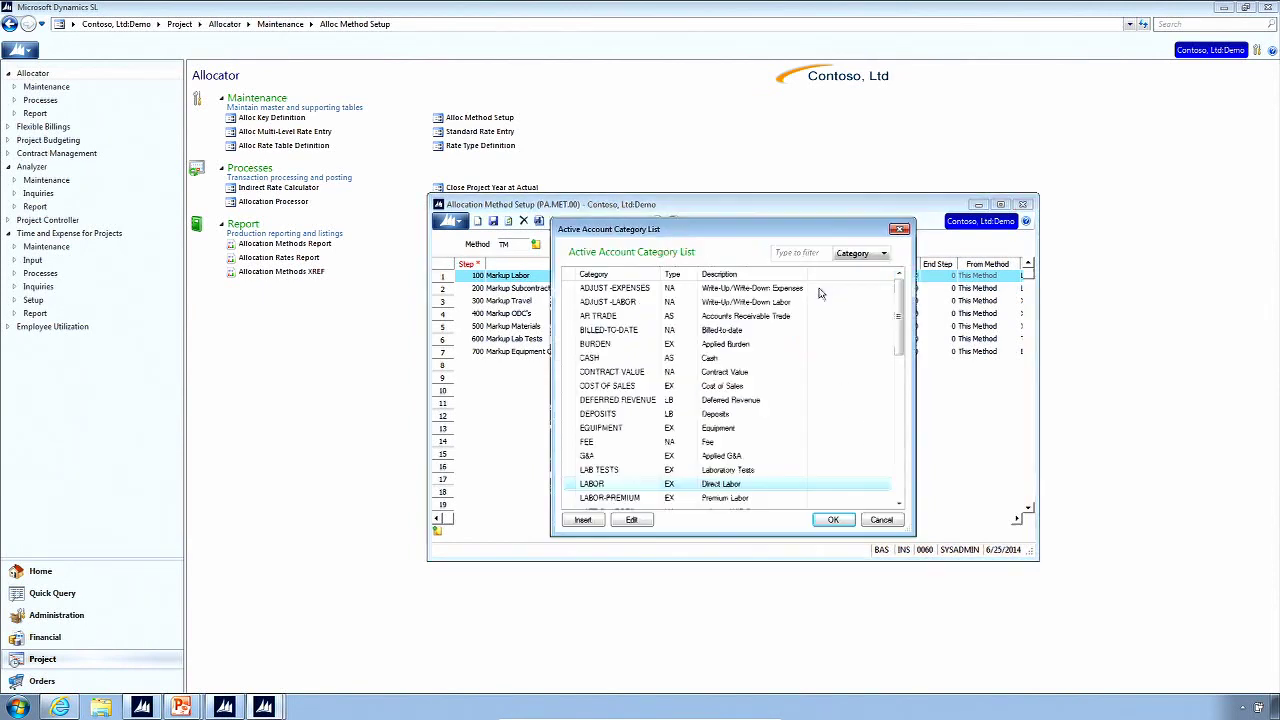
double_click(627, 499)
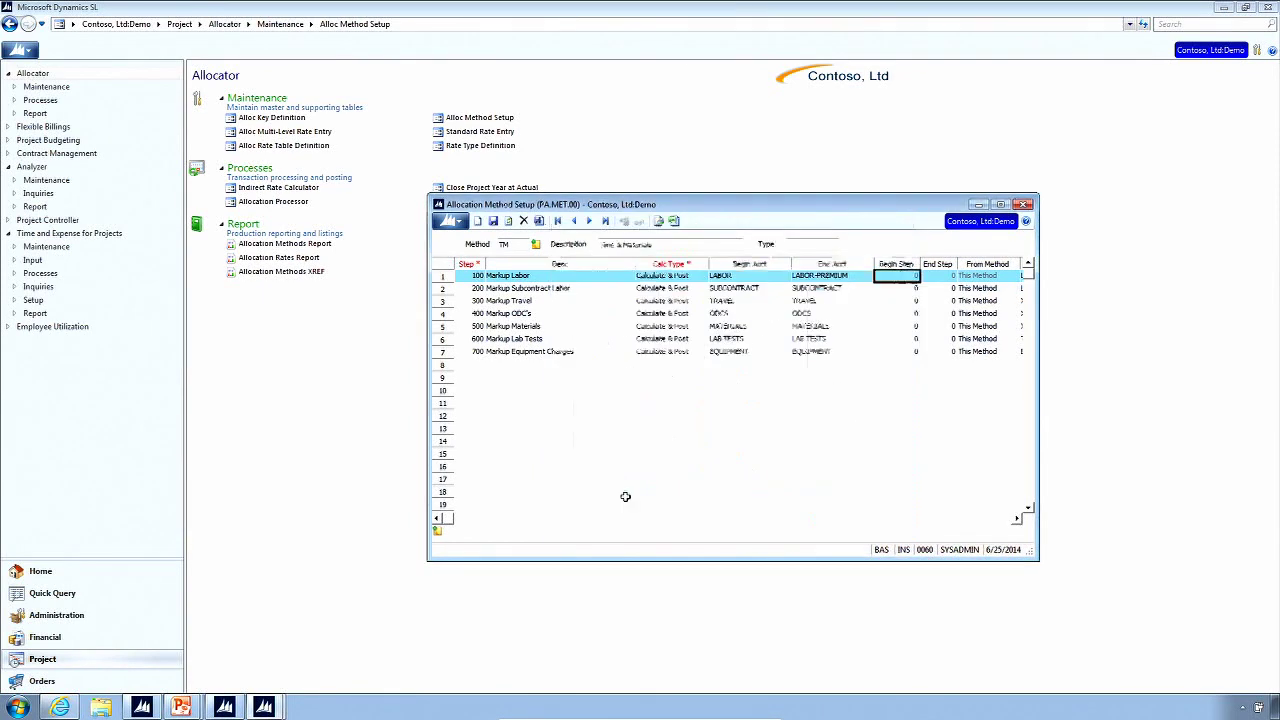
Maximize the Allocation Method Setup window and examine the beginning and ending account categories of the labor and subcontract steps
left_click_drag(1036, 363, 1118, 363)
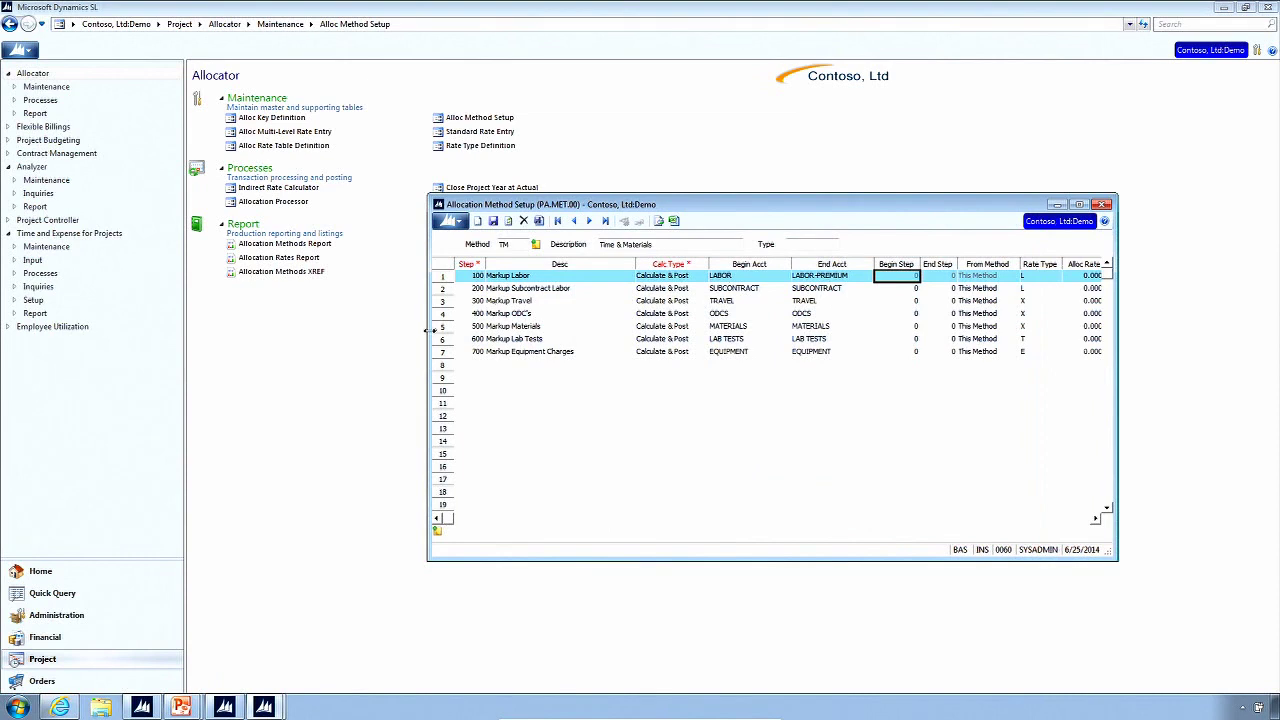
left_click(1079, 204)
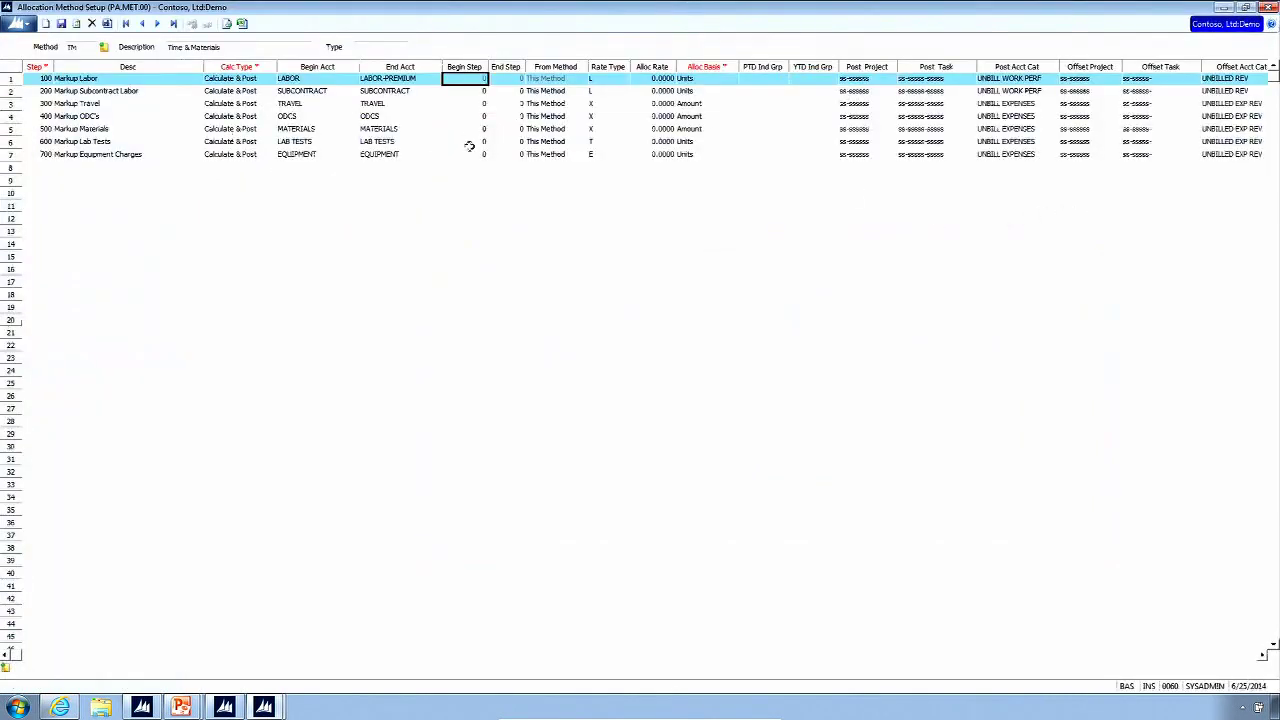
left_click(310, 91)
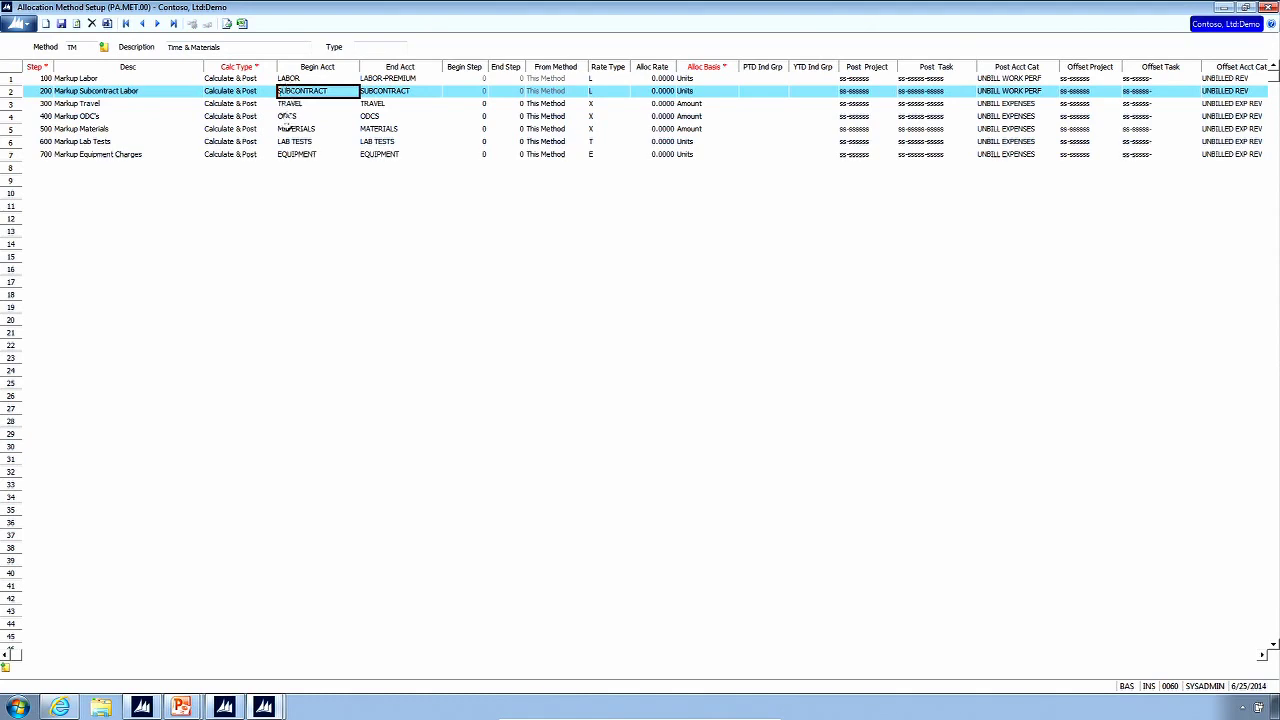
left_click(310, 78)
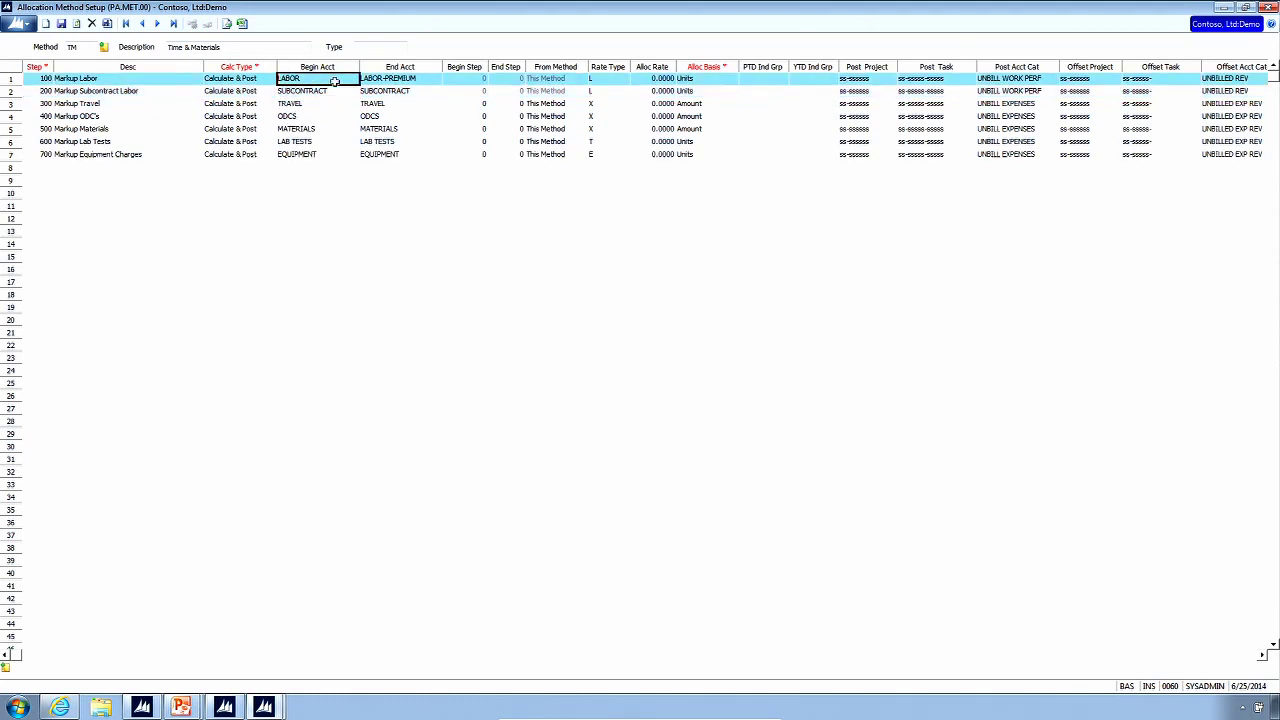
double_click(335, 80)
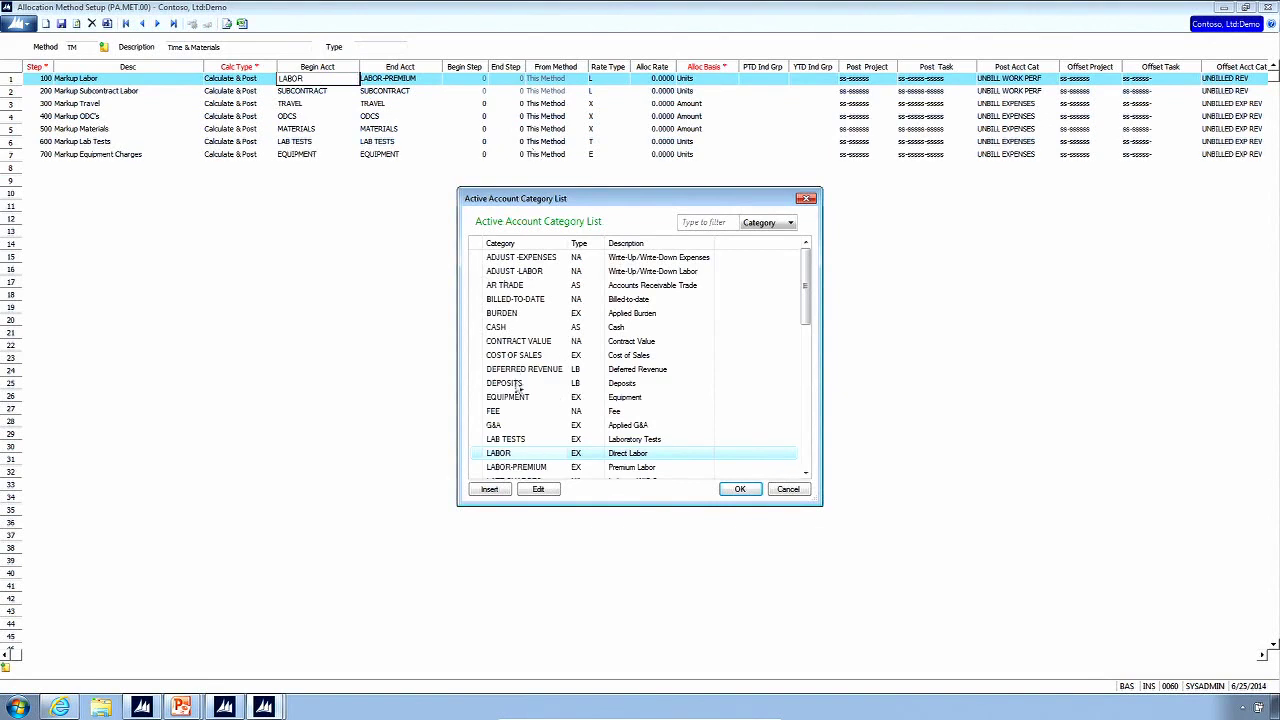
left_click(790, 489)
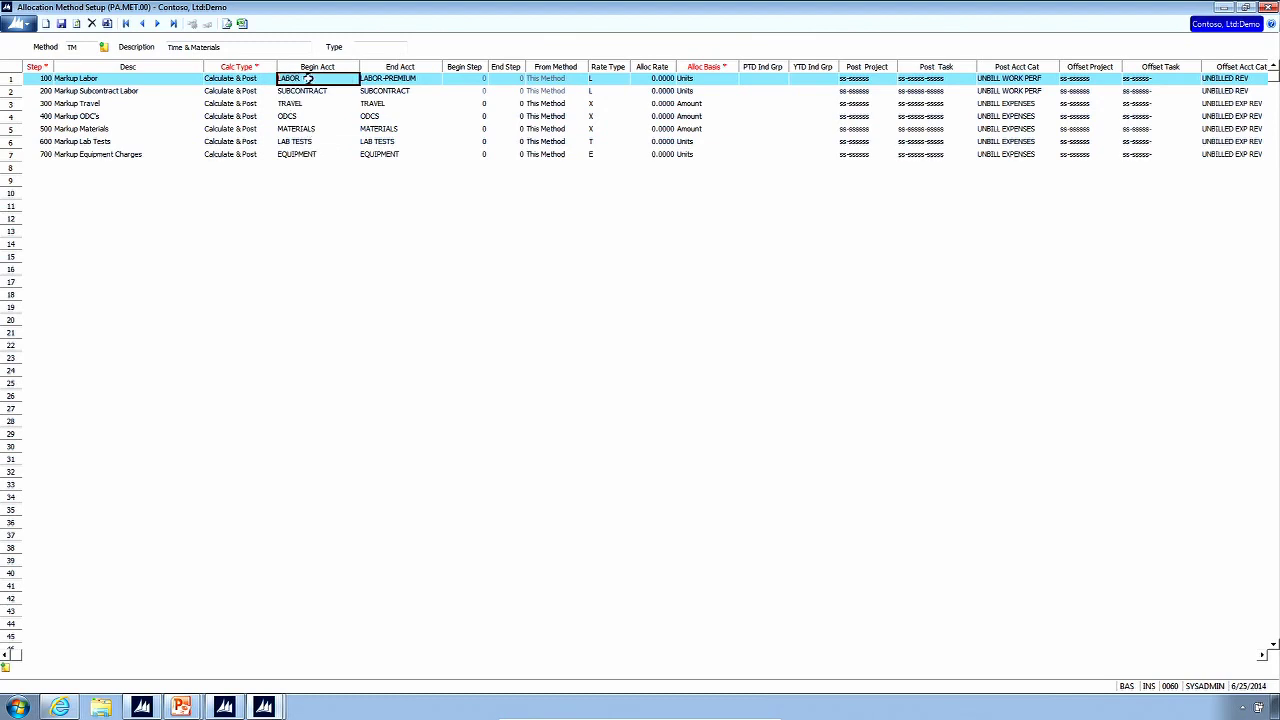
left_click(386, 77)
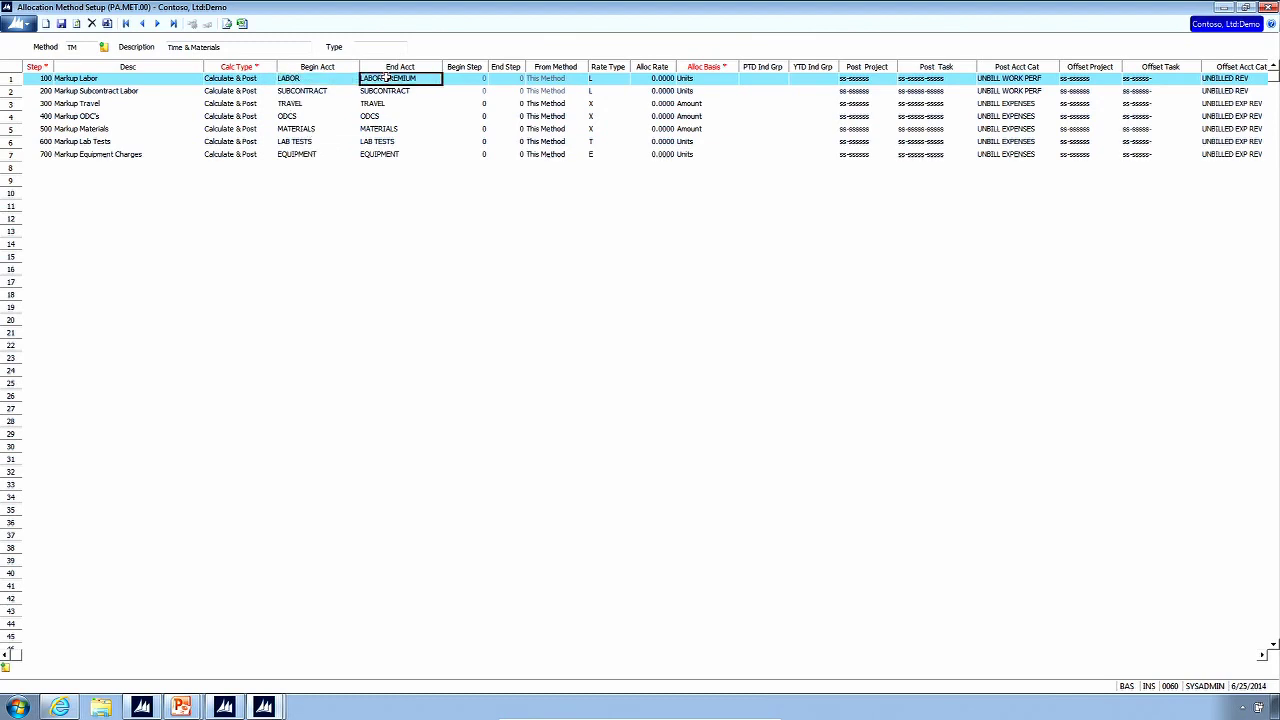
left_click(307, 77)
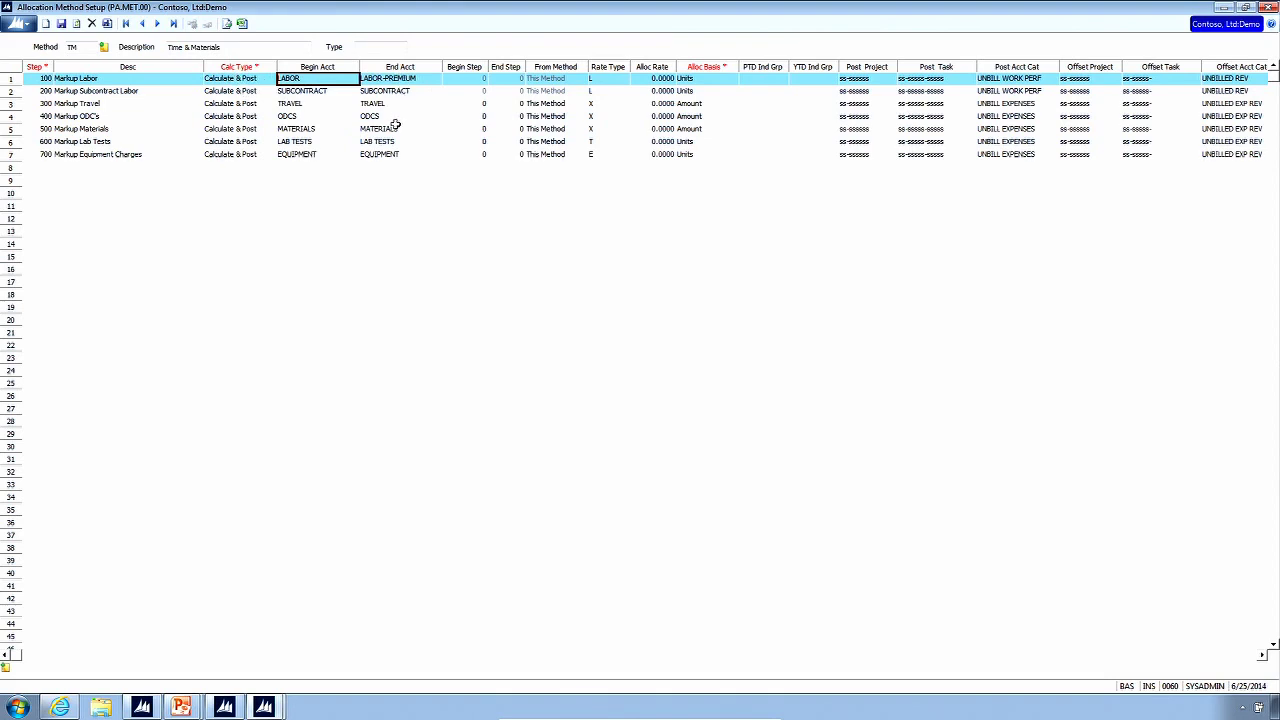
left_click(313, 92)
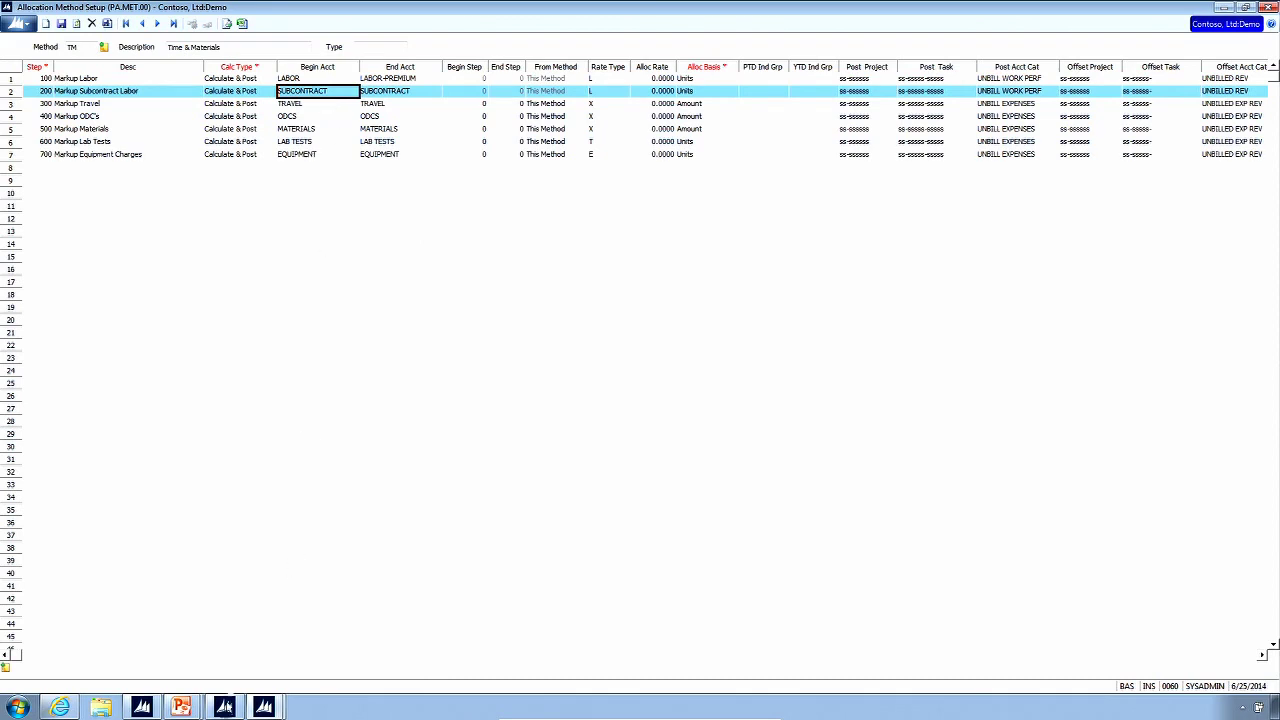
Switch to the running PowerPoint slide show and advance to the Allocation Method Setup – Part 2 slide
mouse_move(187, 710)
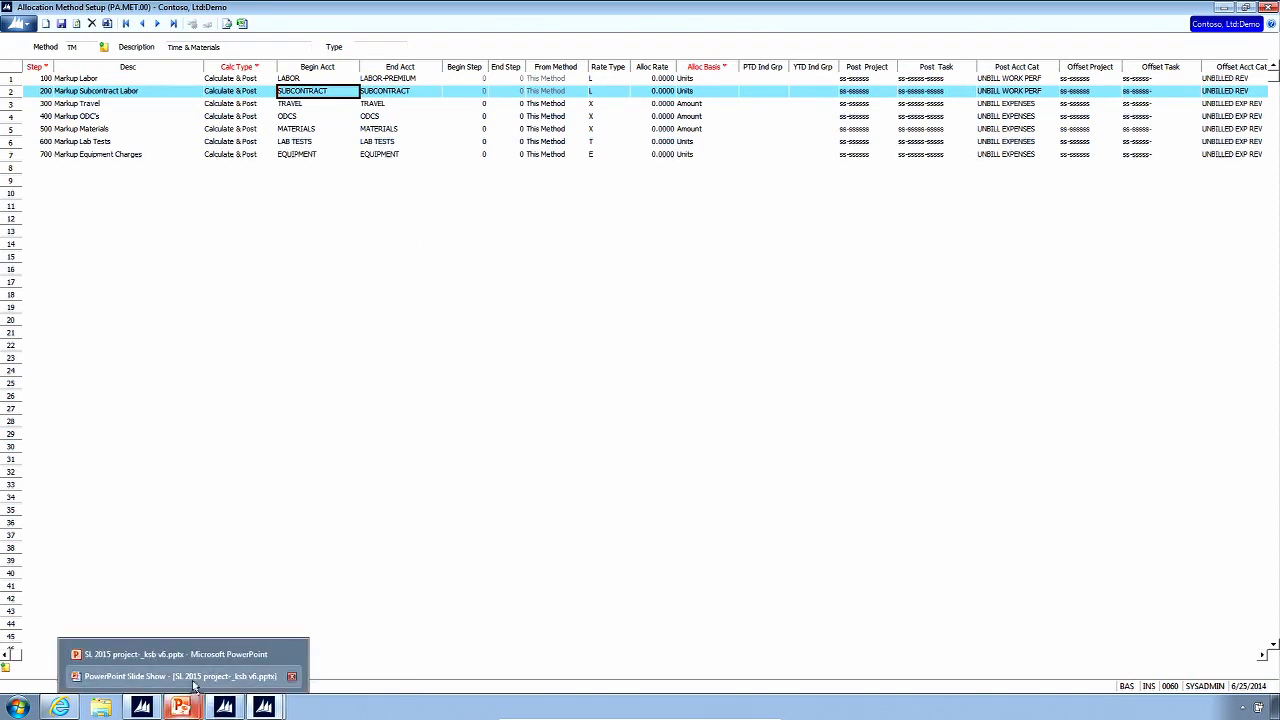
left_click(193, 677)
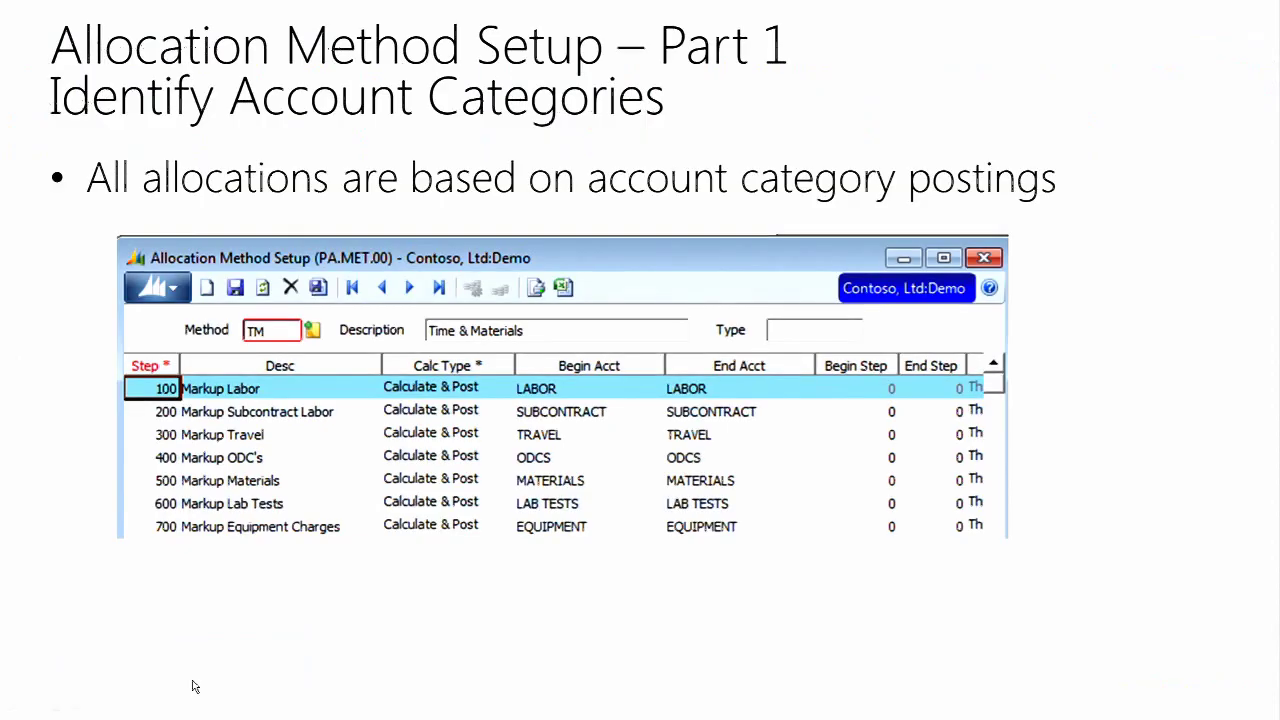
left_click(329, 667)
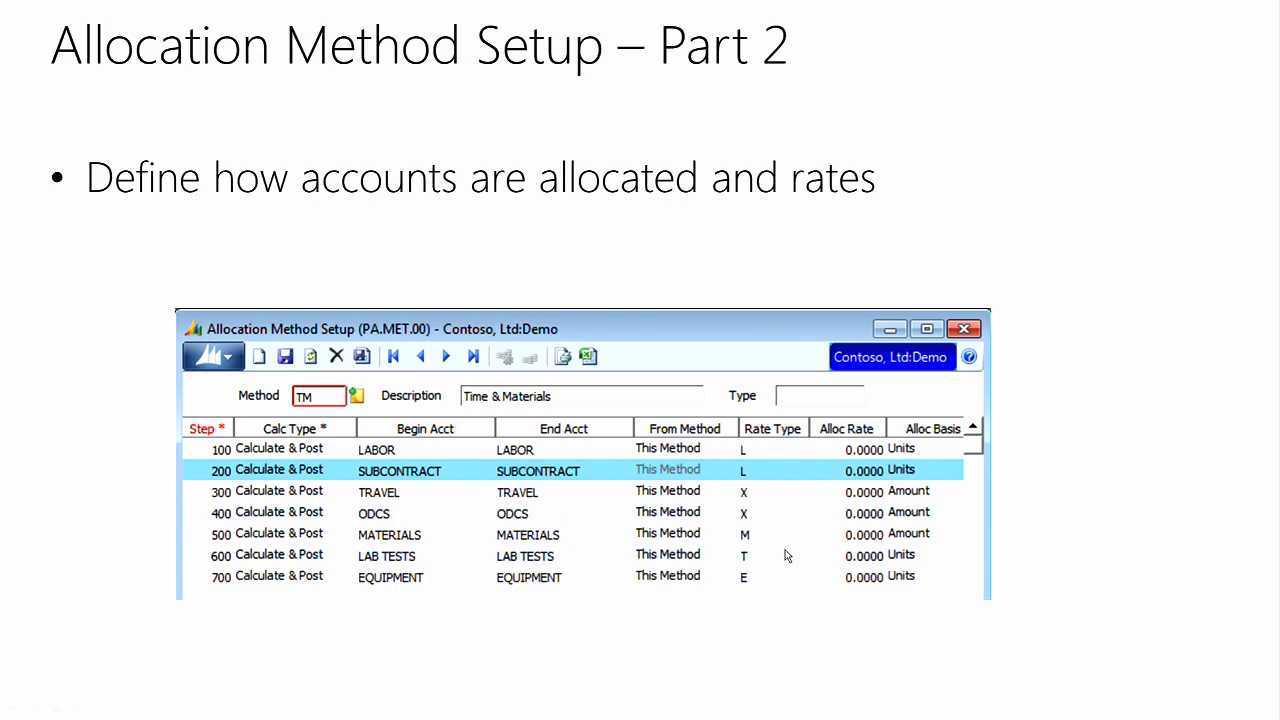
Switch back to Microsoft Dynamics SL and bring up the Allocation Method Setup window holding the Cost Plus method
key("alt+Tab")
key("alt+Tab")
key("alt+Tab")
key("alt+Tab")
key("alt+Tab")
key("alt+Tab")
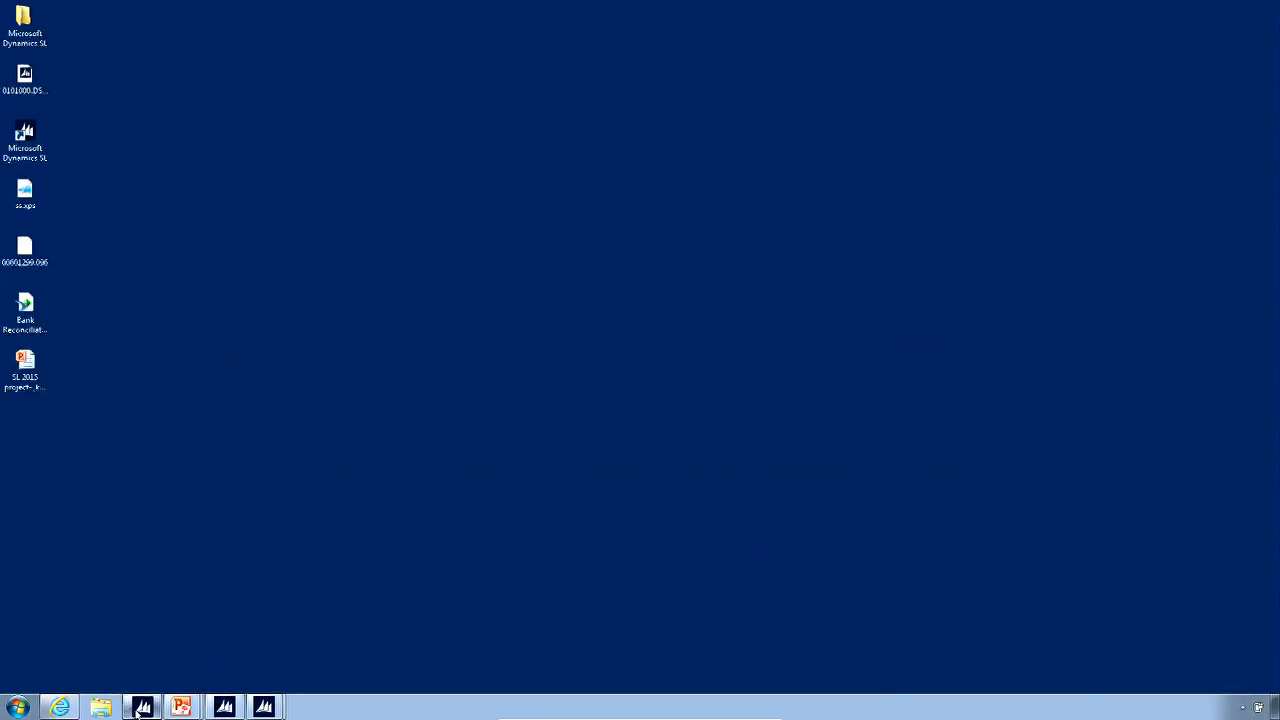
left_click(136, 711)
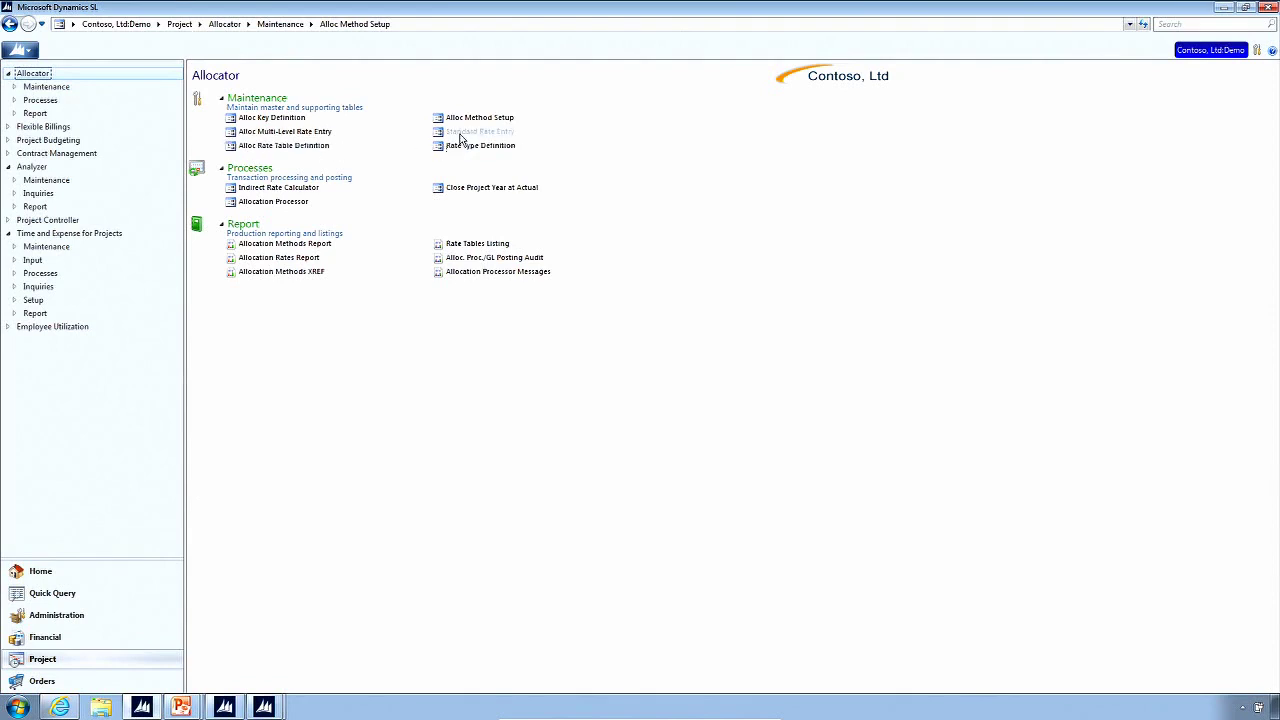
left_click(265, 708)
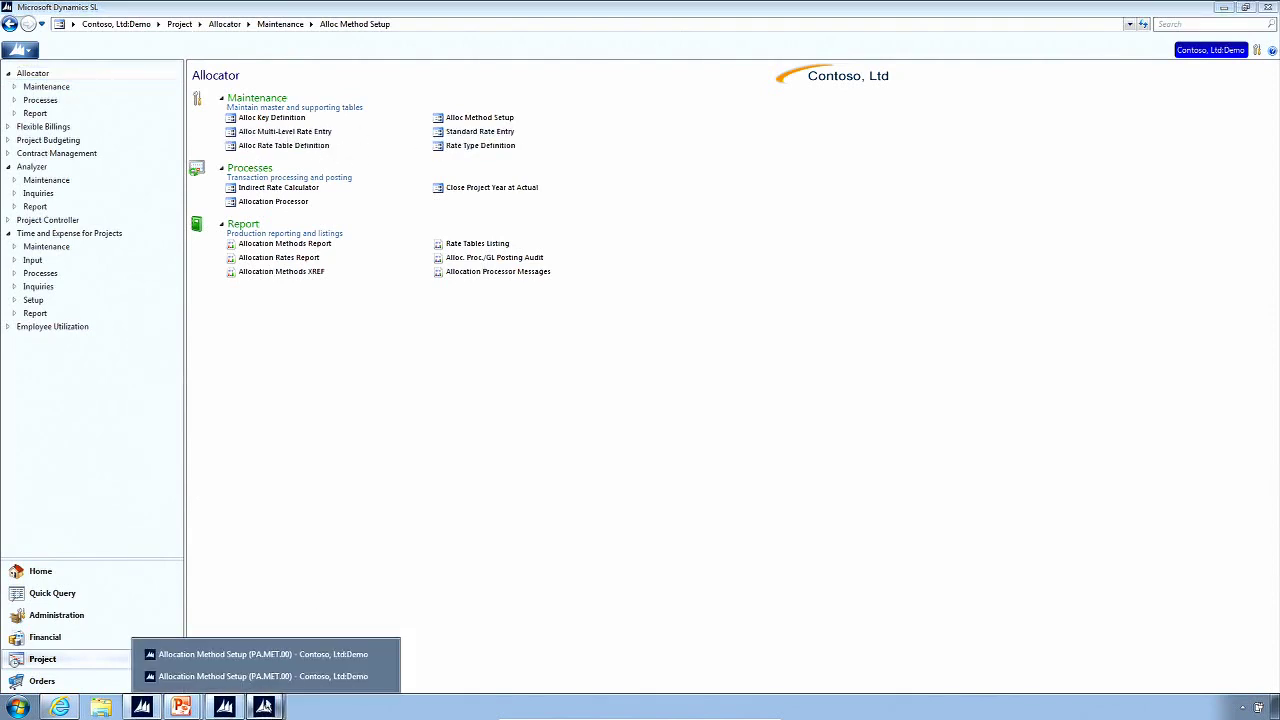
left_click(277, 664)
Reposition the Allocation Method Setup window and load the TM (Time & Materials) allocation method
left_click_drag(969, 180, 760, 162)
left_click(605, 222)
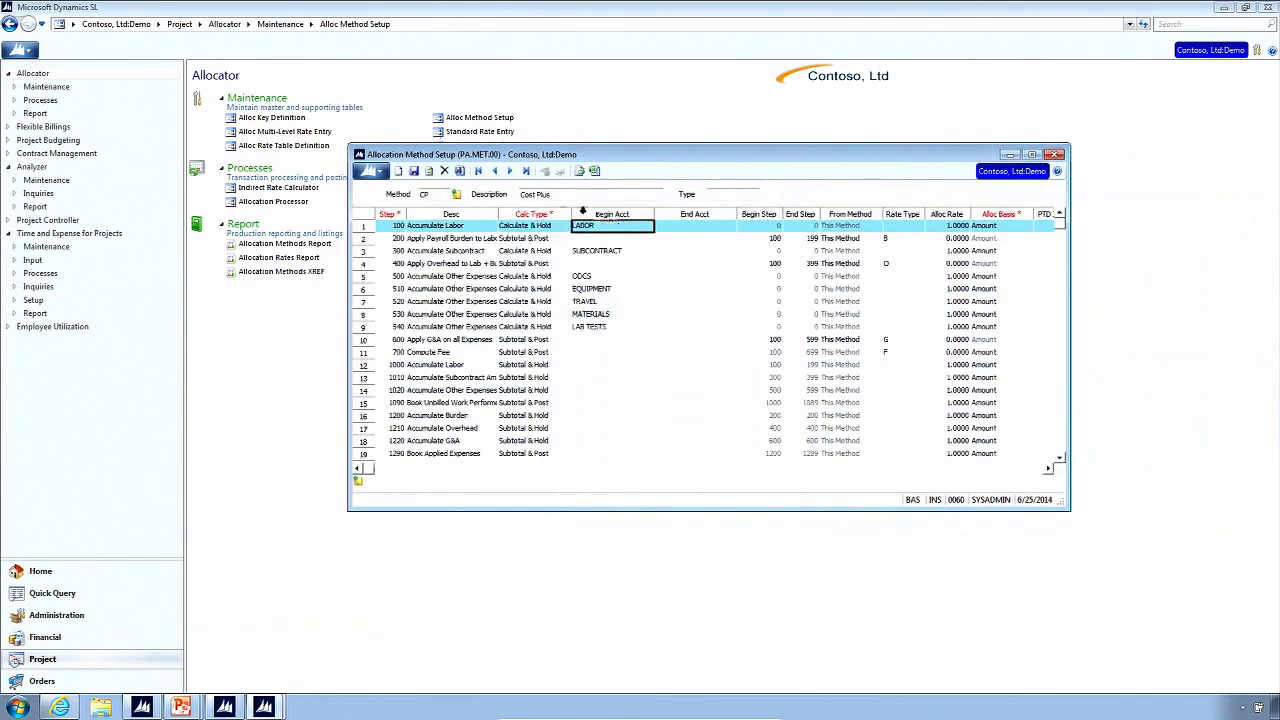
double_click(425, 194)
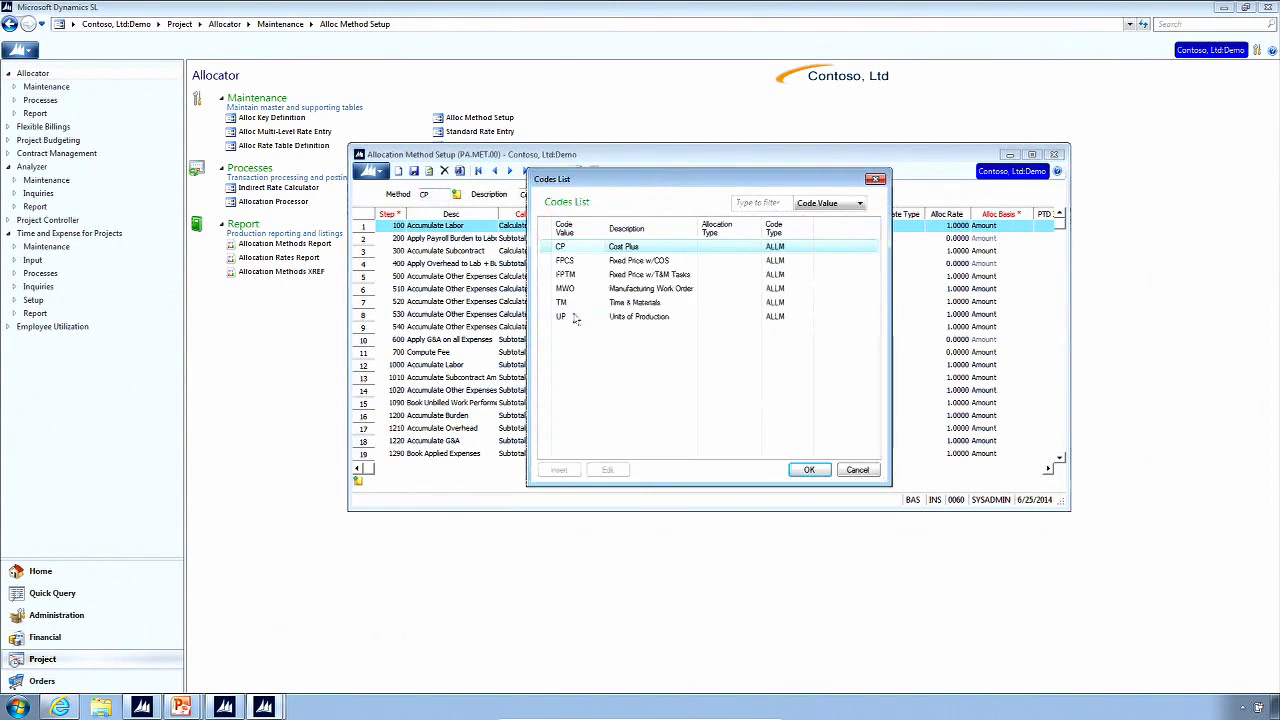
double_click(573, 304)
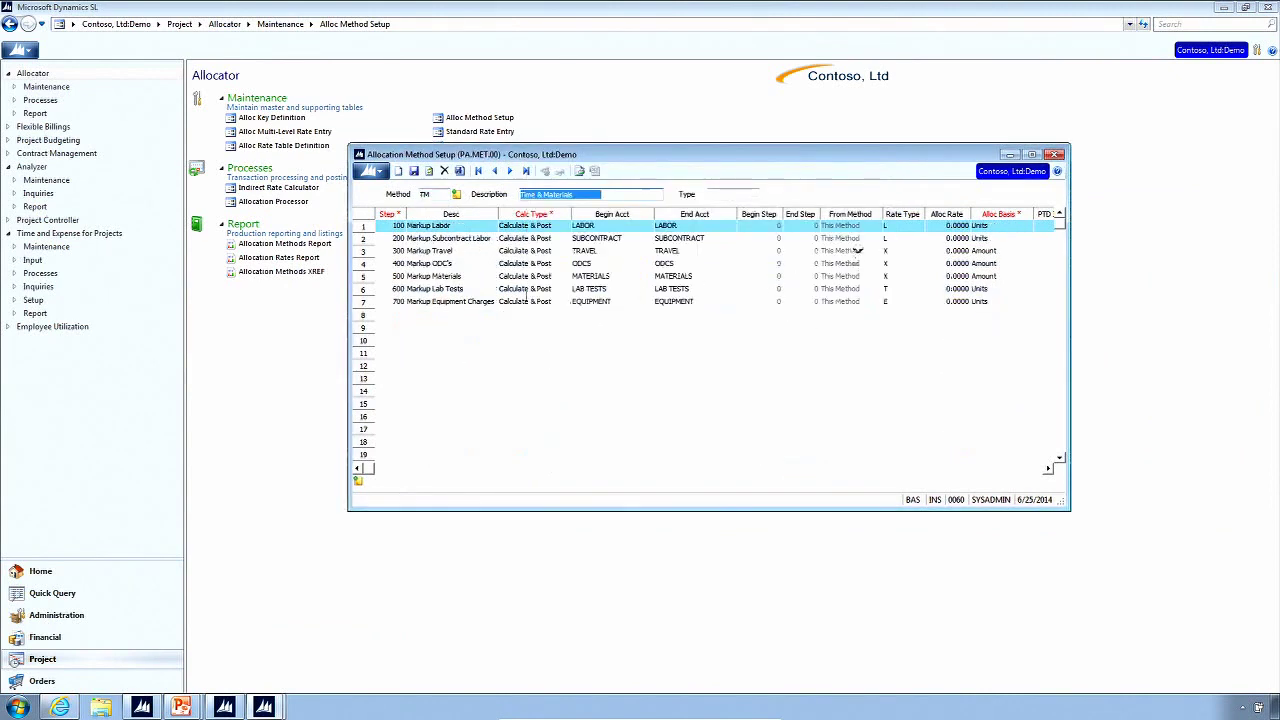
Examine the available rate type codes for the Markup Labor step without changing its rate type
left_click(893, 228)
left_click(894, 228)
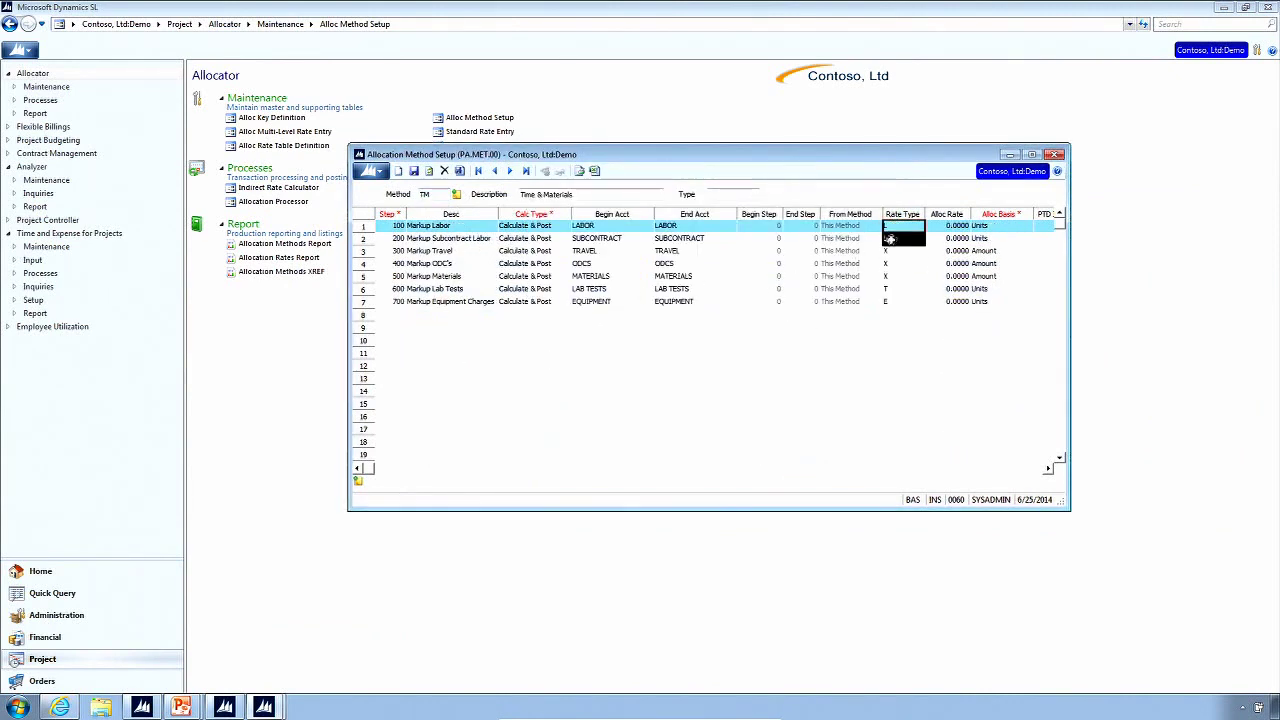
left_click(895, 230)
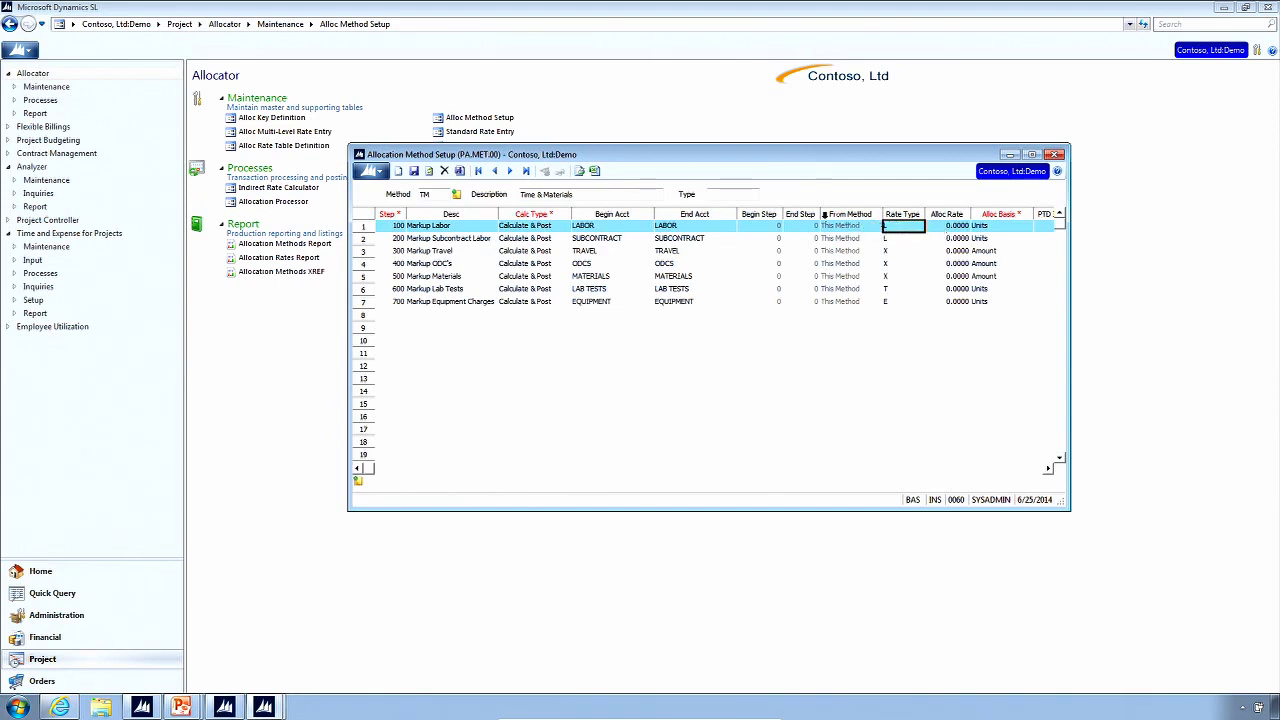
left_click_drag(591, 156, 574, 226)
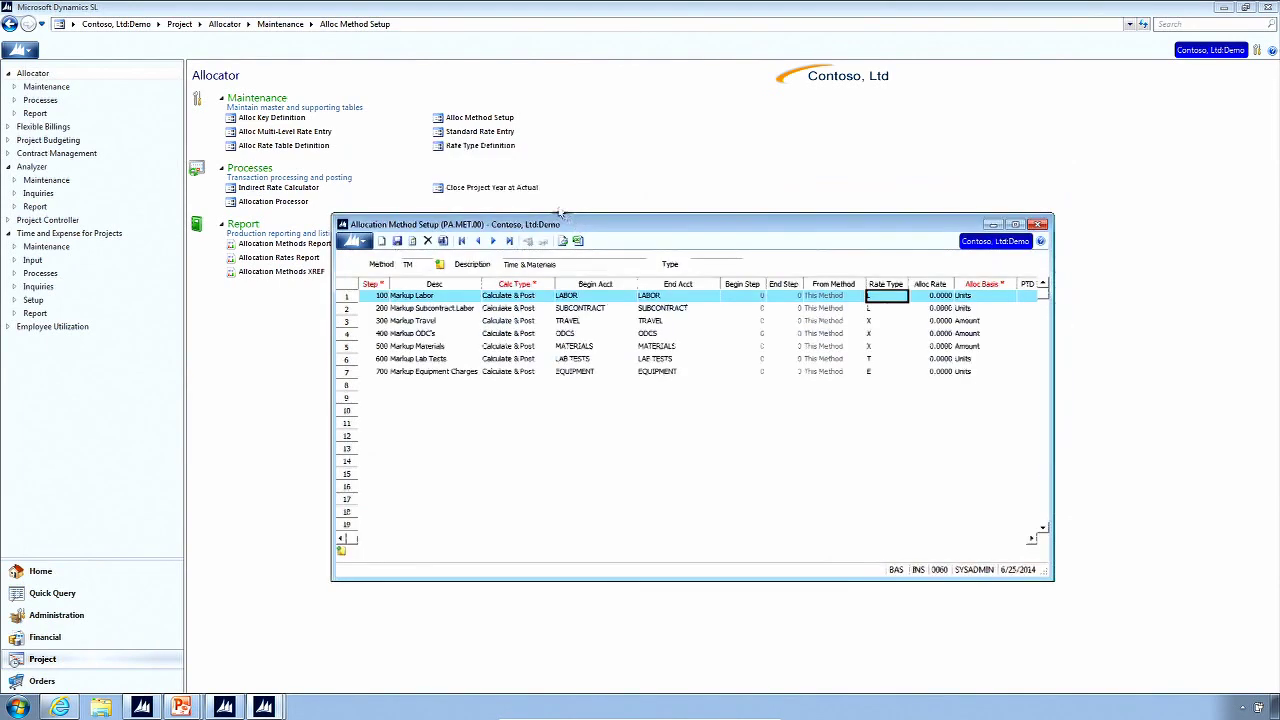
double_click(890, 300)
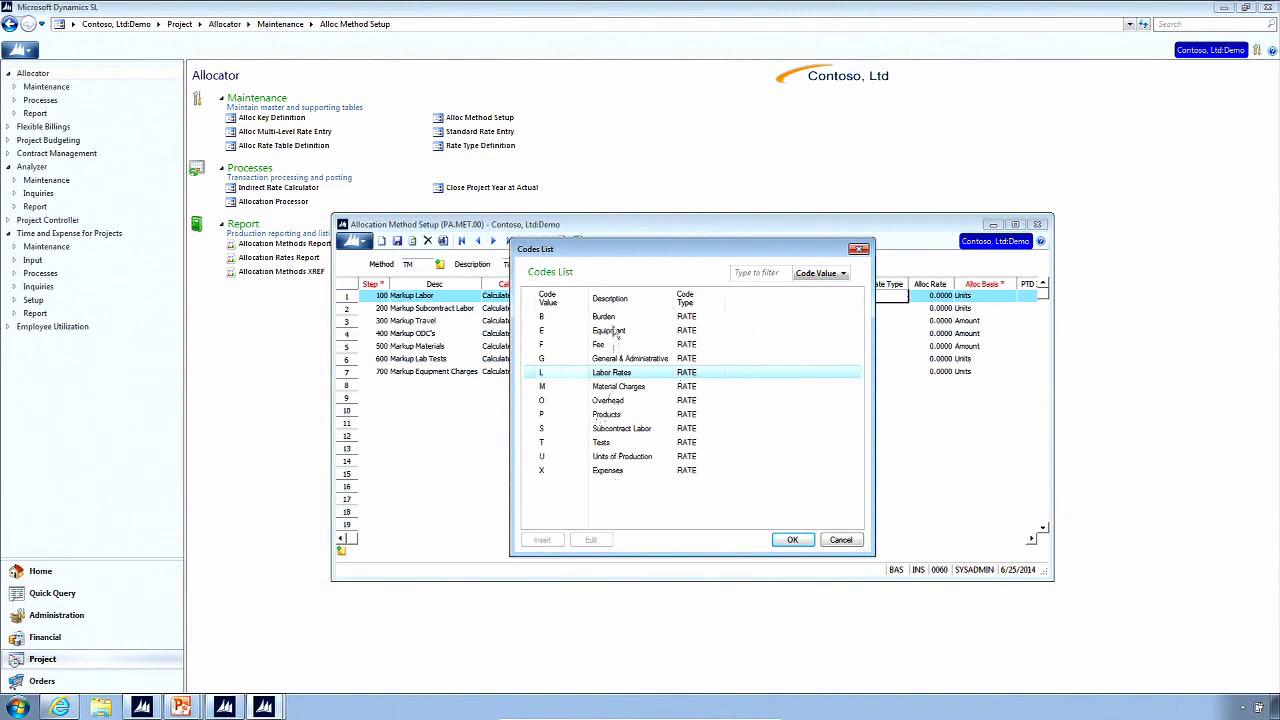
left_click(840, 539)
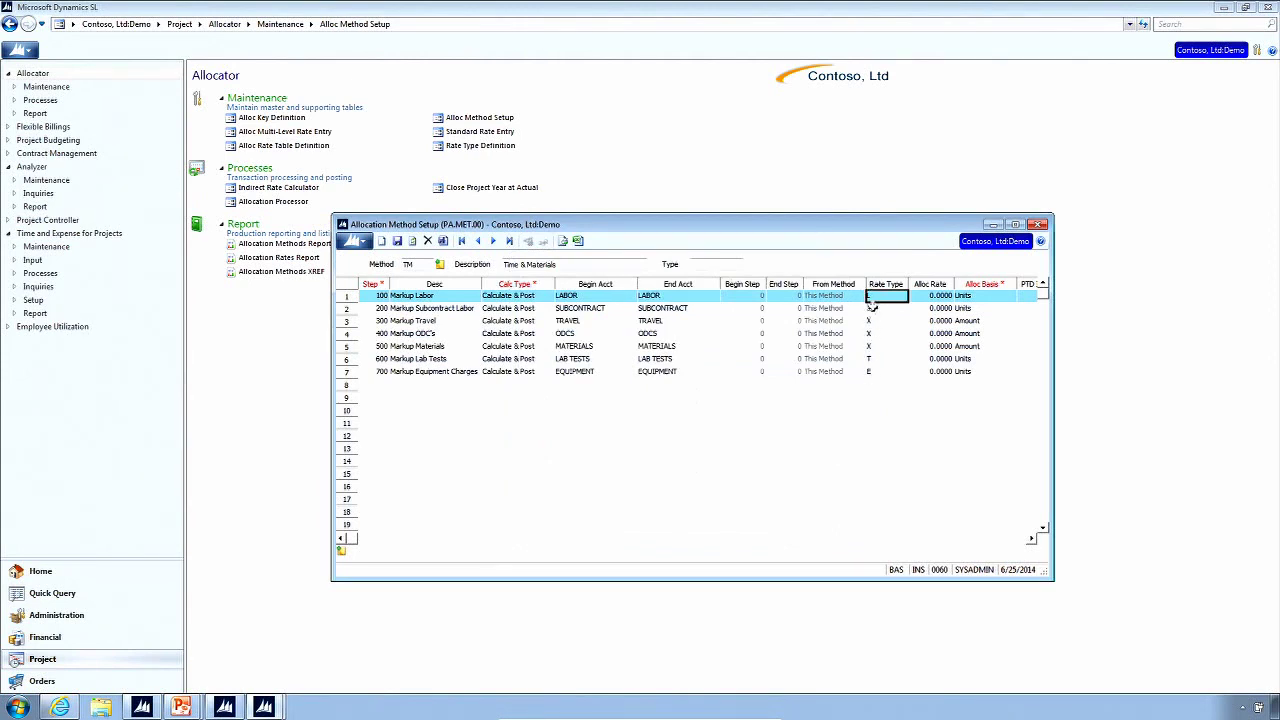
Inspect the ending account, rate type and allocation basis of the Markup Labor step
left_click(660, 295)
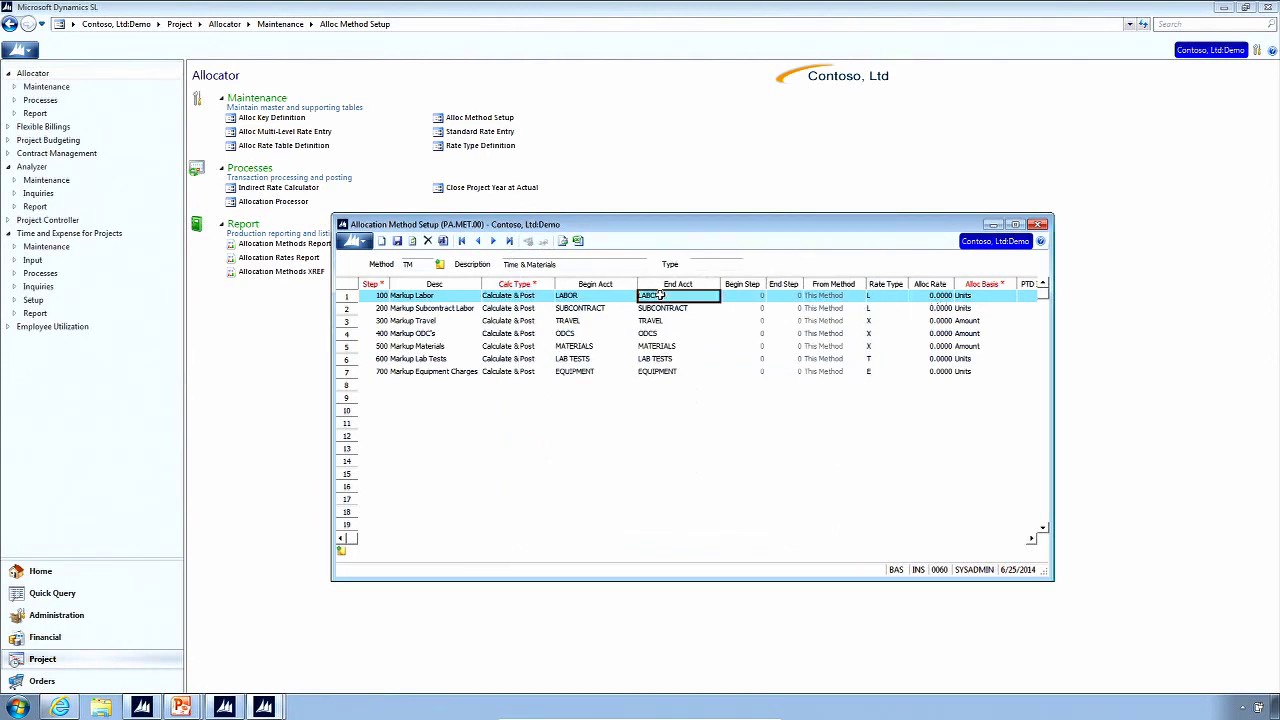
left_click(871, 295)
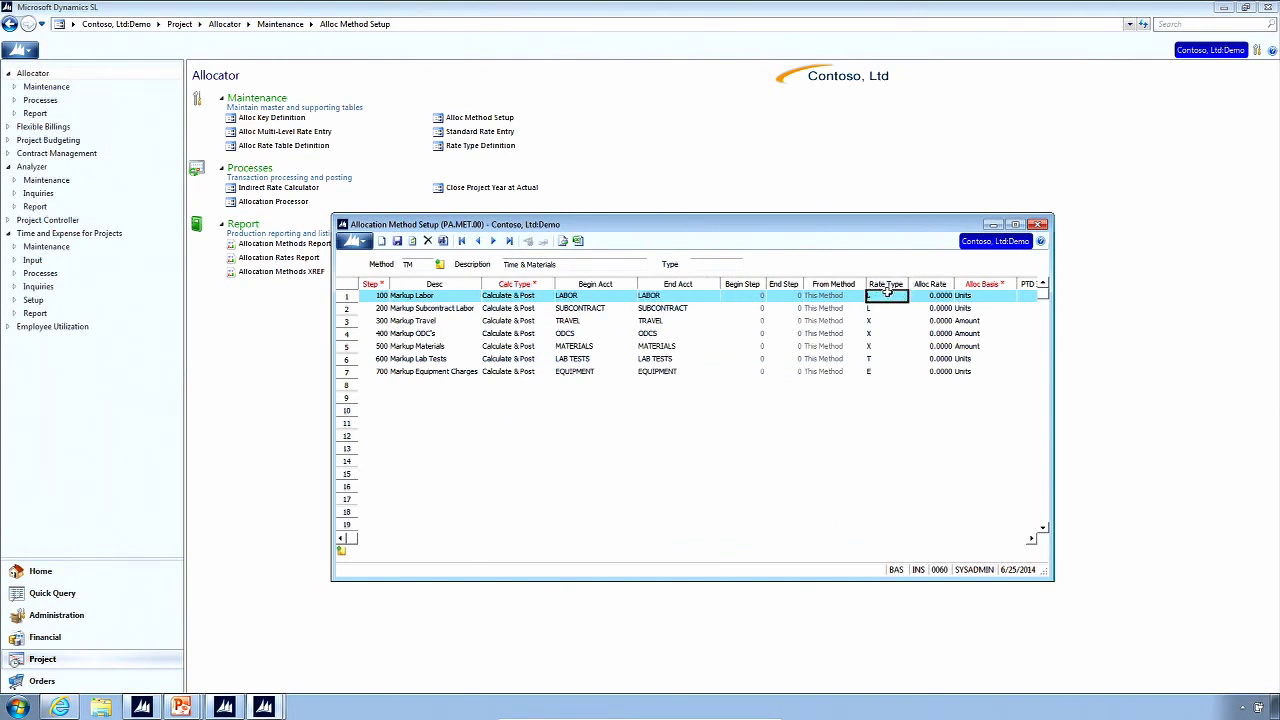
left_click(965, 297)
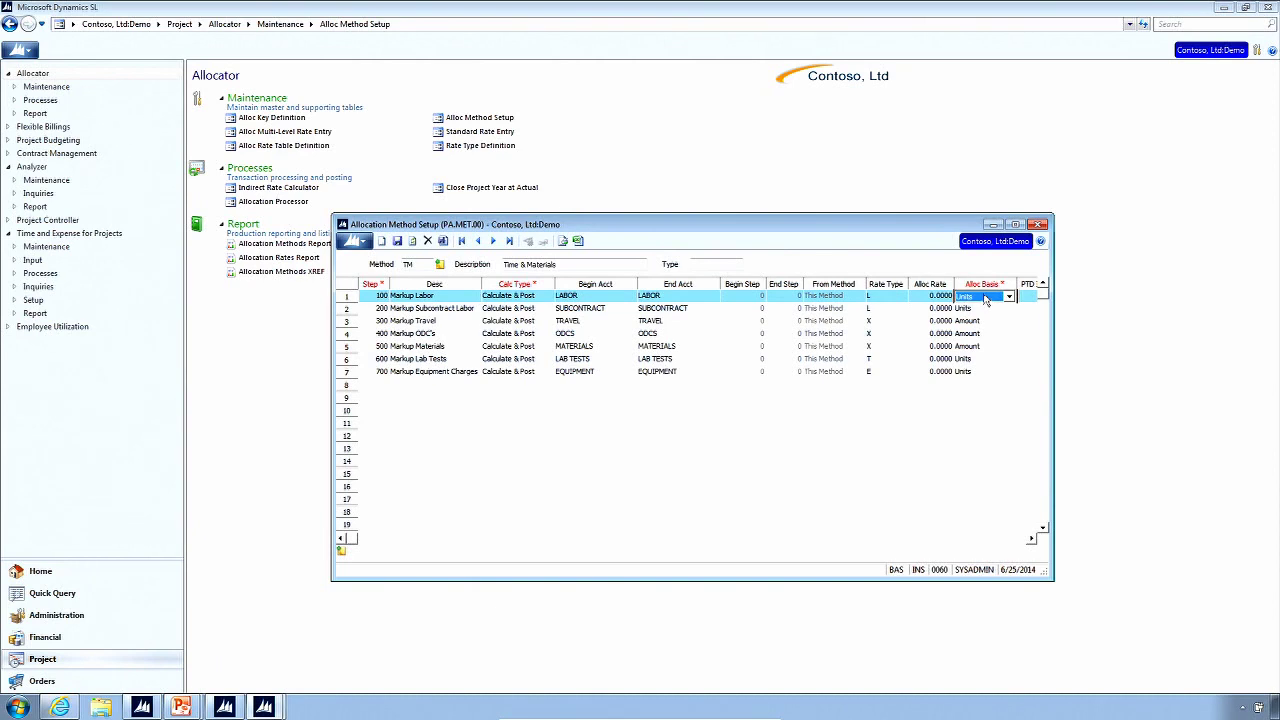
Switch to the PowerPoint slide show and advance to the Allocation Method Setup Posting options slide
left_click(181, 707)
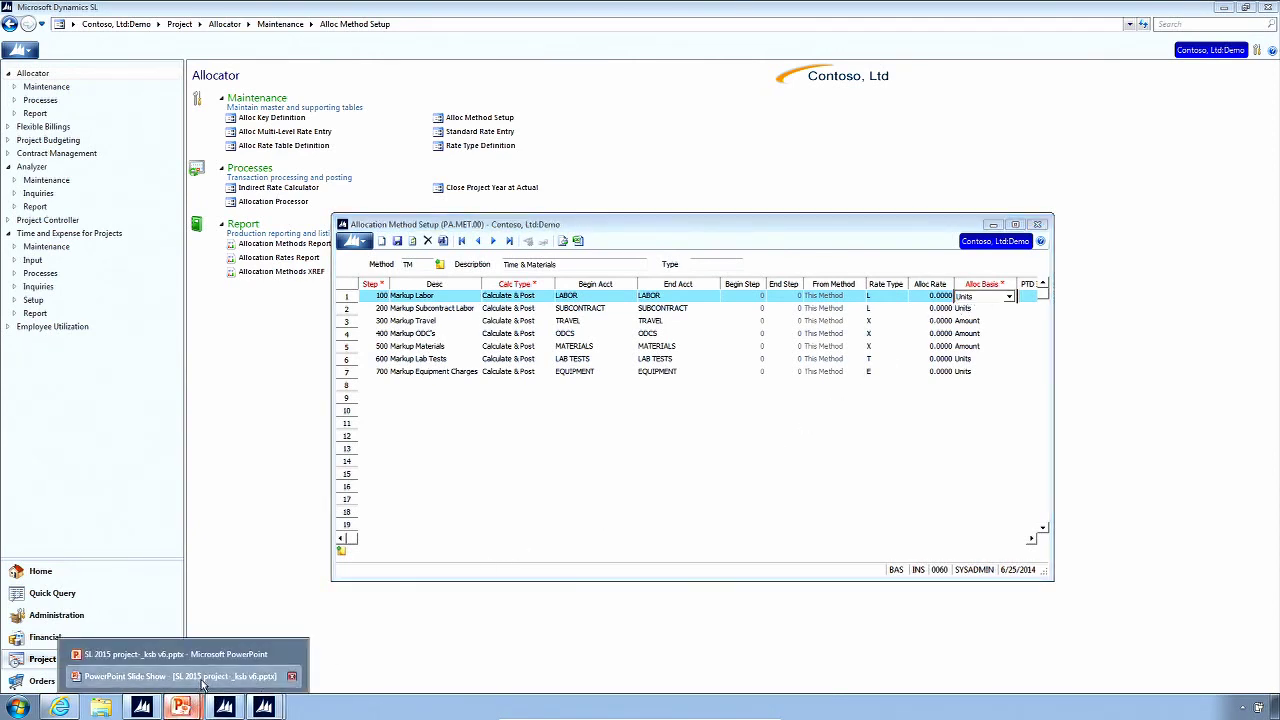
left_click(199, 680)
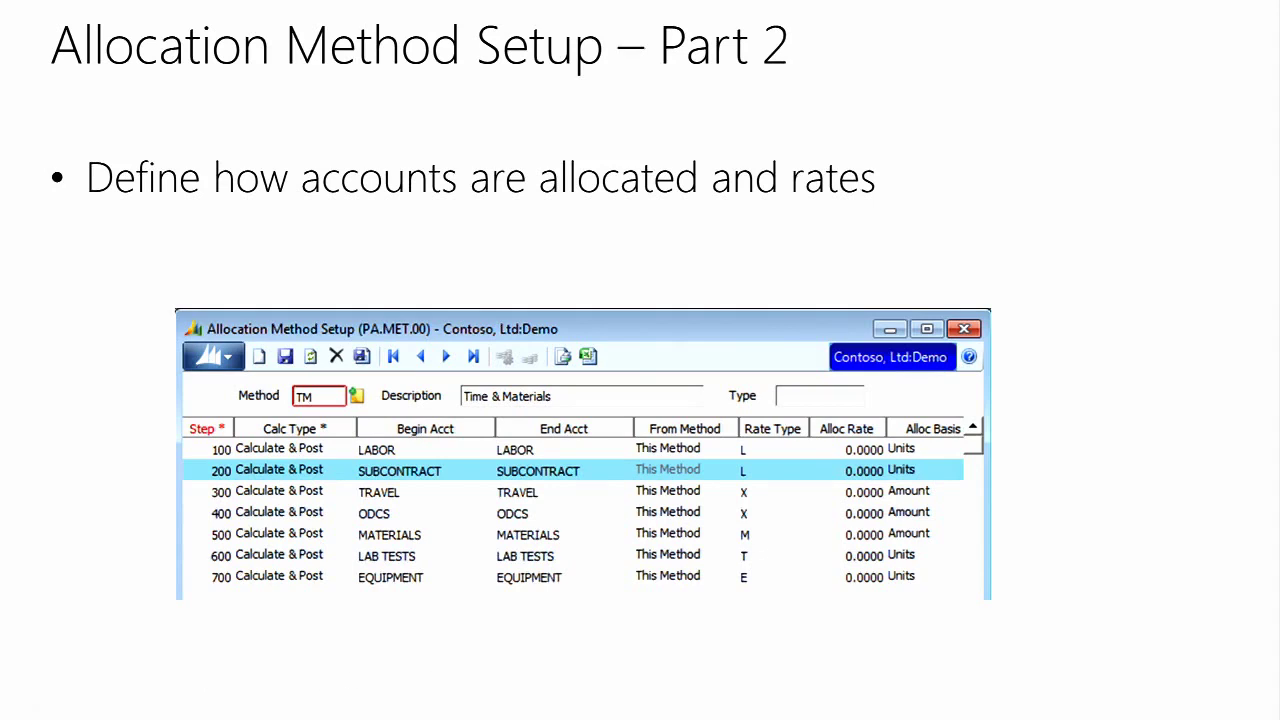
key("Right")
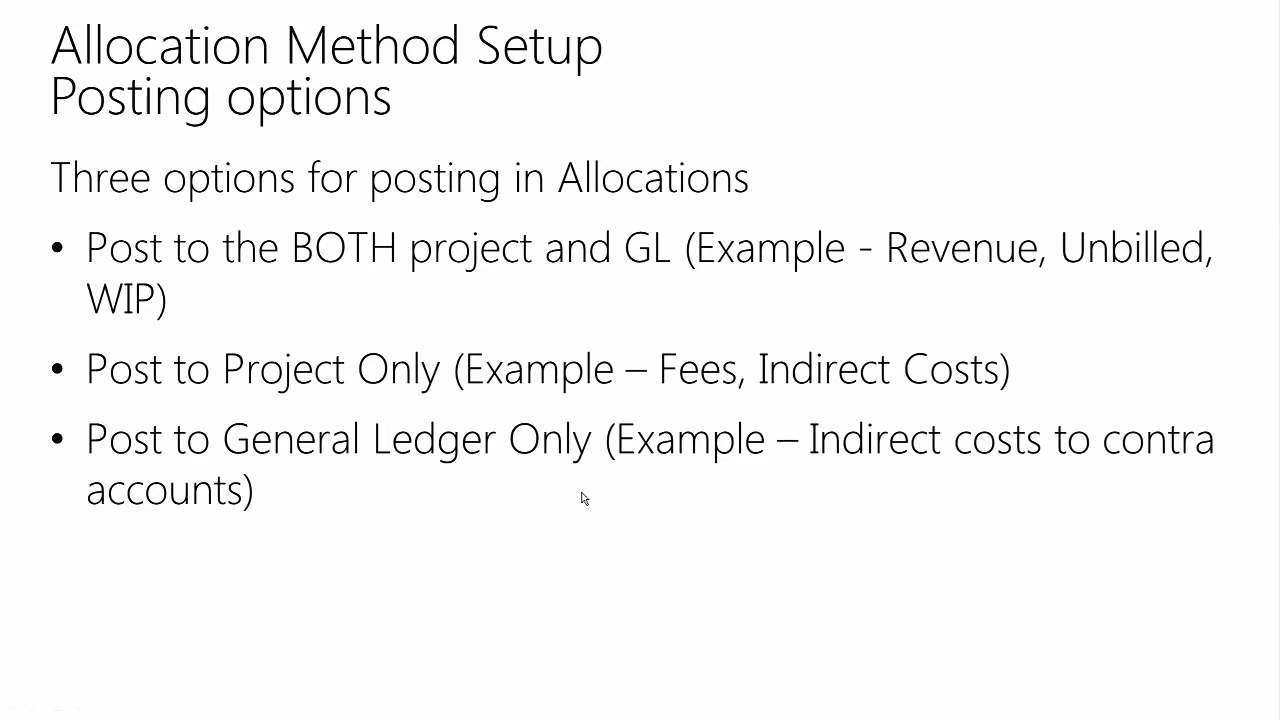
Return from the slide show to the Dynamics SL Allocation Method Setup window showing the TM method
key("alt+Tab")
key("alt+Tab")
key("alt+Tab")
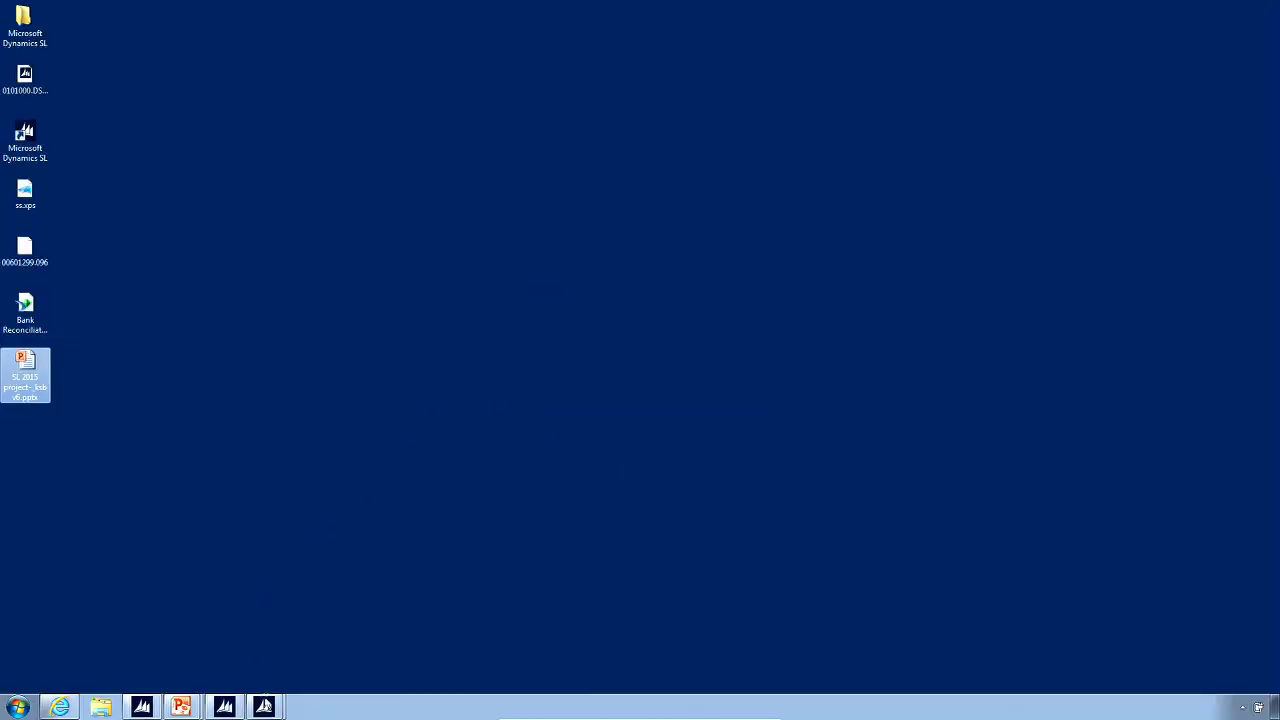
left_click(266, 706)
left_click(285, 664)
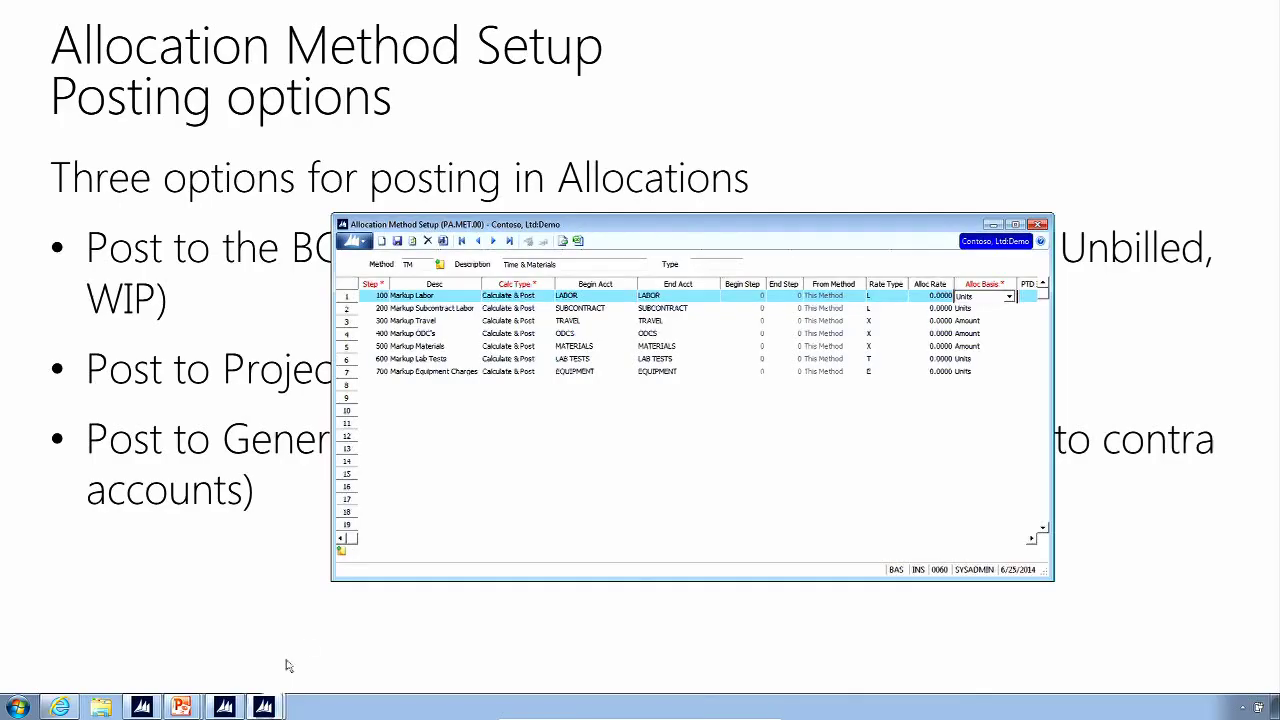
Switch to the other open Allocation Method Setup window and select the rate type of its Markup Labor step
left_click(265, 706)
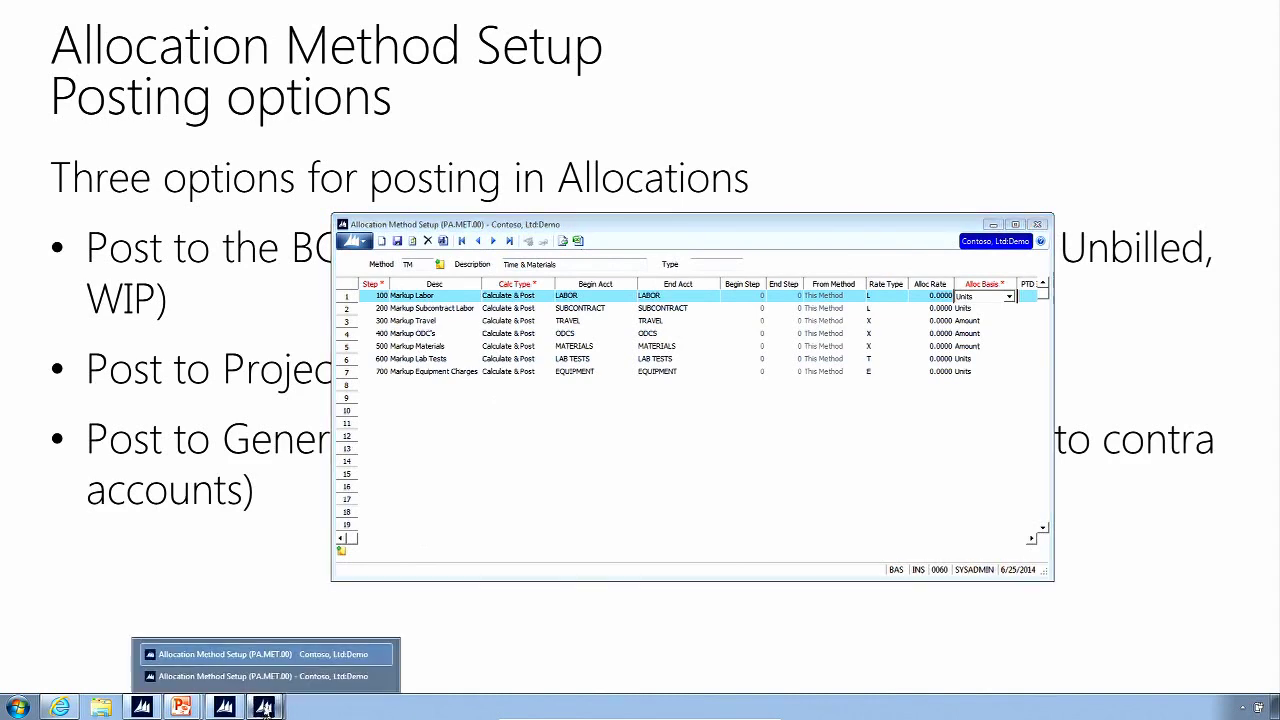
left_click(285, 676)
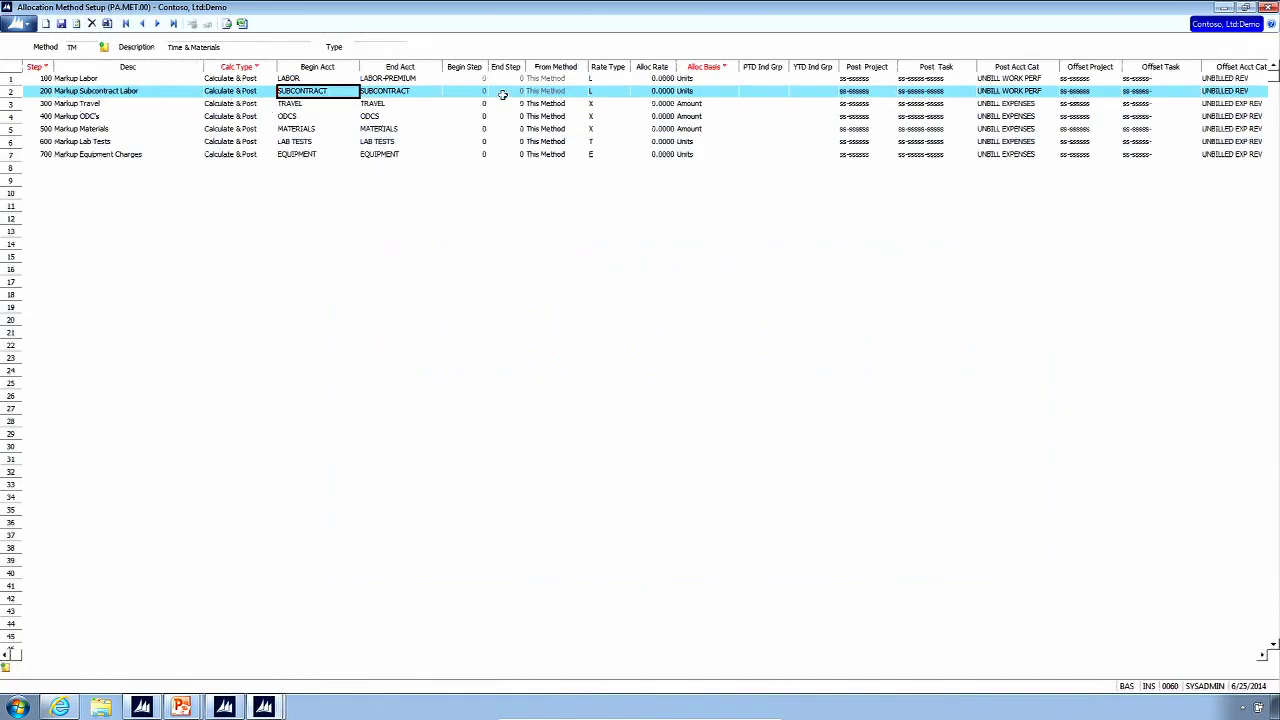
left_click(602, 78)
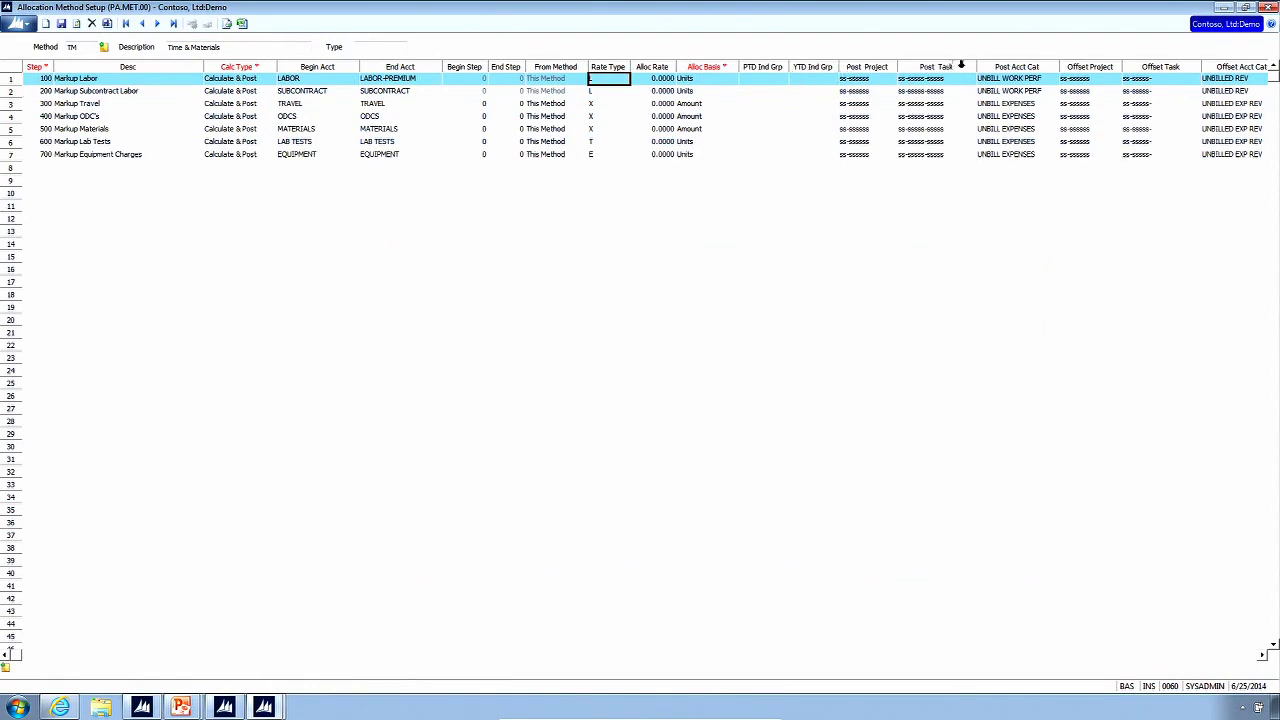
Review the calculation type, beginning and ending accounts, rate type and allocation basis of the Markup Labor step
left_click(244, 79)
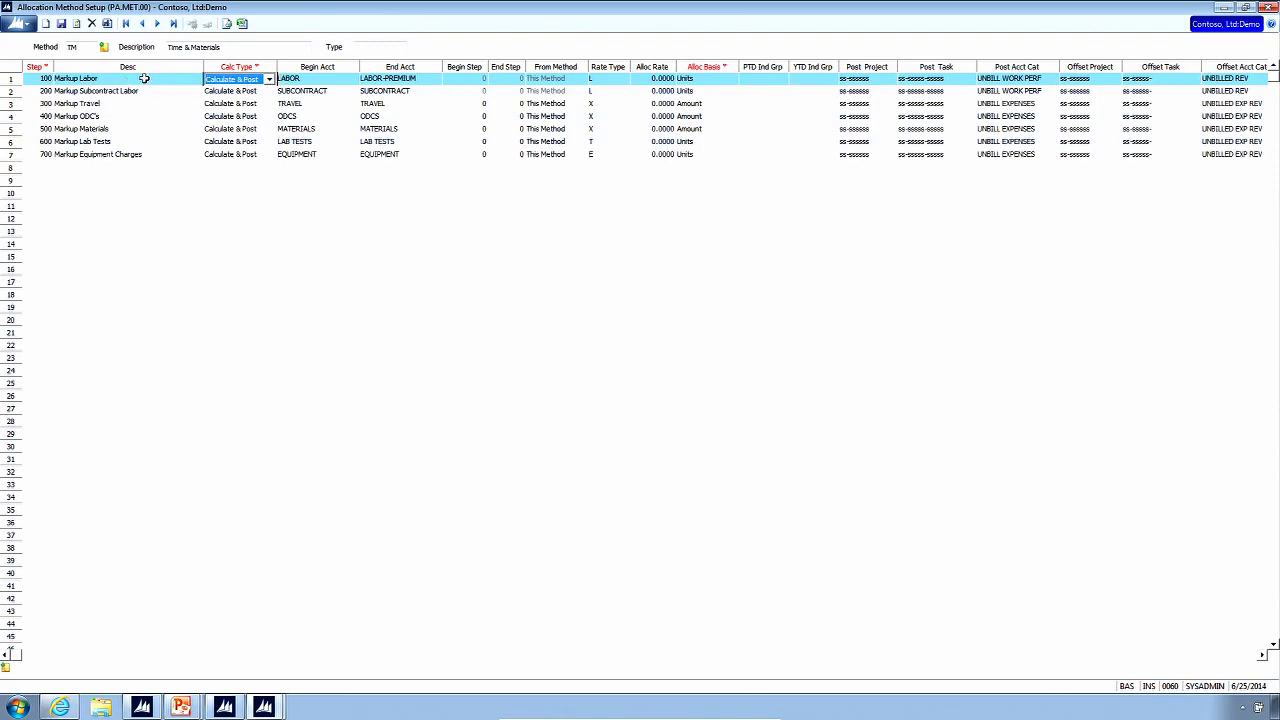
left_click(295, 79)
left_click(372, 79)
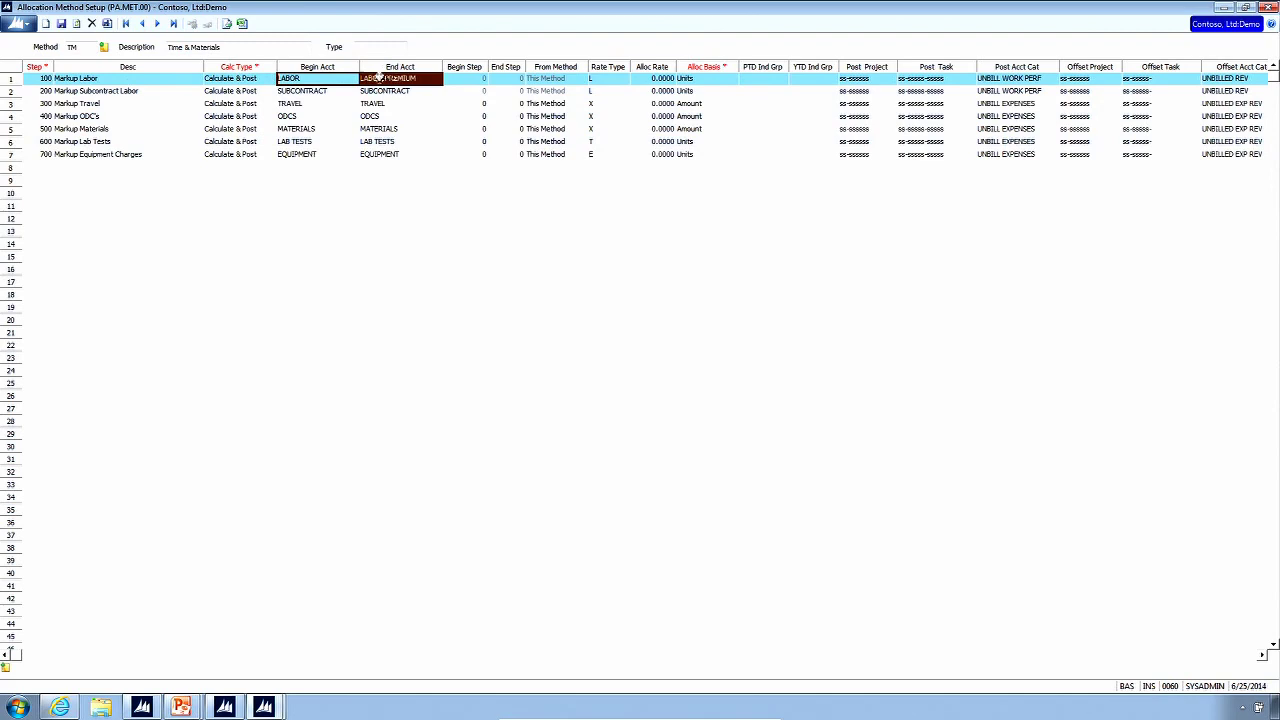
left_click(688, 80)
left_click(596, 79)
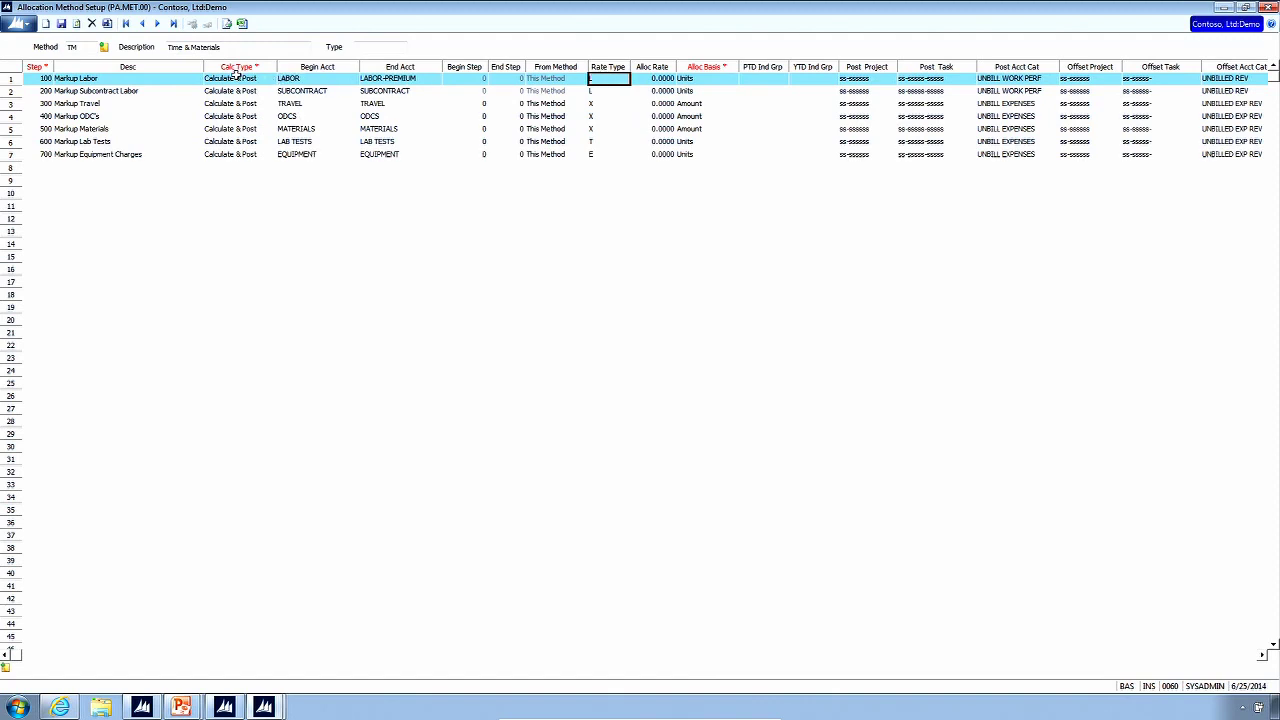
left_click(236, 78)
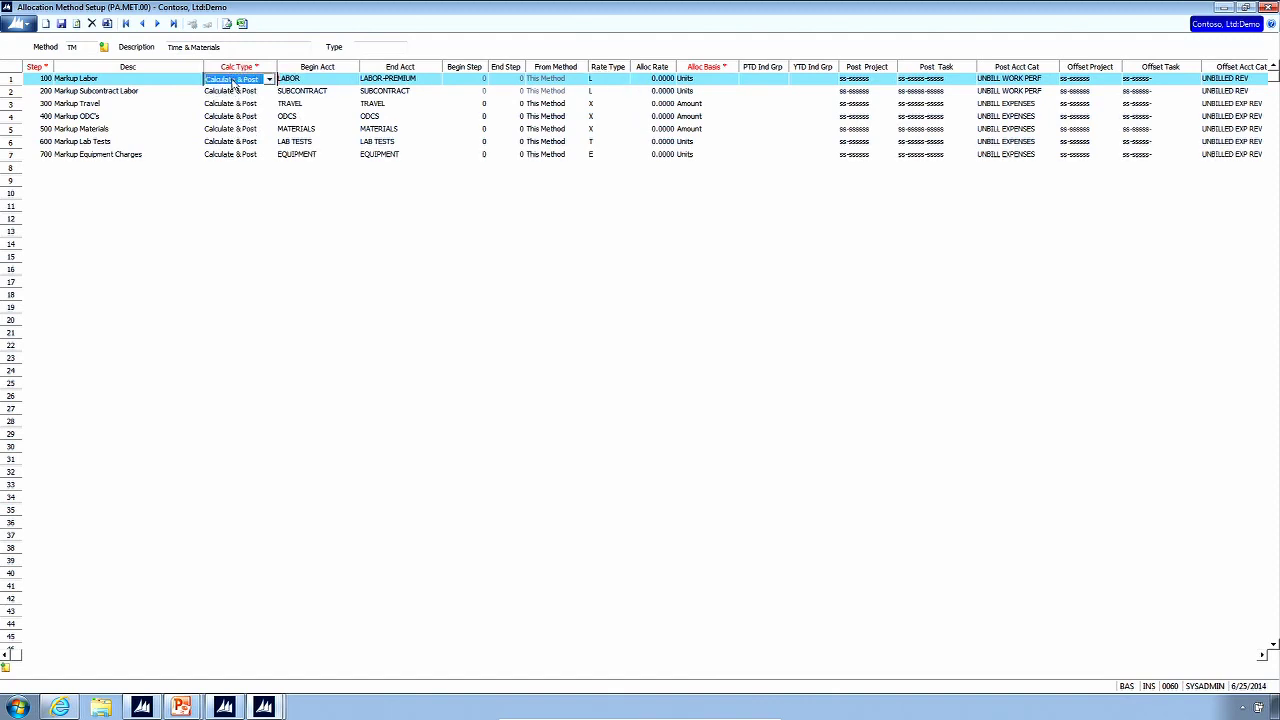
left_click_drag(478, 79, 692, 79)
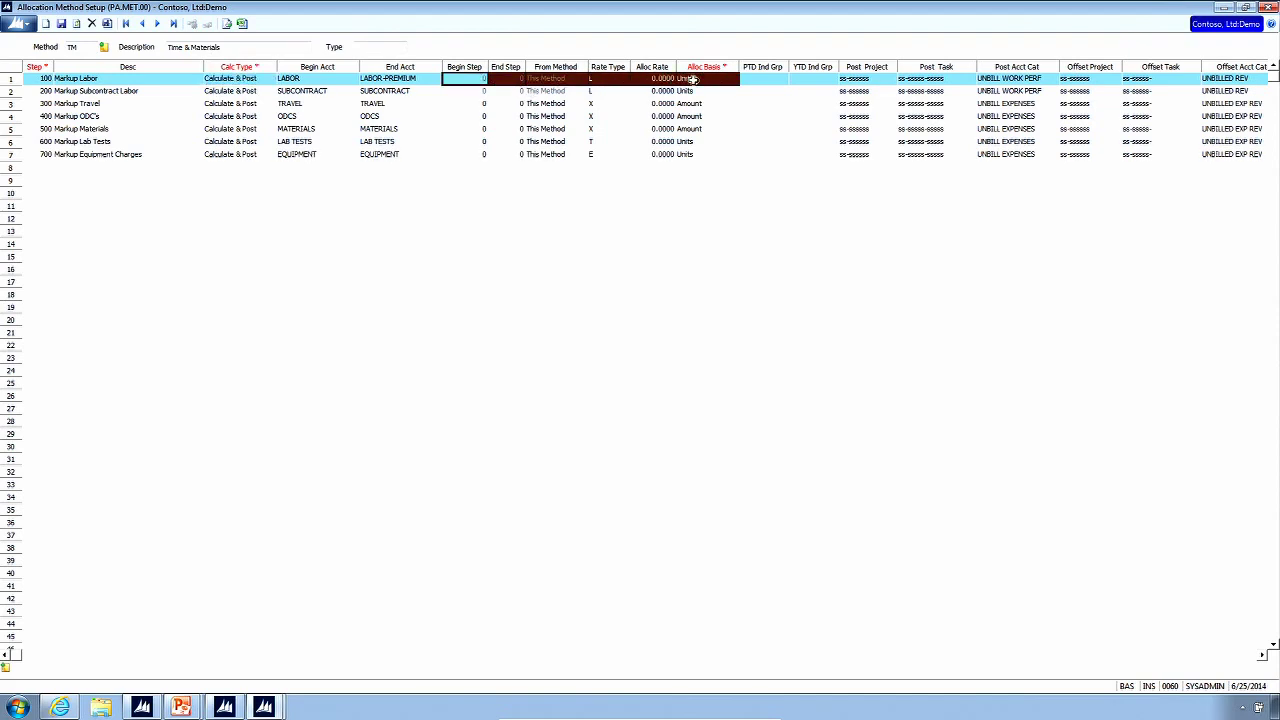
left_click(614, 80)
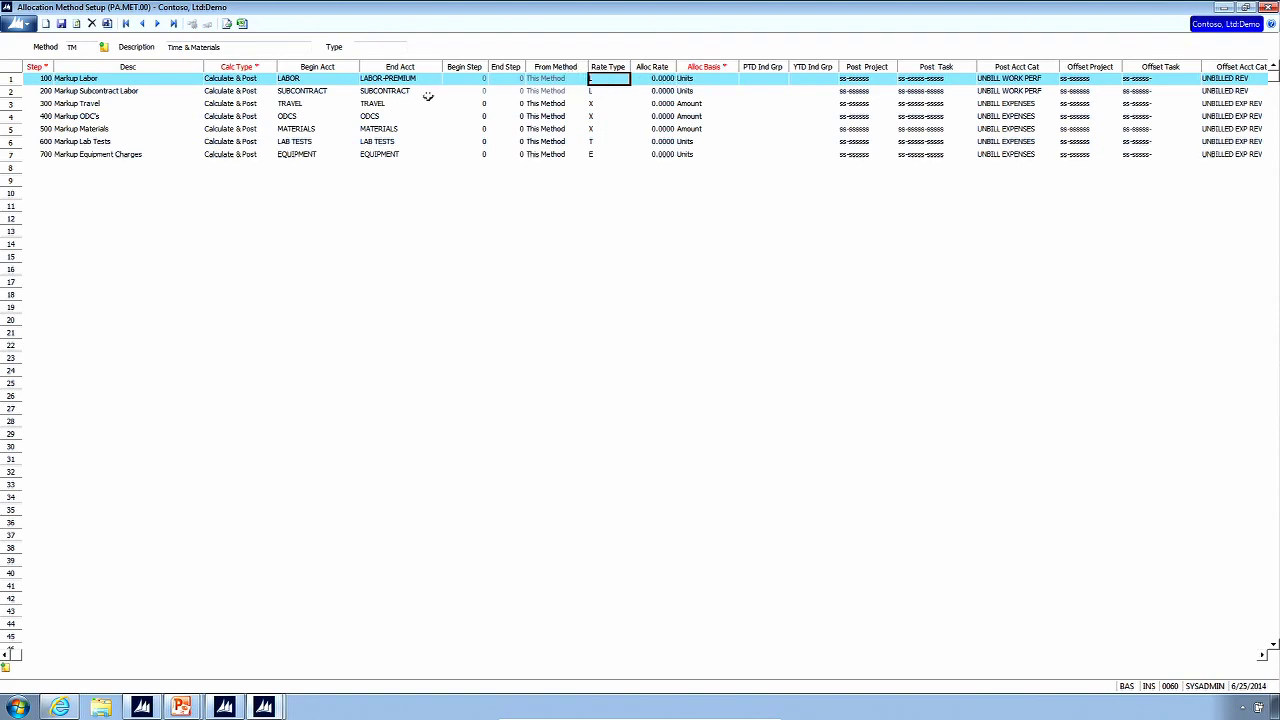
left_click_drag(322, 81, 381, 71)
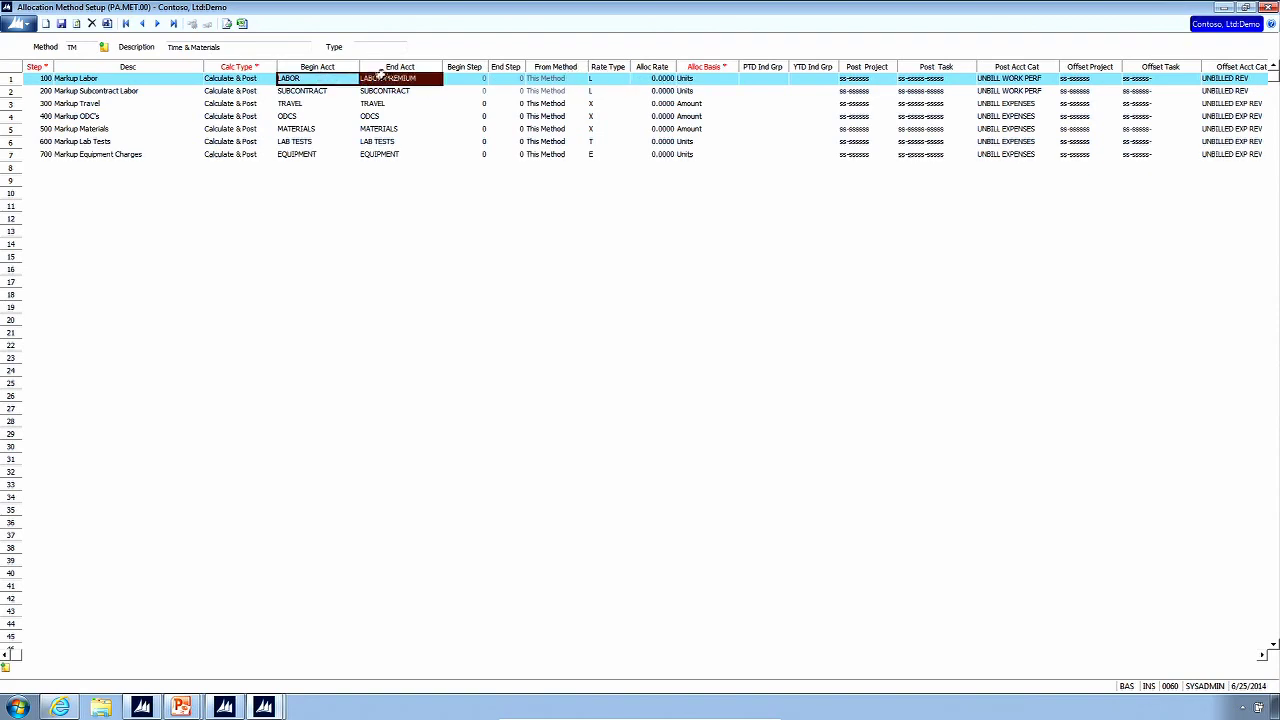
left_click(702, 80)
left_click(598, 79)
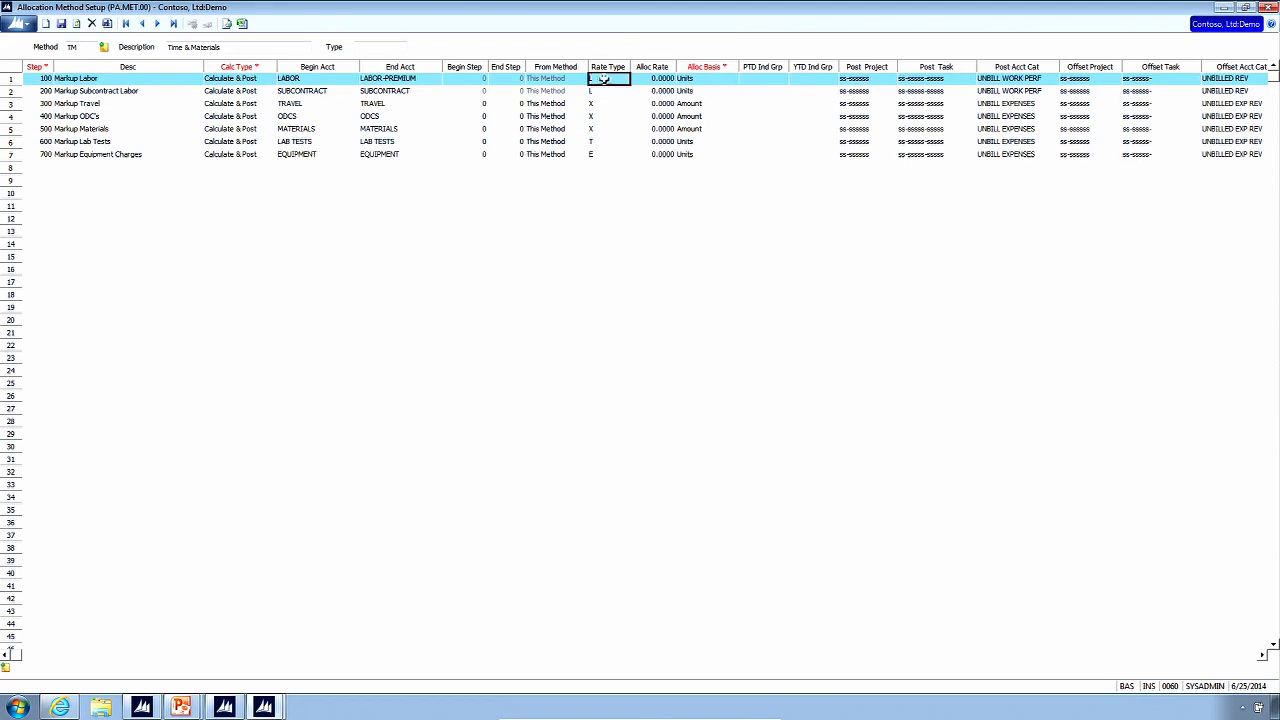
left_click(258, 81)
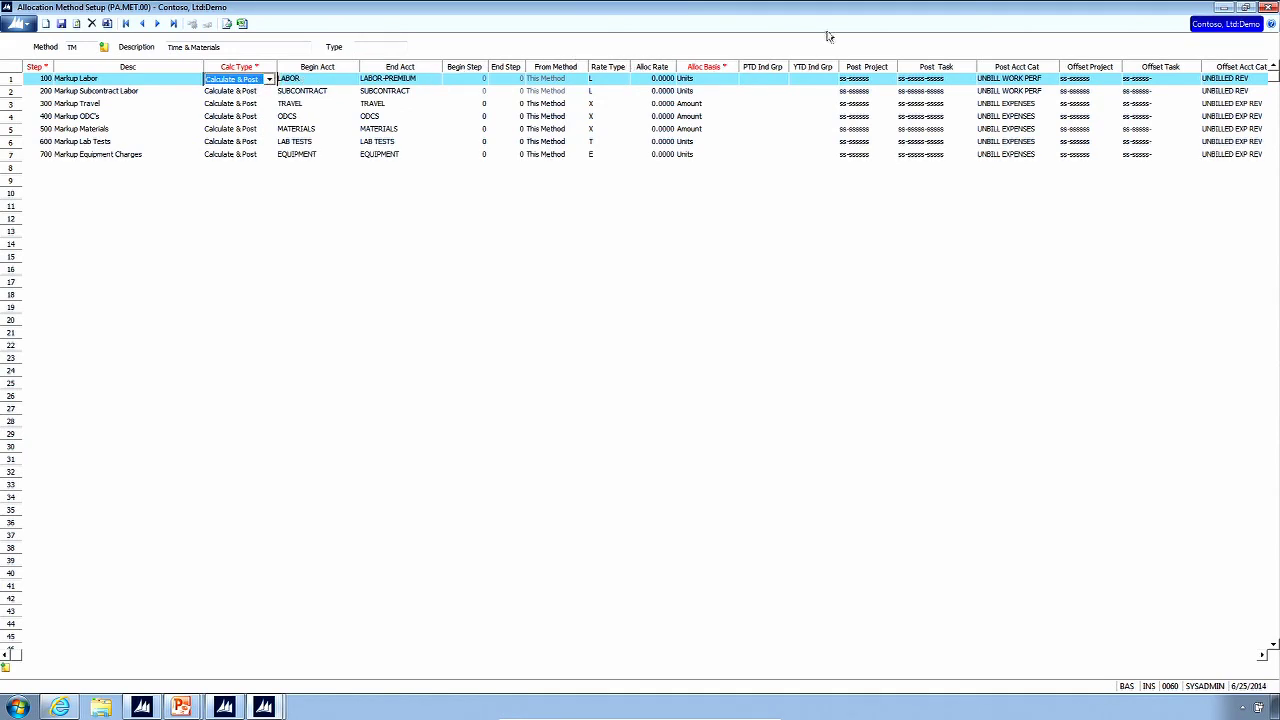
Go through the Markup Labor step's posting and offset fields from Post Task to the debit GL account
left_click(946, 78)
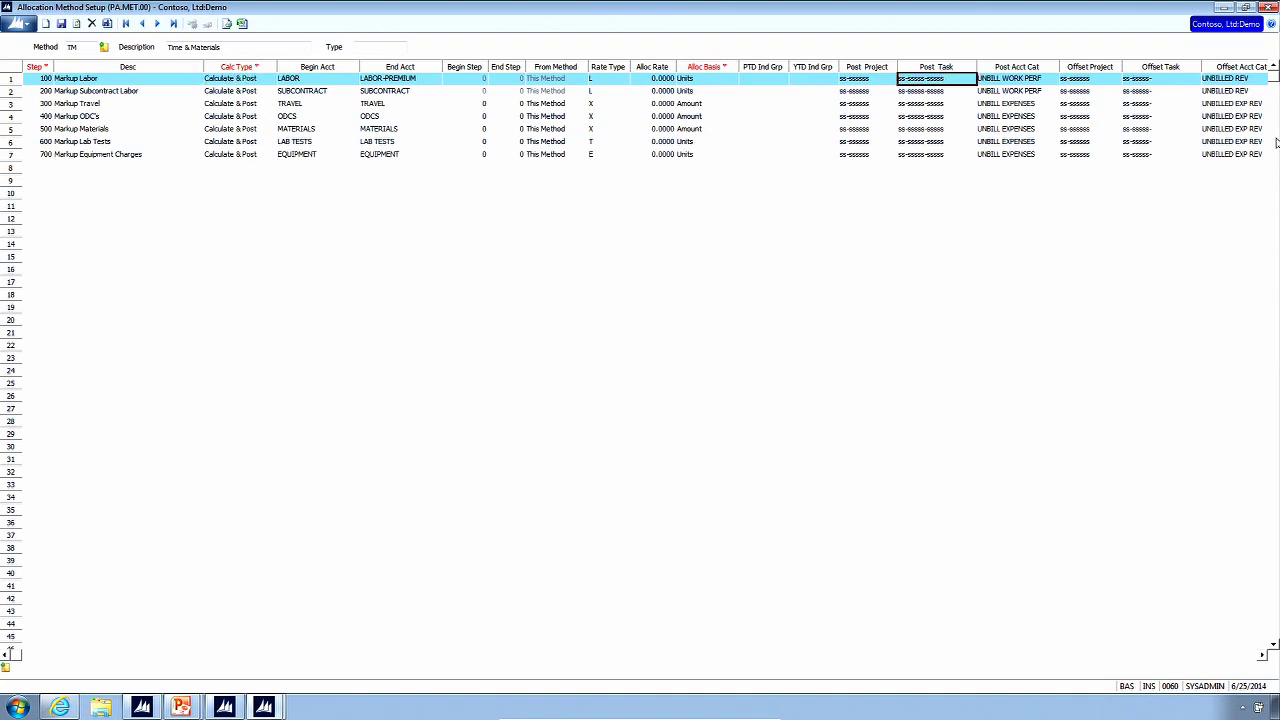
key("Tab")
key("Tab")
key("Tab")
key("Tab")
key("Tab")
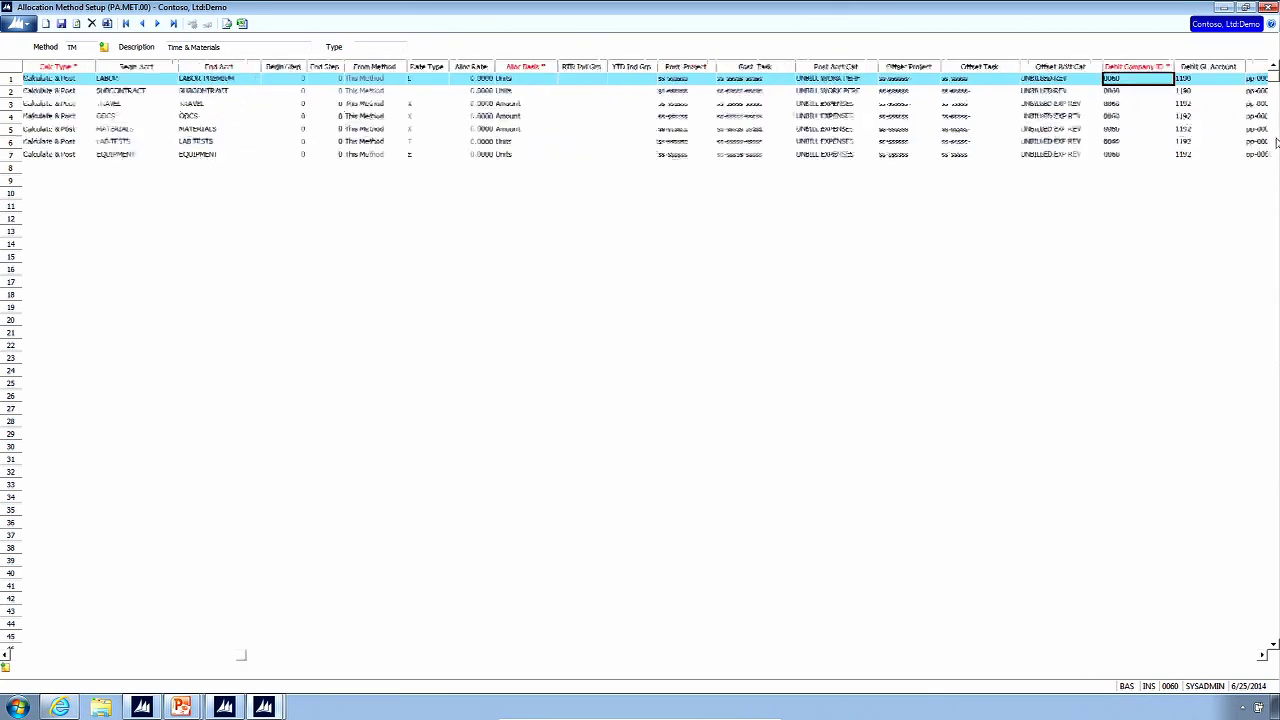
key("Tab")
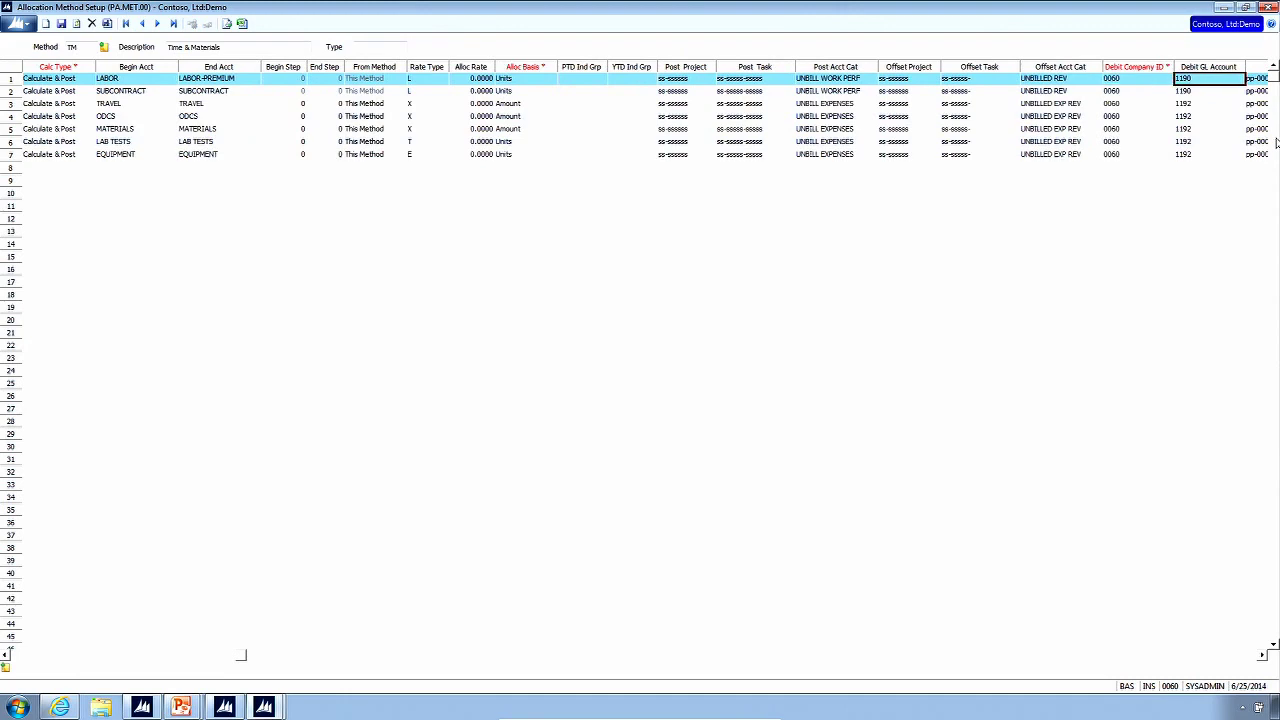
Highlight the Post Project through Offset Acct Cat columns and inspect Markup Labor's post project, task and account category
left_click(755, 62)
left_click_drag(811, 59, 830, 56)
left_click_drag(707, 65, 1041, 42)
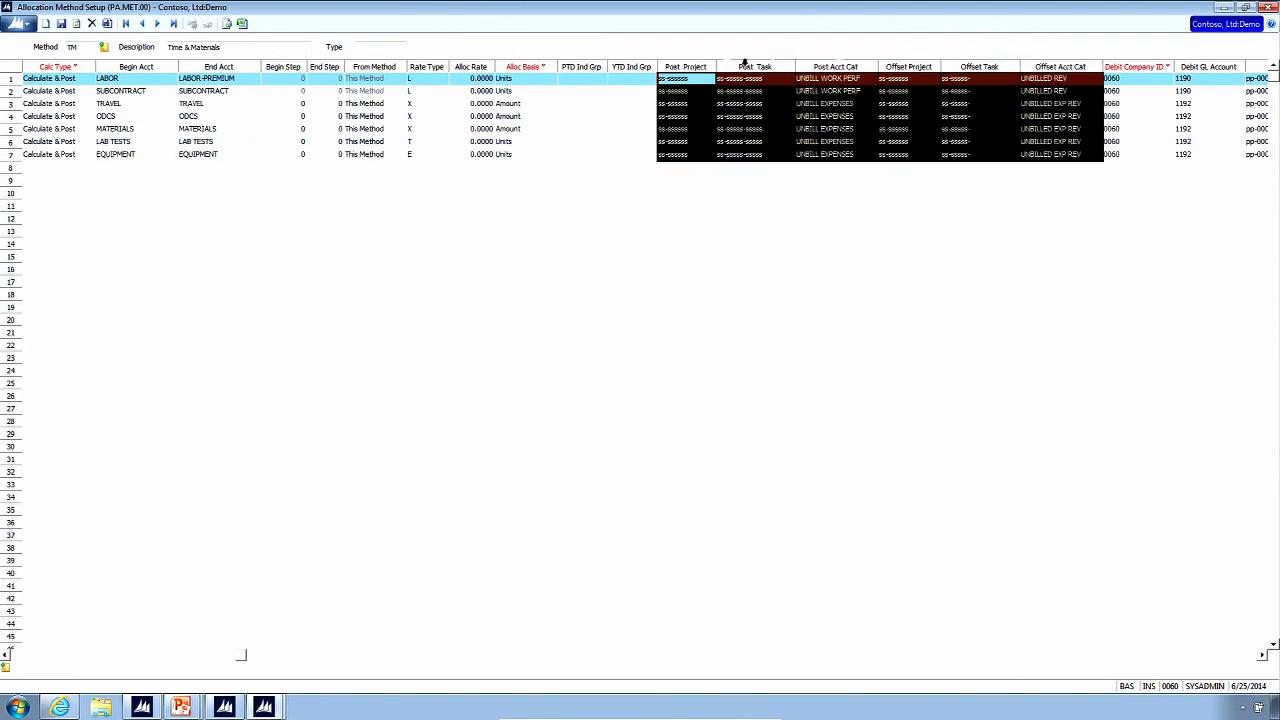
left_click(685, 80)
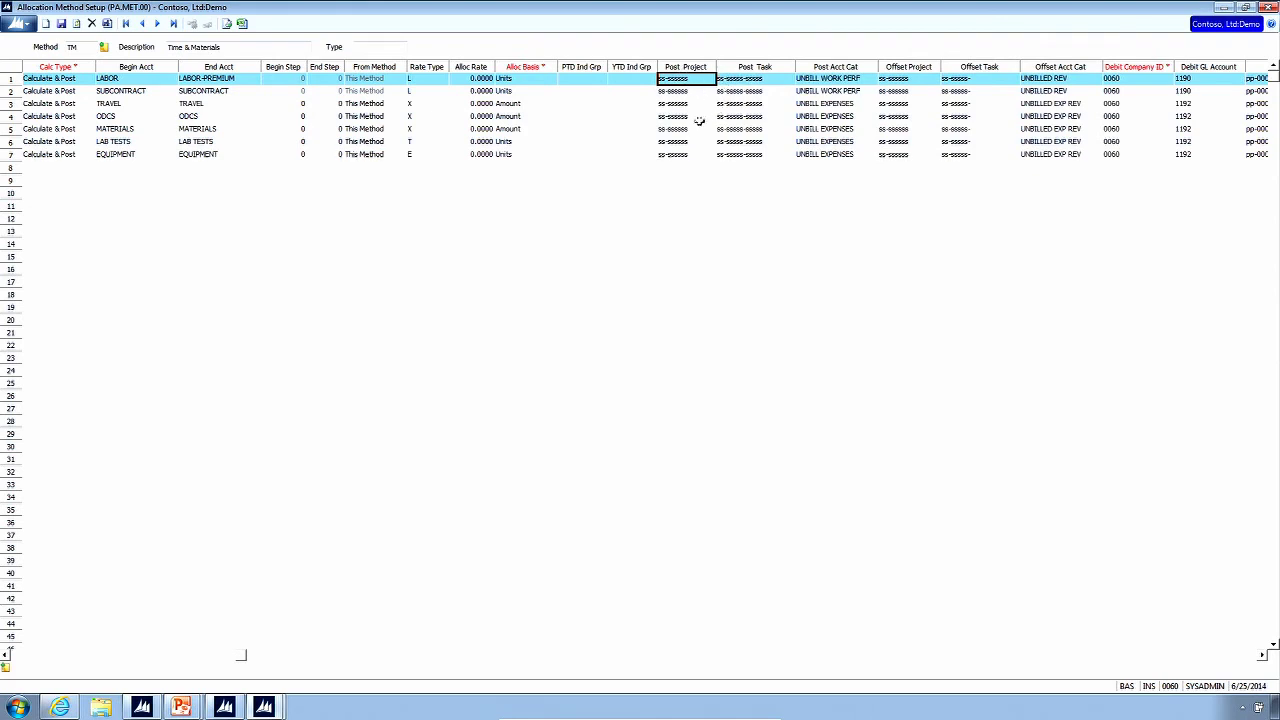
left_click(685, 92)
left_click(686, 80)
left_click(740, 80)
left_click(861, 77)
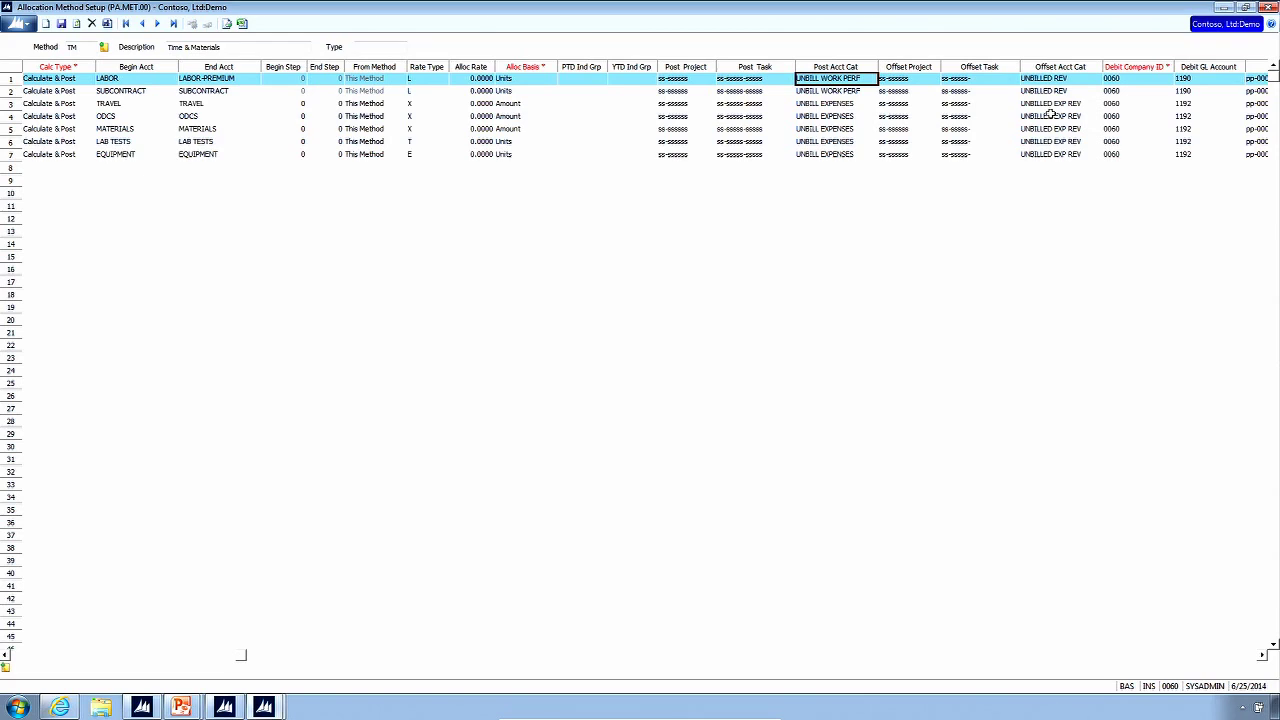
Compare the post account categories of the Markup Labor, Markup Subcontract Labor and Markup Travel steps
key("Down")
key("Down")
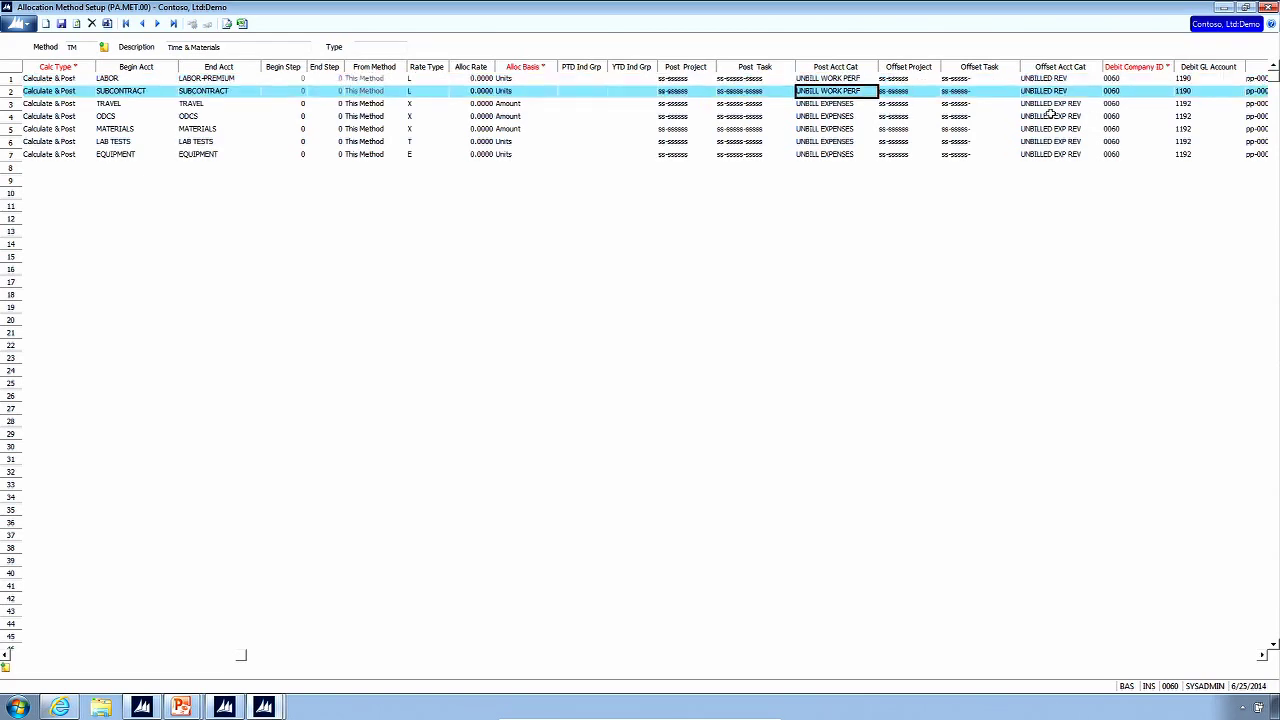
key("Up")
key("Up")
key("Down")
key("Up")
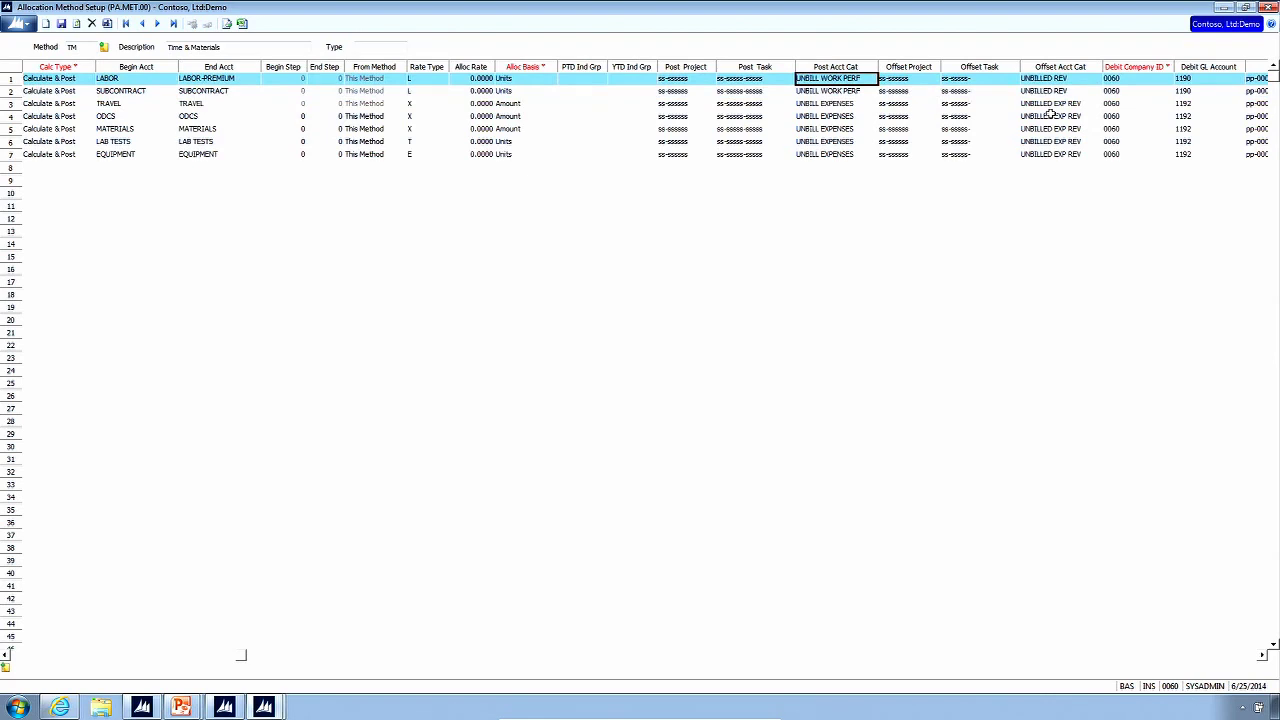
key("Down")
key("Down")
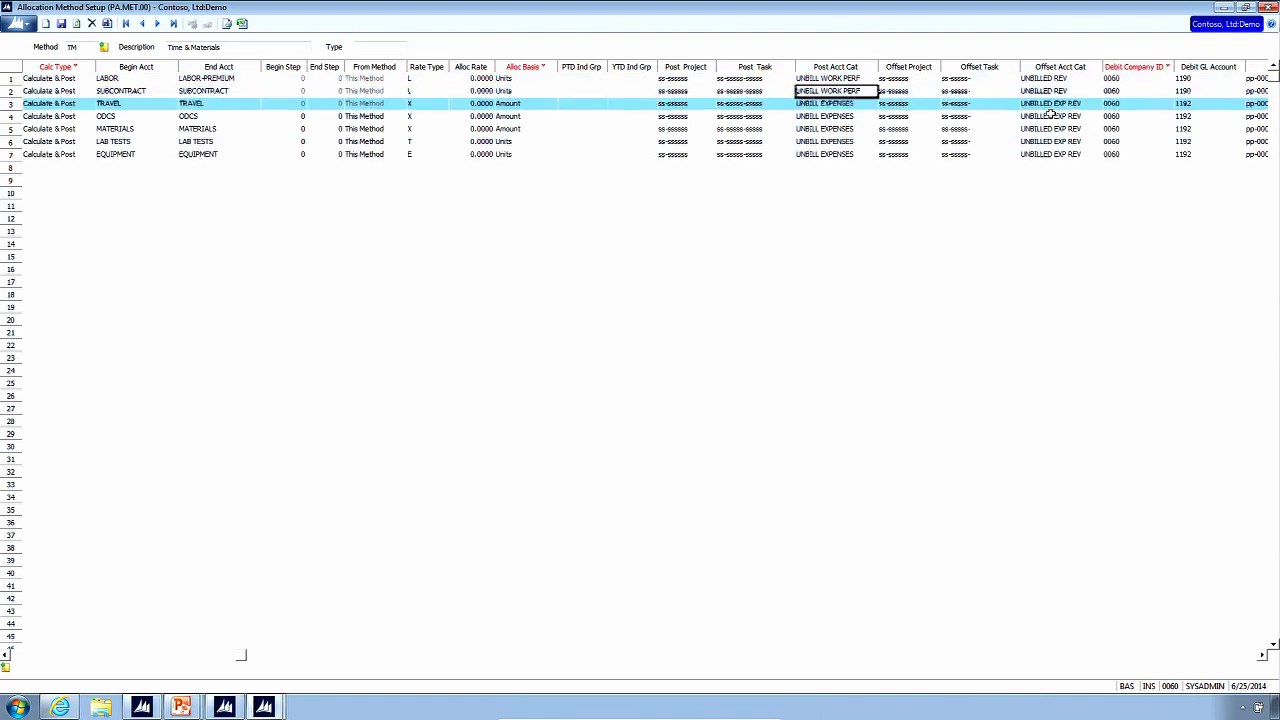
key("Up")
key("Up")
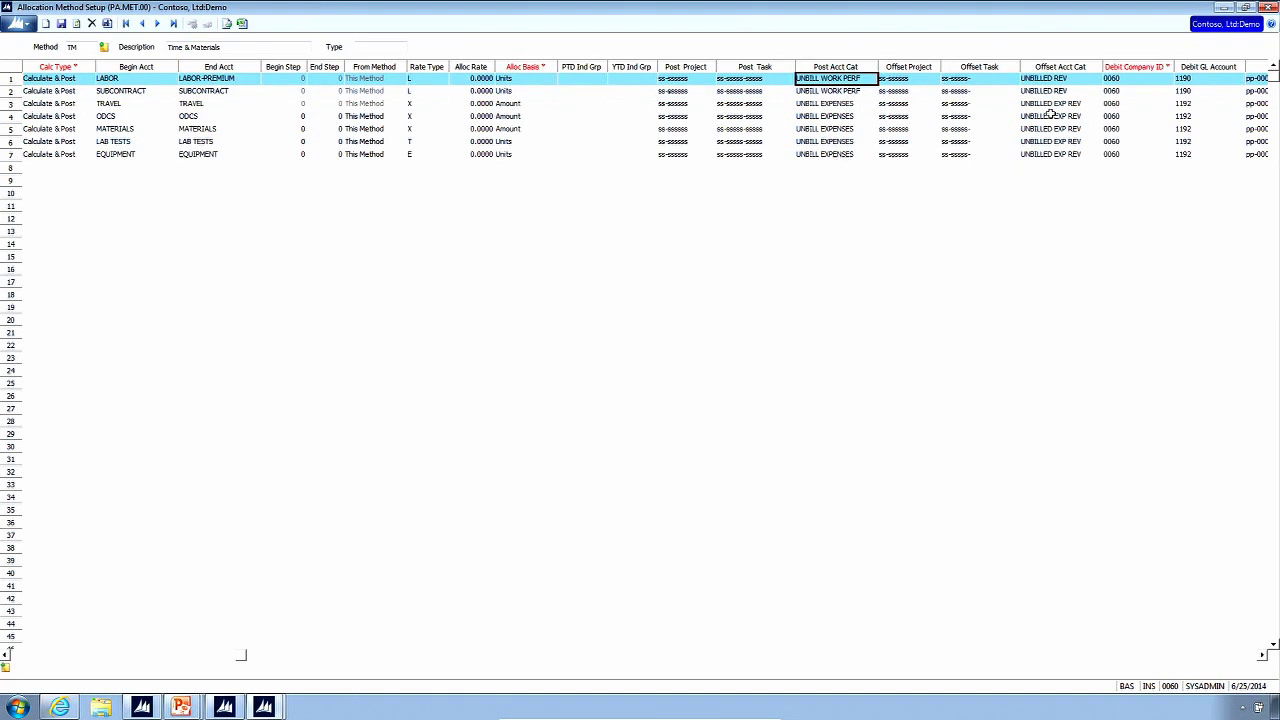
Check the Markup Labor step's offset fields and switch from the grid to the single-record form view
key("Tab")
key("Tab")
key("Tab")
key("shift+Tab")
key("shift+Tab")
key("Tab")
key("ctrl+l")
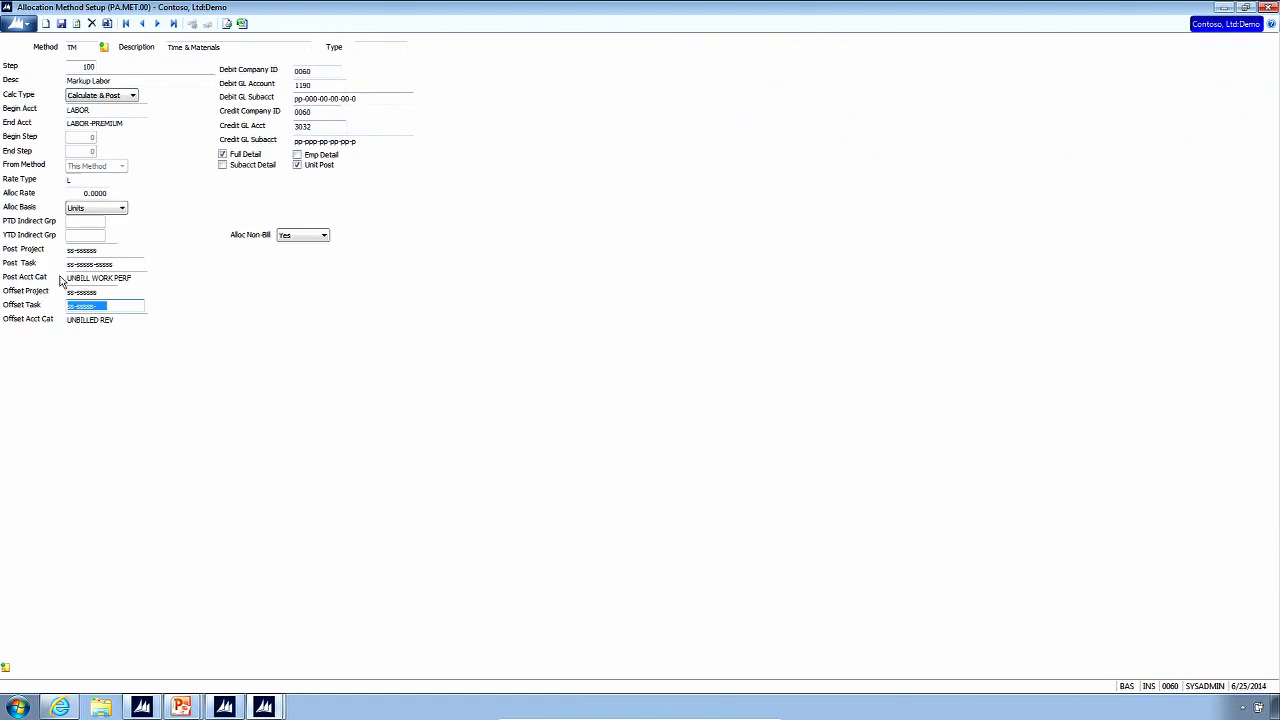
Inspect the post task, post account category and the offset project, task and account category in Markup Labor's form
left_click(116, 266)
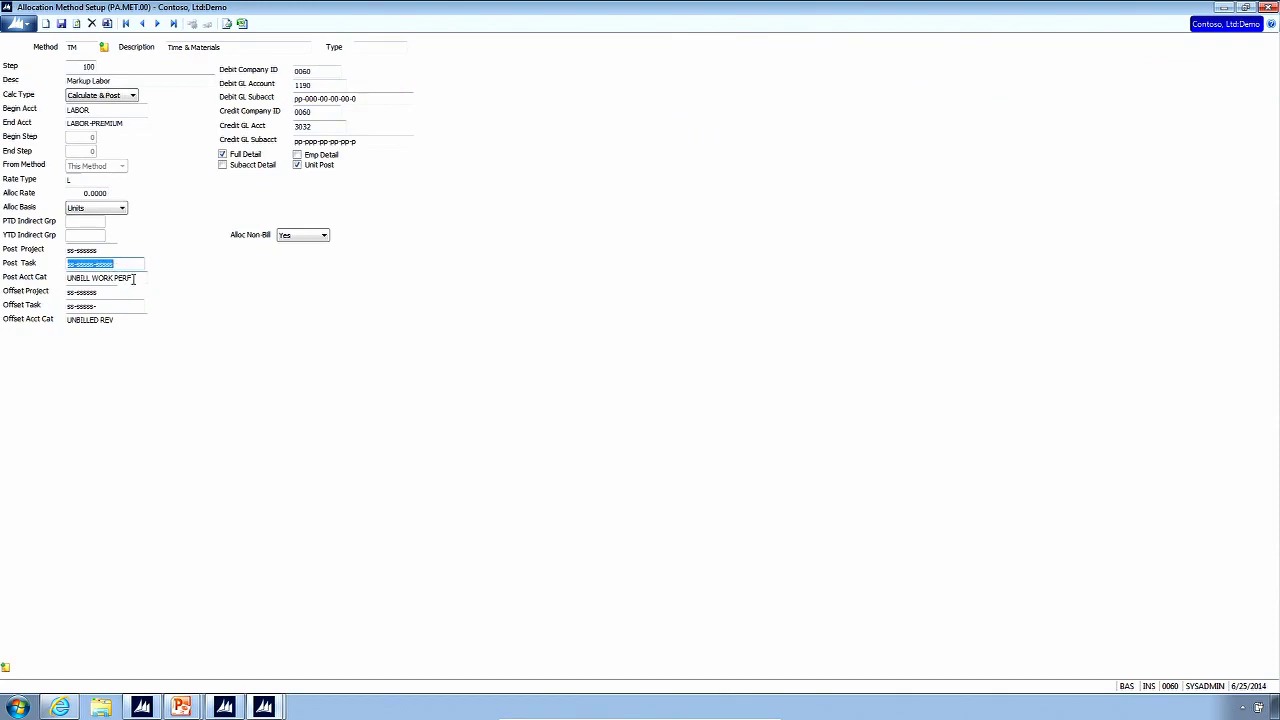
left_click(132, 278)
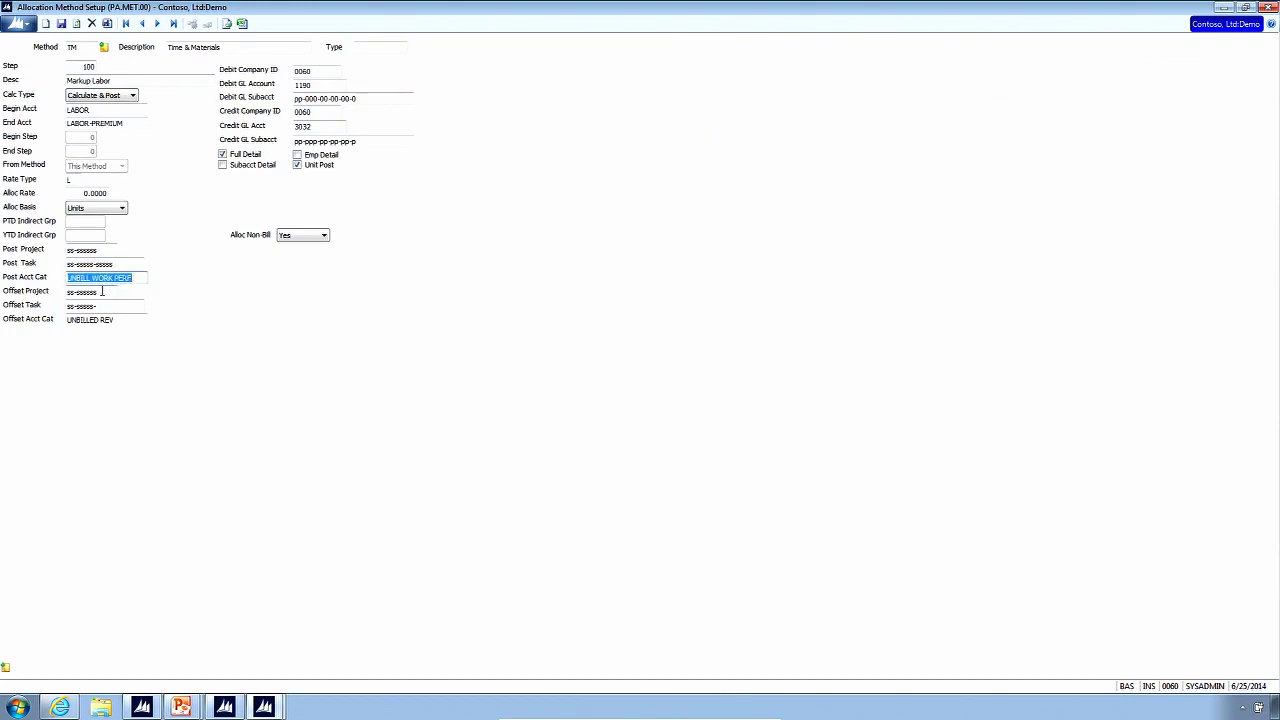
left_click(102, 292)
left_click(106, 305)
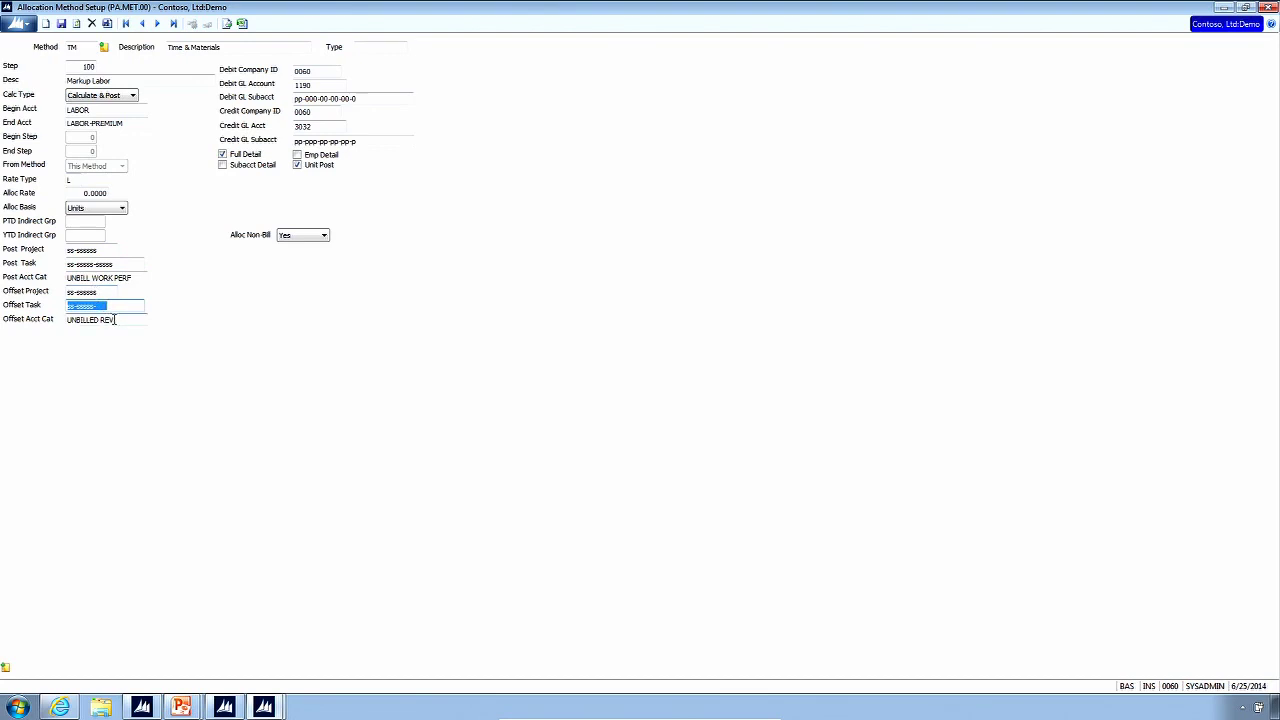
left_click(116, 319)
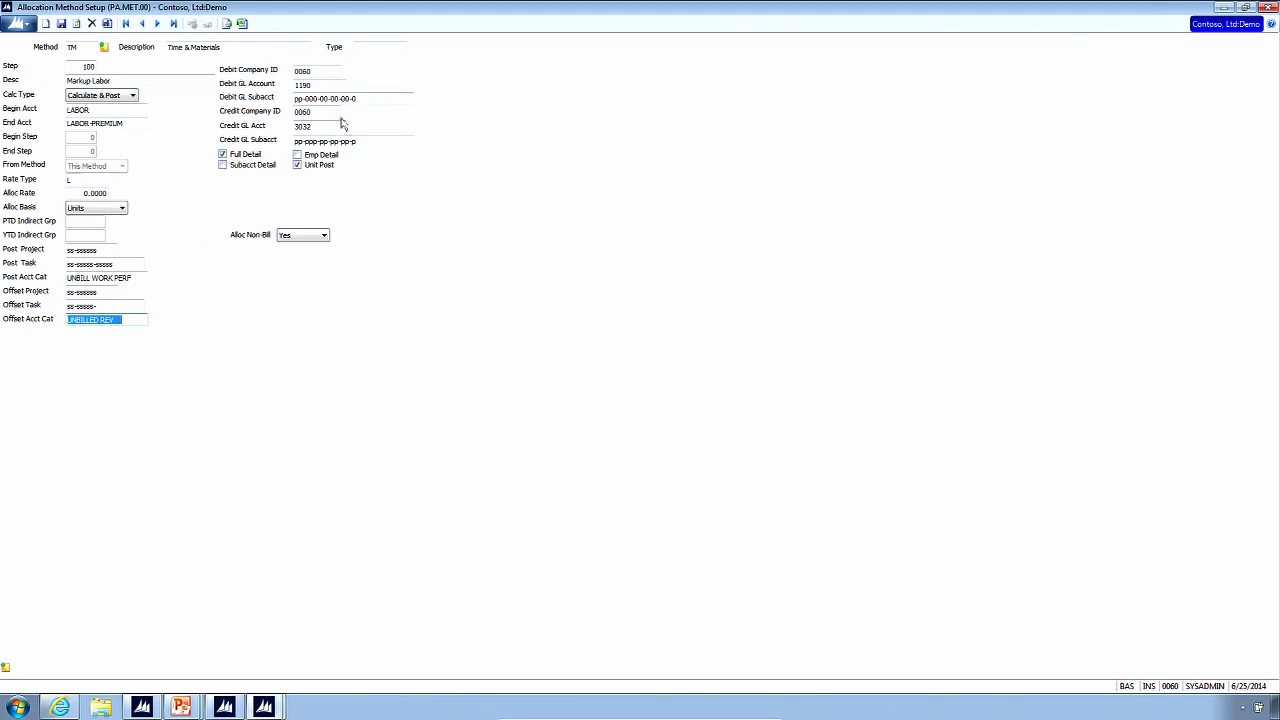
Inspect Markup Labor's debit company and look up its debit GL account in the Active Account List without changing it
left_click(319, 74)
left_click(324, 86)
left_click(323, 71)
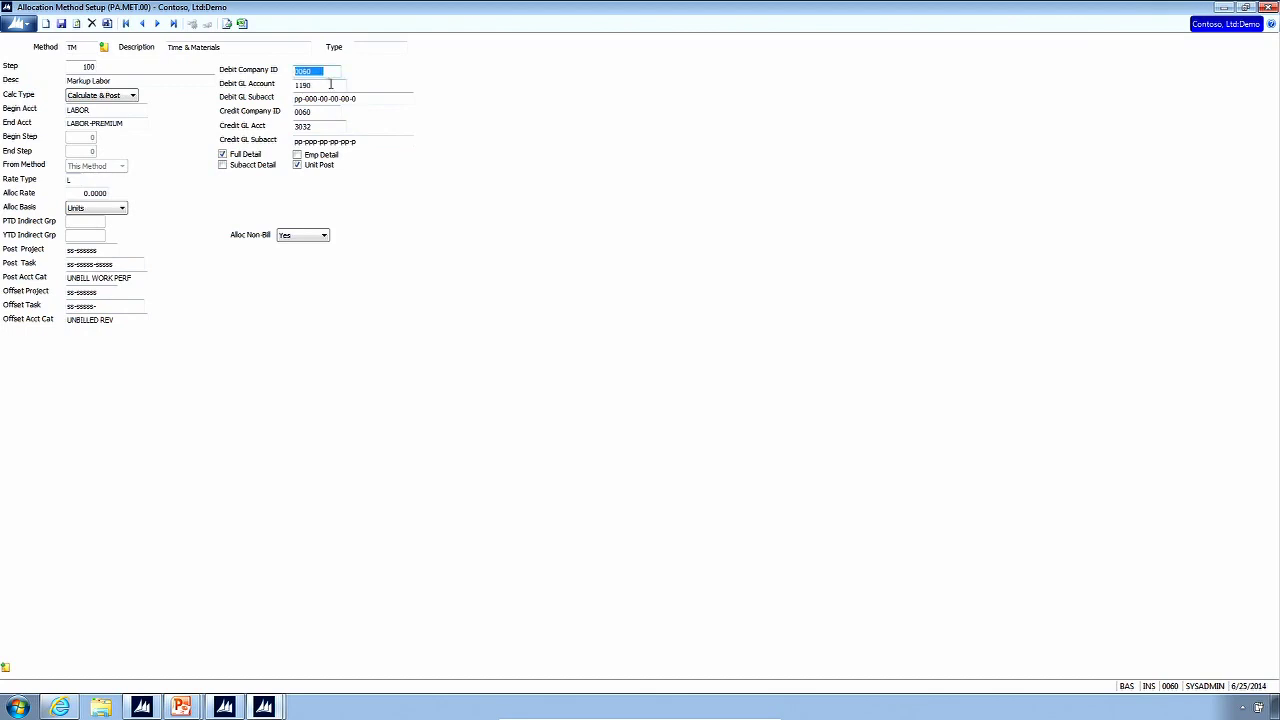
left_click(326, 86)
left_click(320, 86)
double_click(320, 86)
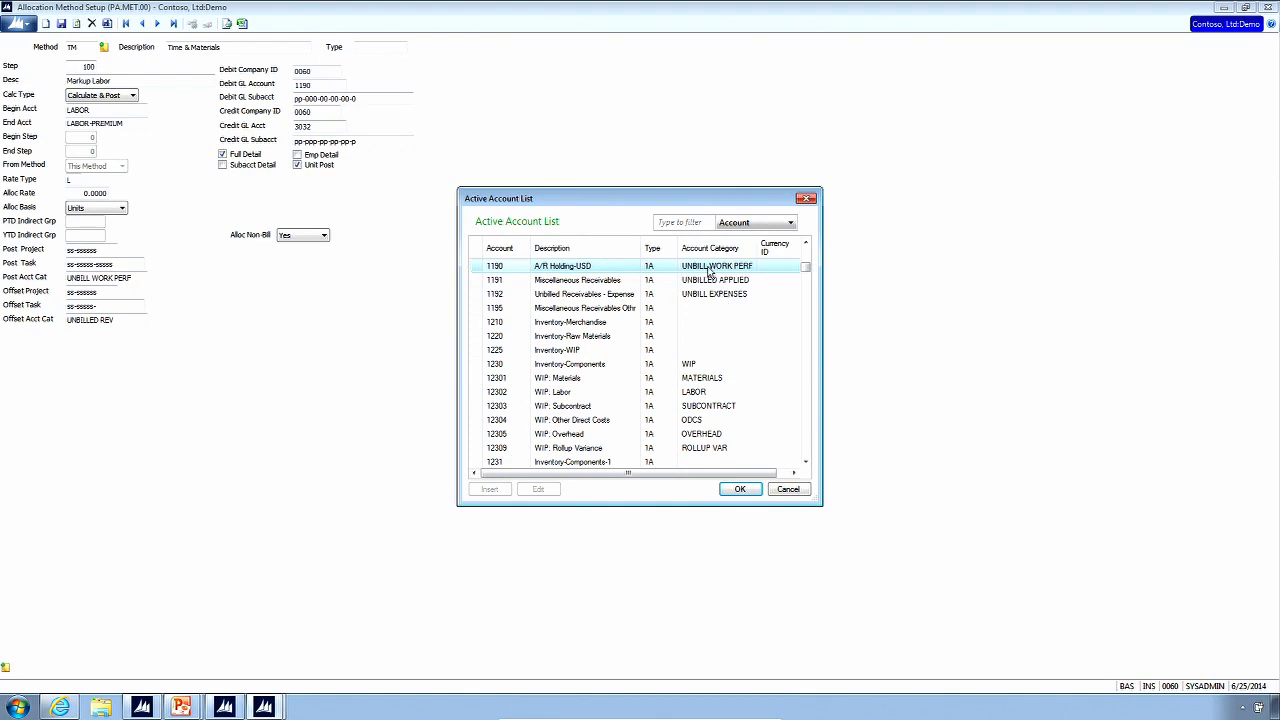
left_click(790, 489)
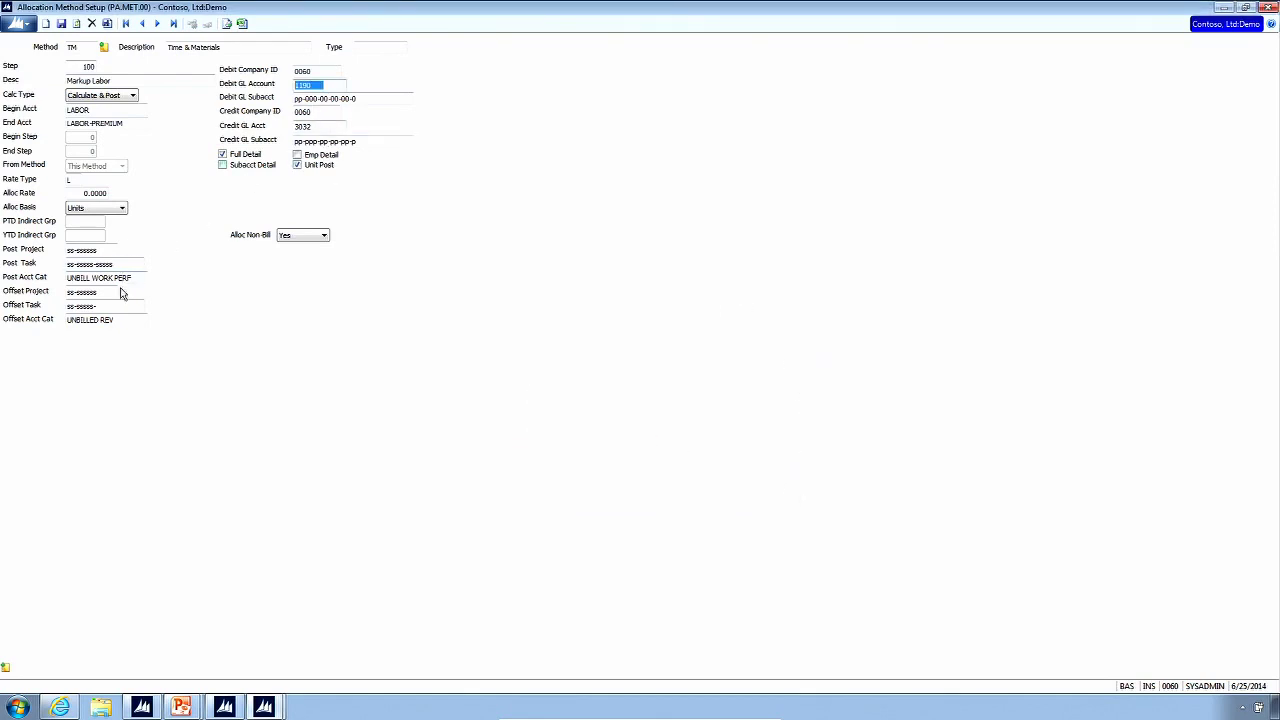
Review Markup Labor's debit subaccount and credit fields, looking up the credit GL account in the Active Account List without changing it
left_click(323, 84)
left_click(348, 99)
left_click_drag(348, 99, 325, 113)
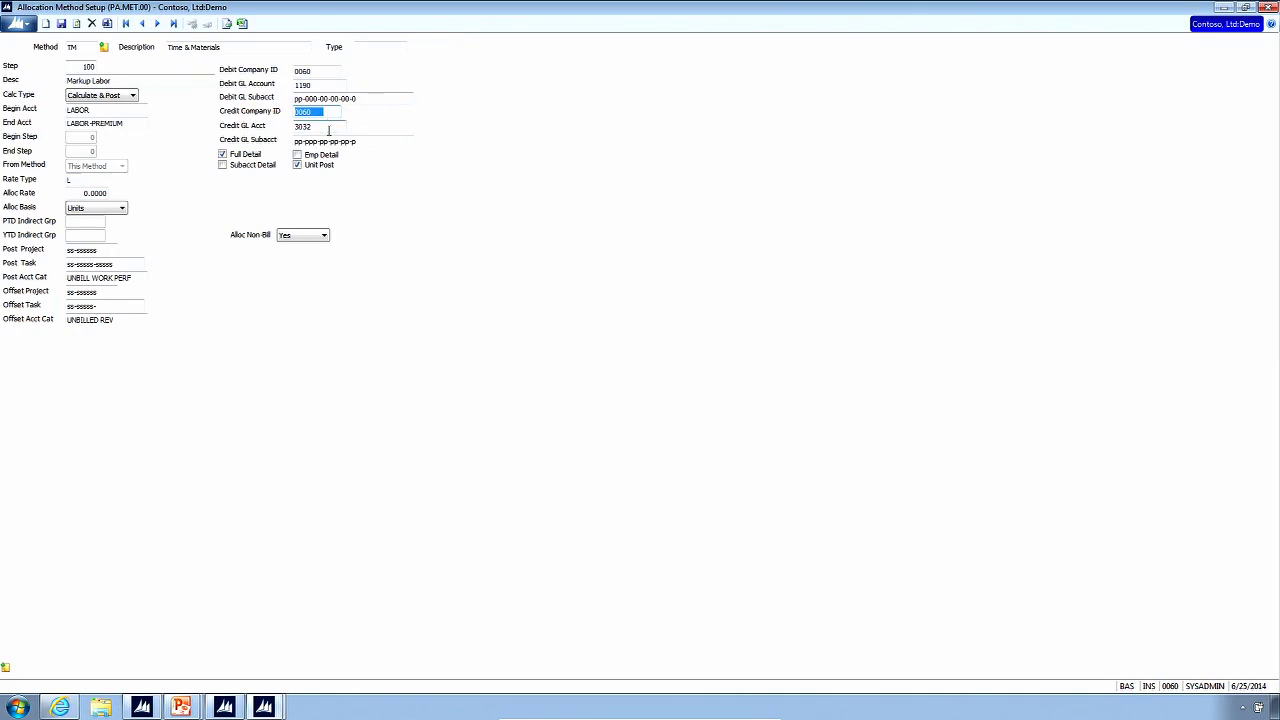
double_click(326, 128)
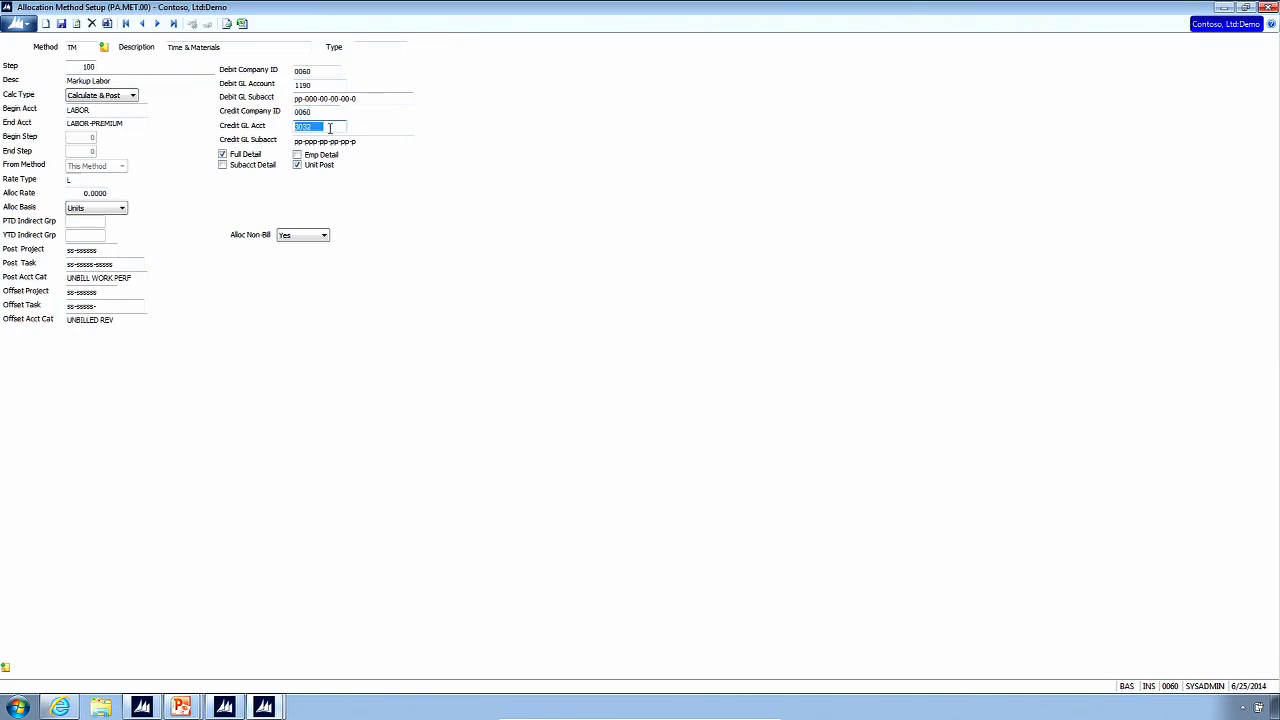
key("F3")
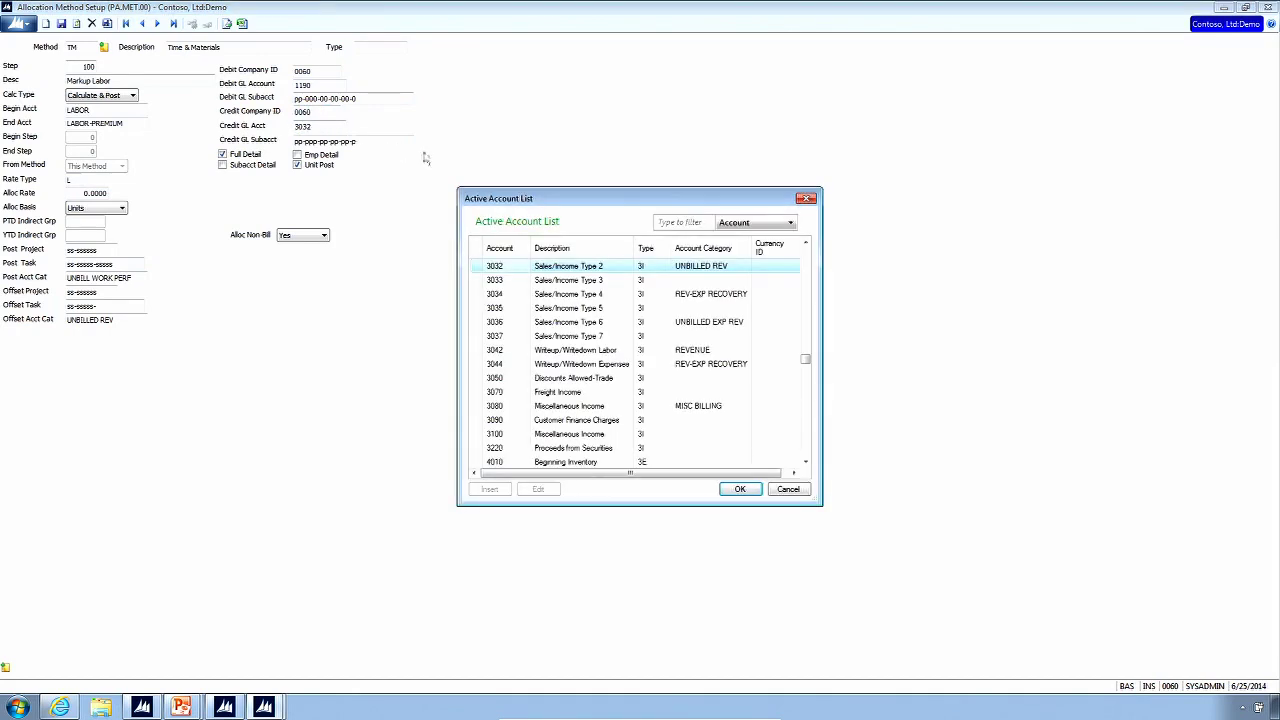
left_click(788, 490)
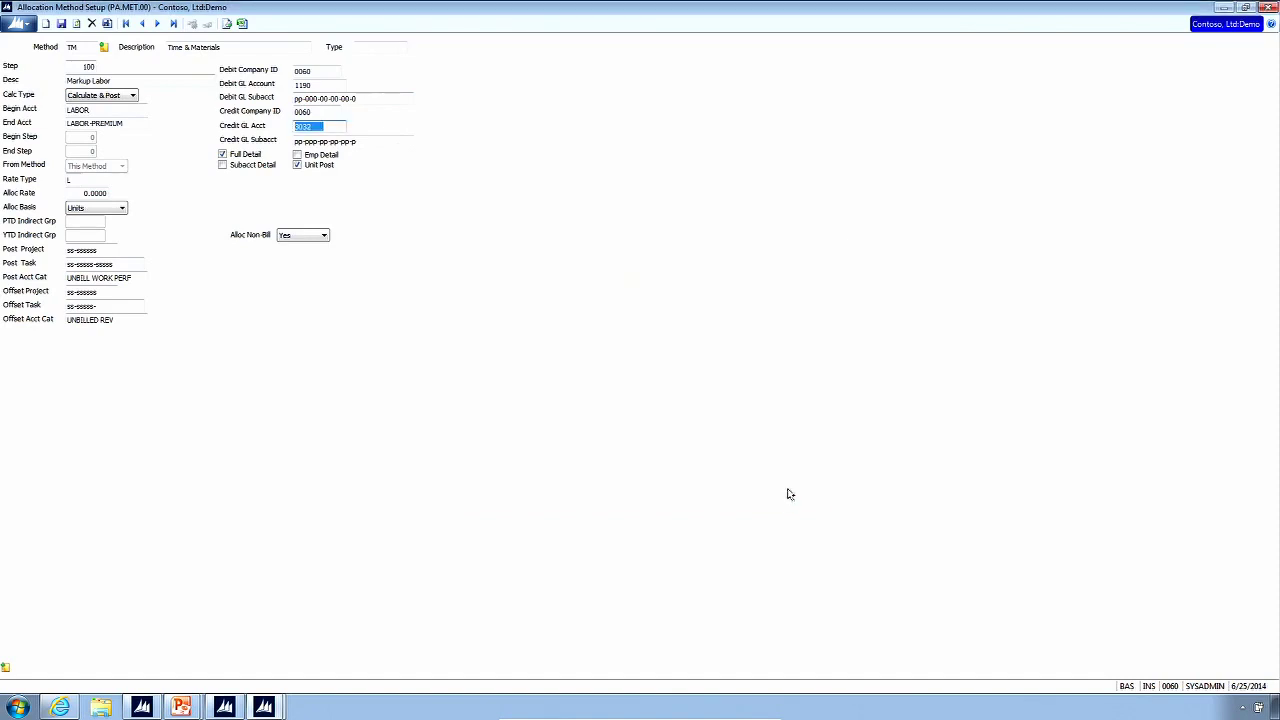
left_click(329, 146)
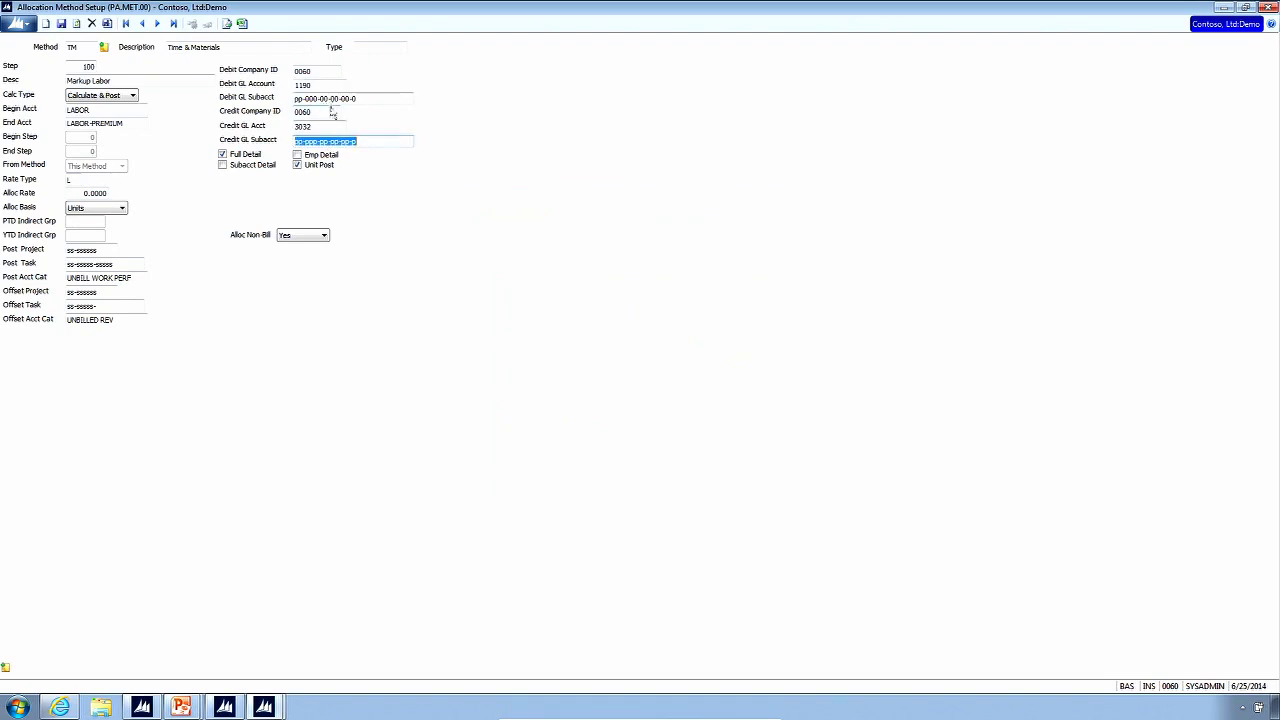
Check Markup Labor's debit GL subaccount mask and load project CO-123000 in Project Maintenance from the Project Controller module
left_click(359, 97)
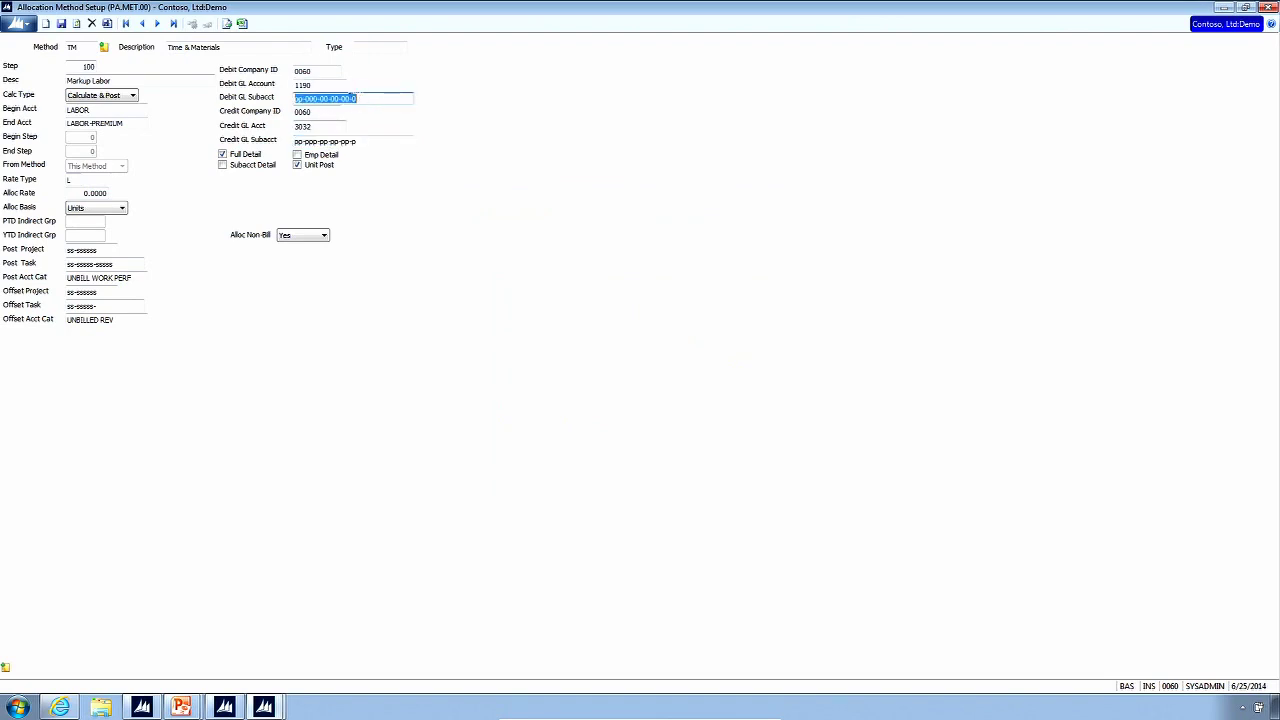
left_click(354, 99)
left_click(145, 708)
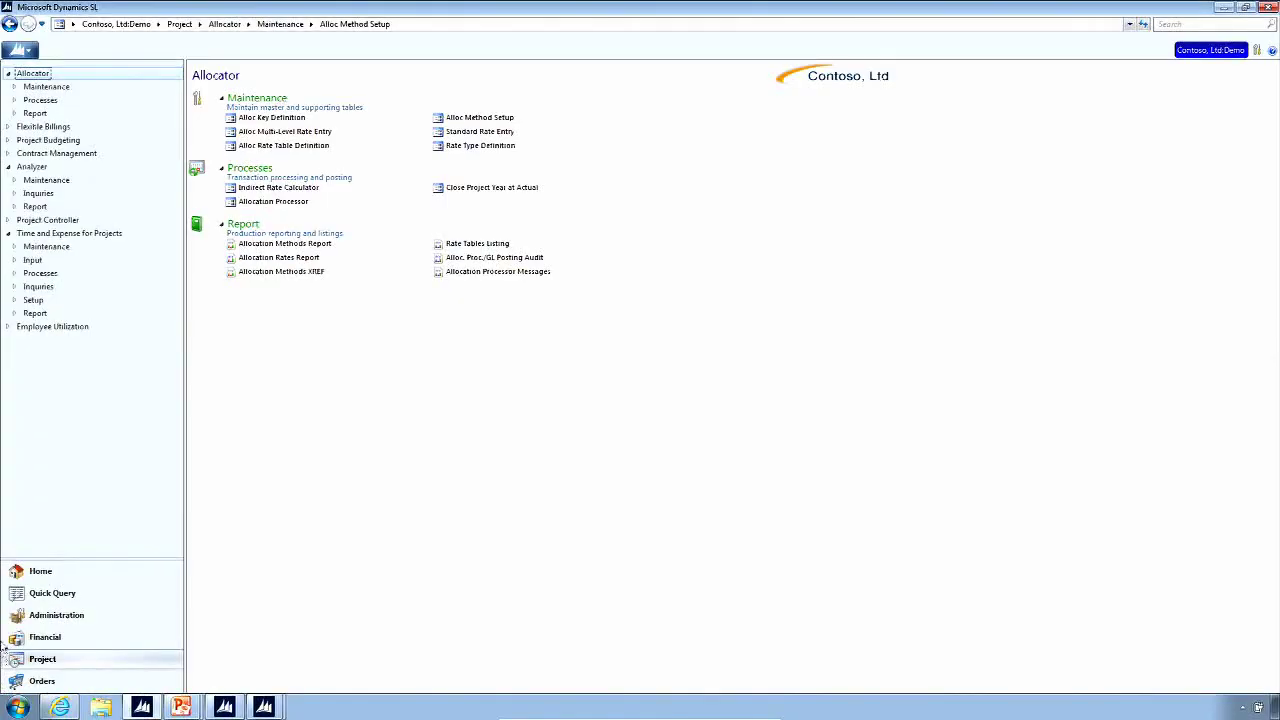
left_click(60, 219)
left_click(268, 118)
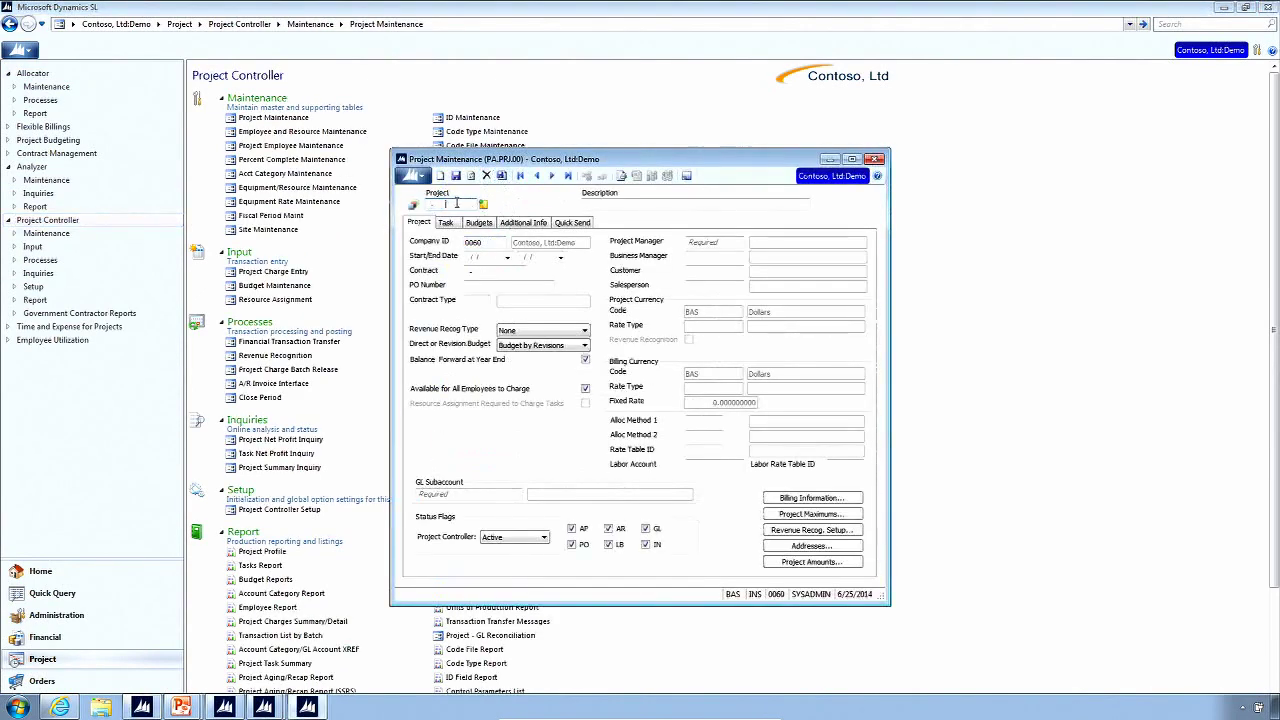
double_click(456, 203)
double_click(508, 408)
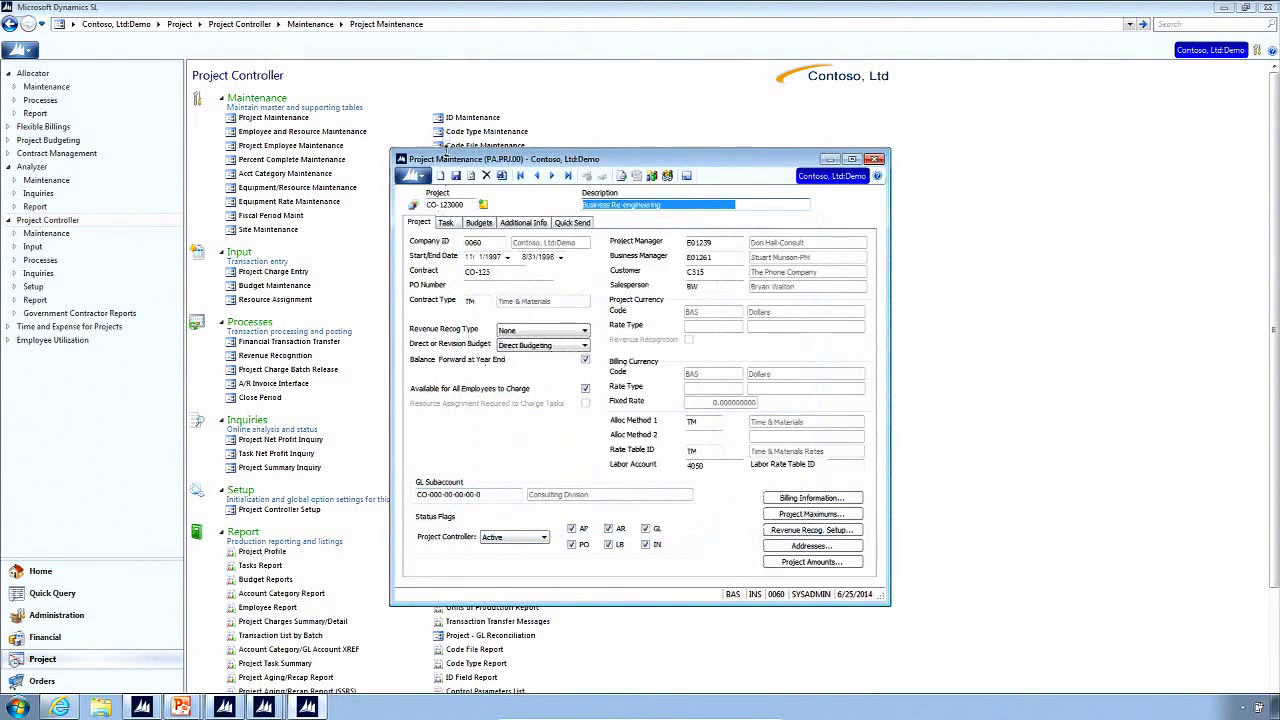
Move the Project Maintenance window aside and inspect project CO-123000's GL subaccount
left_click_drag(448, 161, 338, 88)
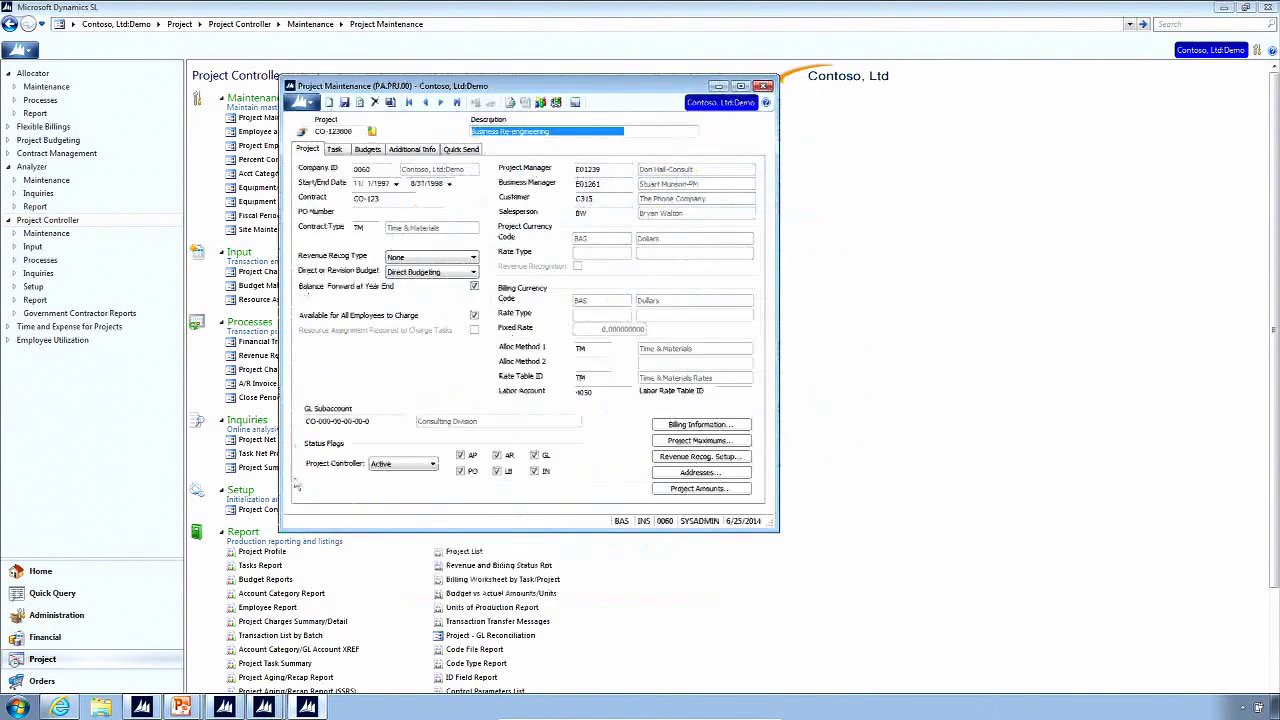
left_click(316, 420)
left_click(315, 420)
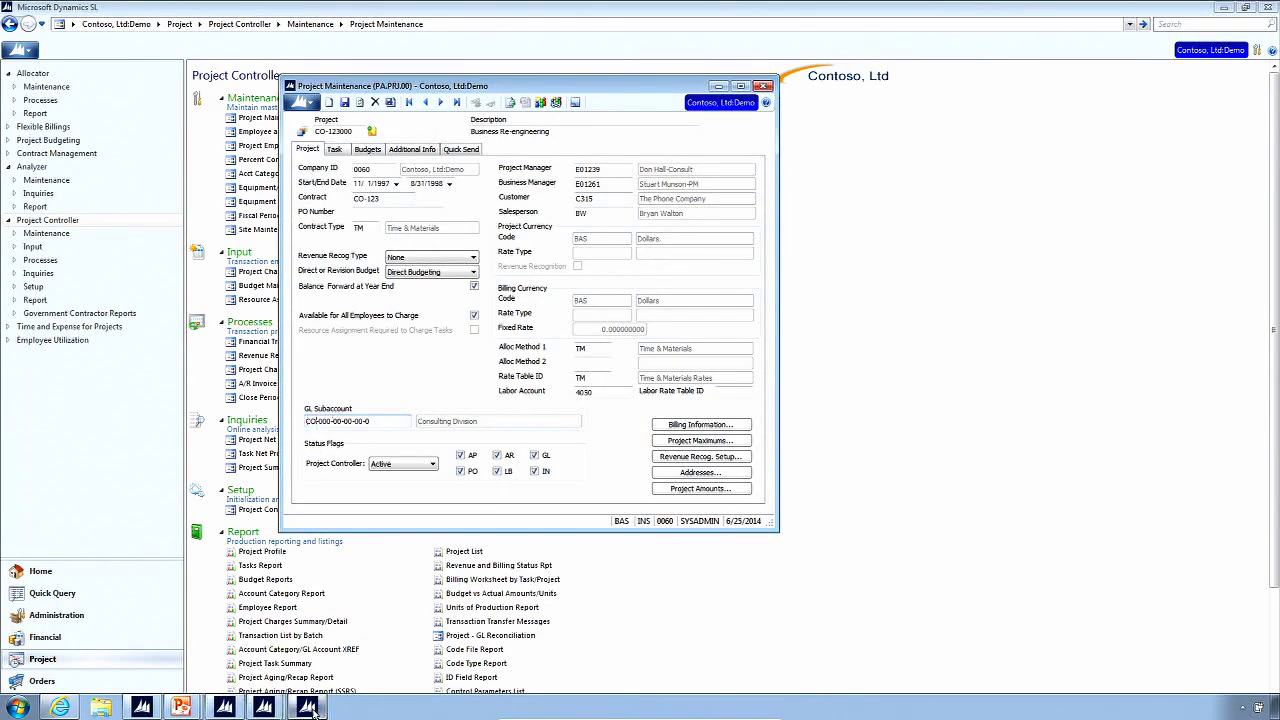
Return to Markup Labor's form in Allocation Method Setup and compare the debit and credit GL subaccount masks
mouse_move(264, 708)
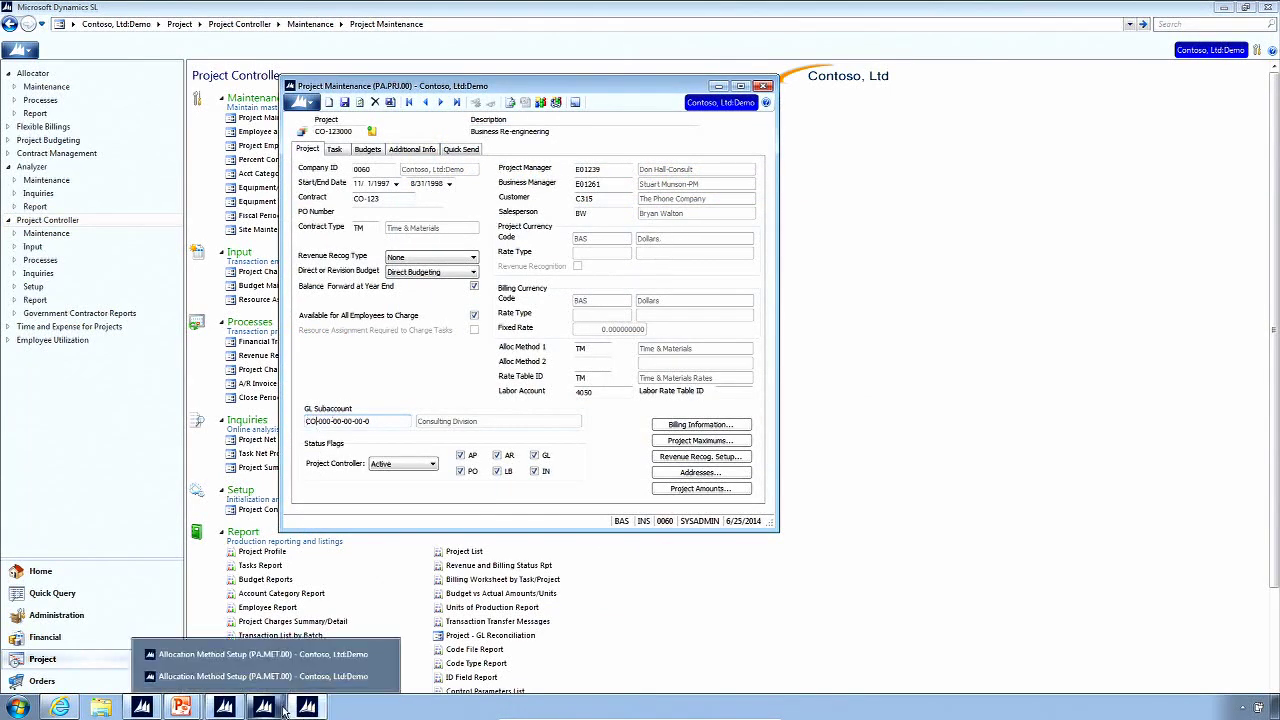
left_click(287, 655)
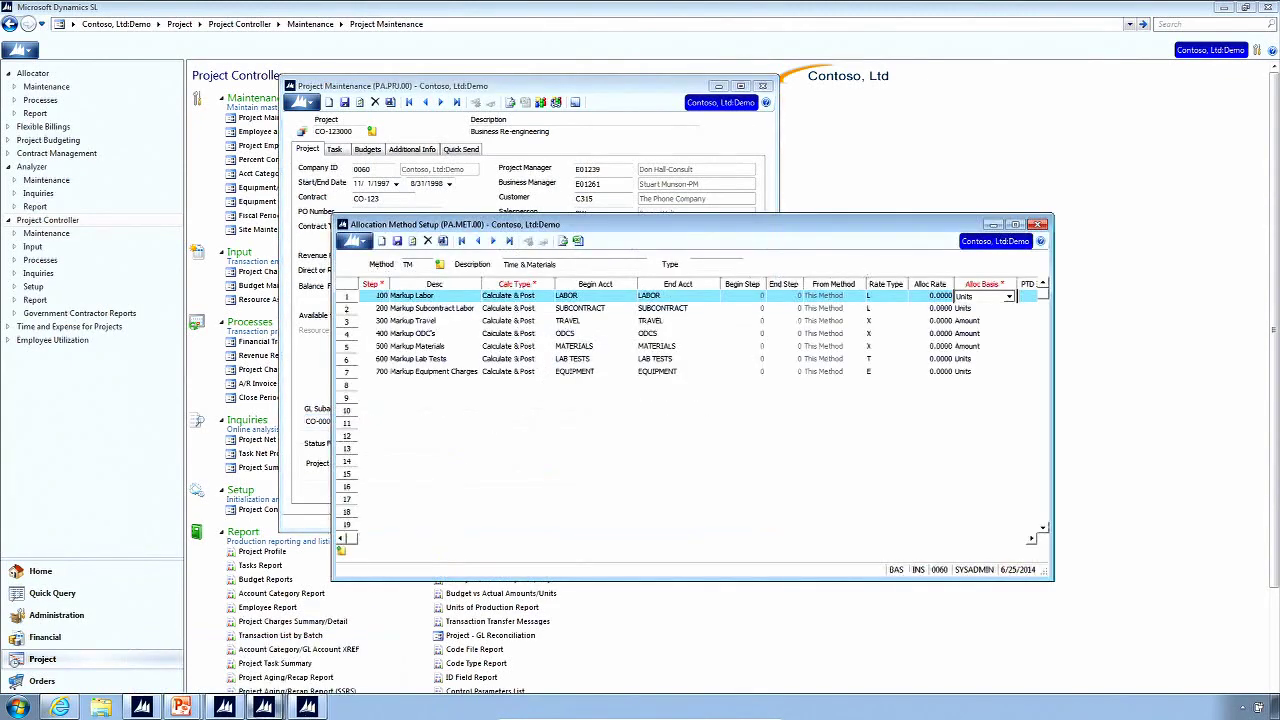
left_click(267, 688)
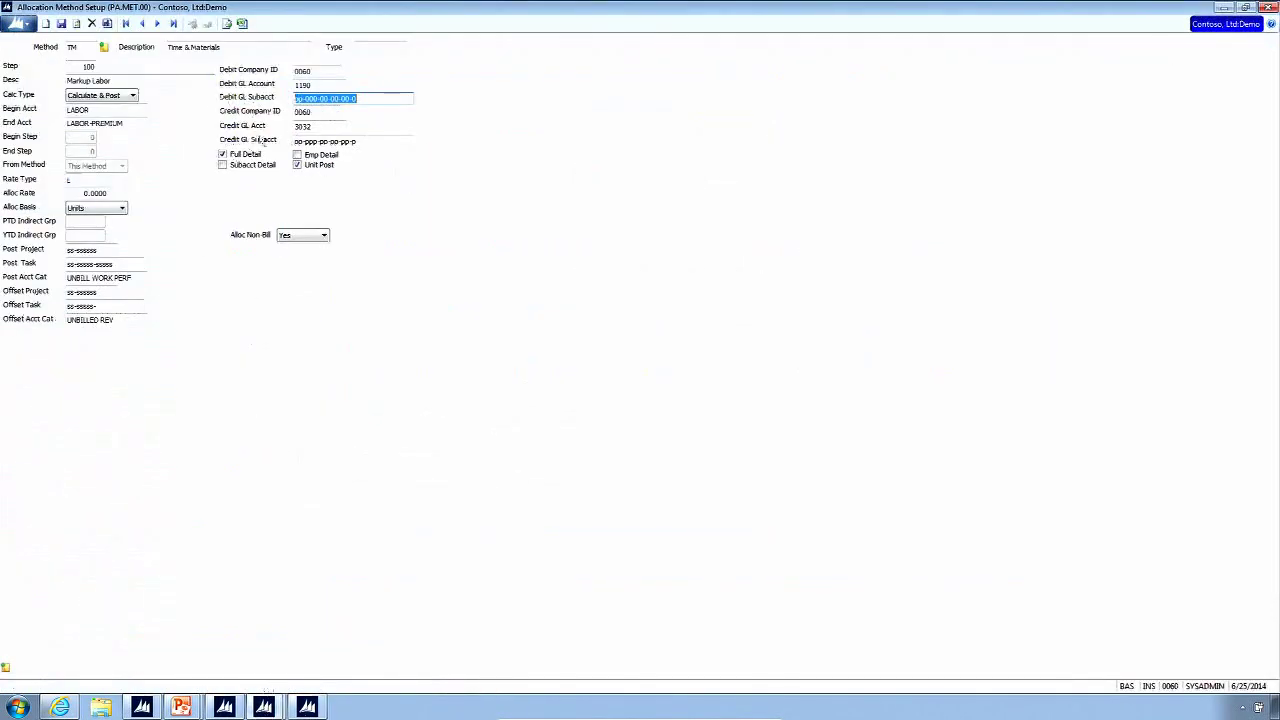
left_click(298, 98)
type("pp")
left_click_drag(295, 141, 360, 142)
left_click(353, 99)
double_click(356, 99)
double_click(362, 142)
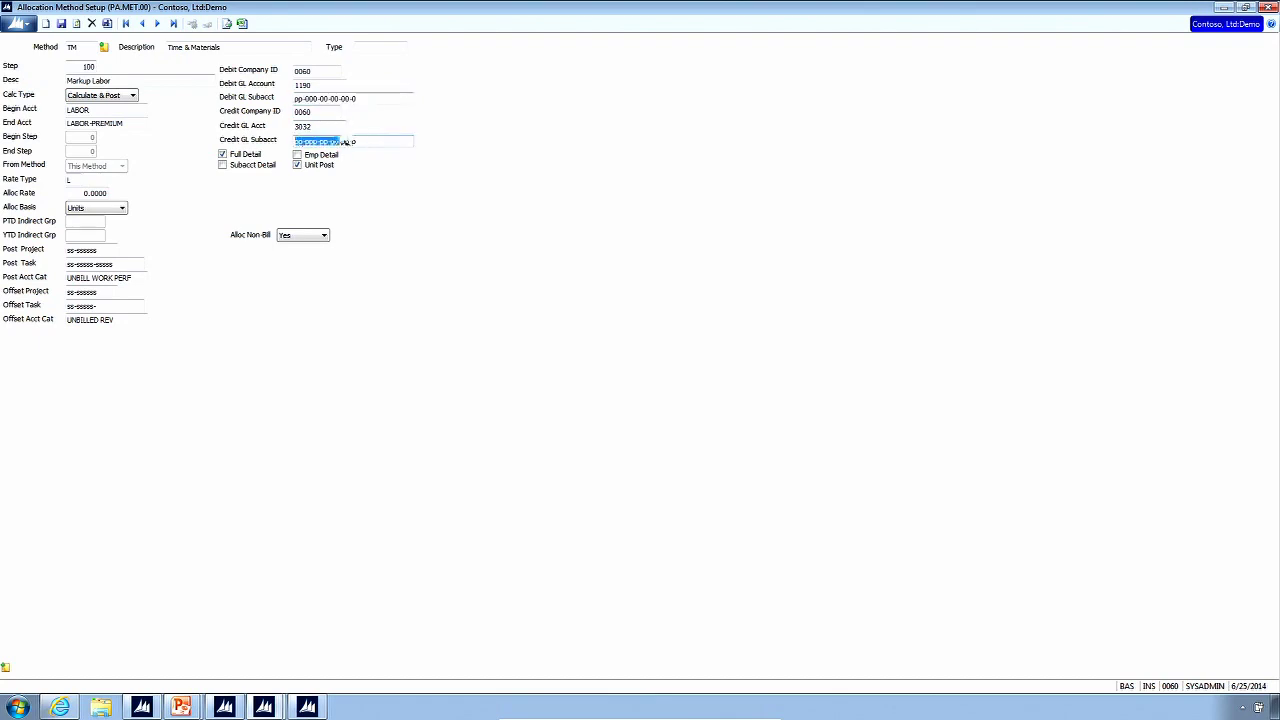
Recheck the segments of project CO-123000's GL subaccount in Project Maintenance and minimise that window
left_click(307, 707)
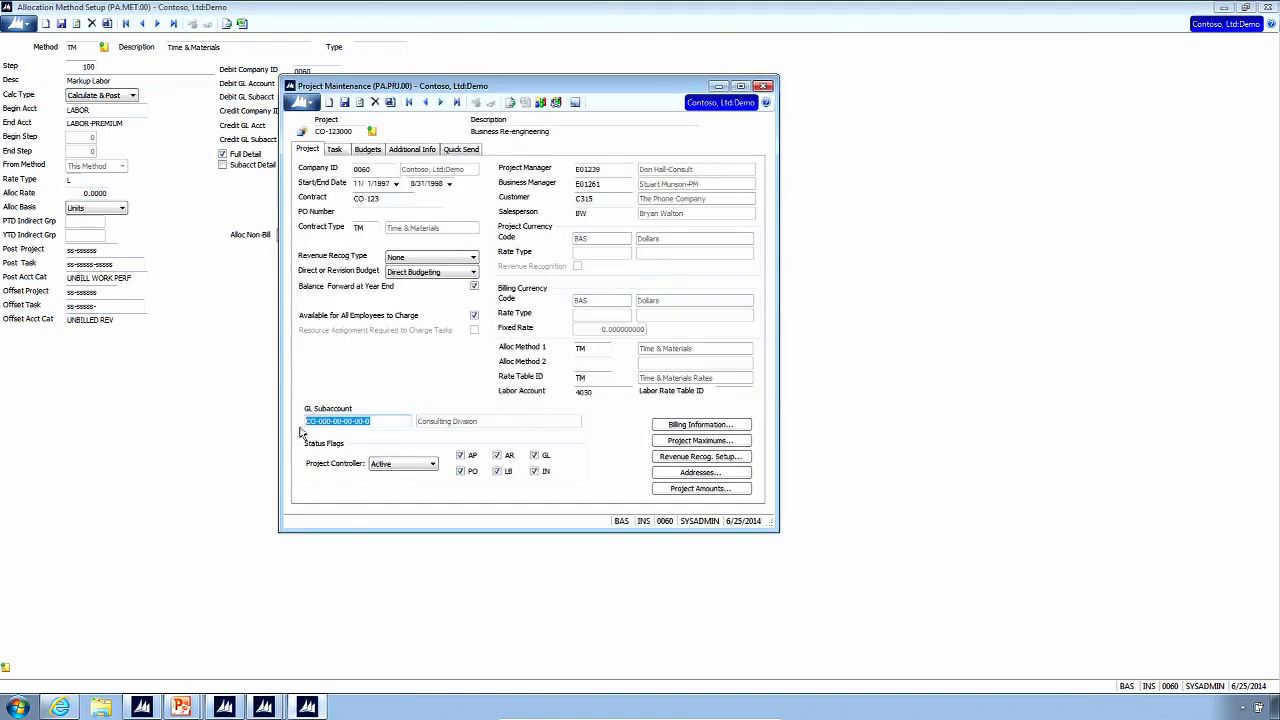
left_click(374, 421)
left_click_drag(313, 423, 408, 393)
left_click(718, 86)
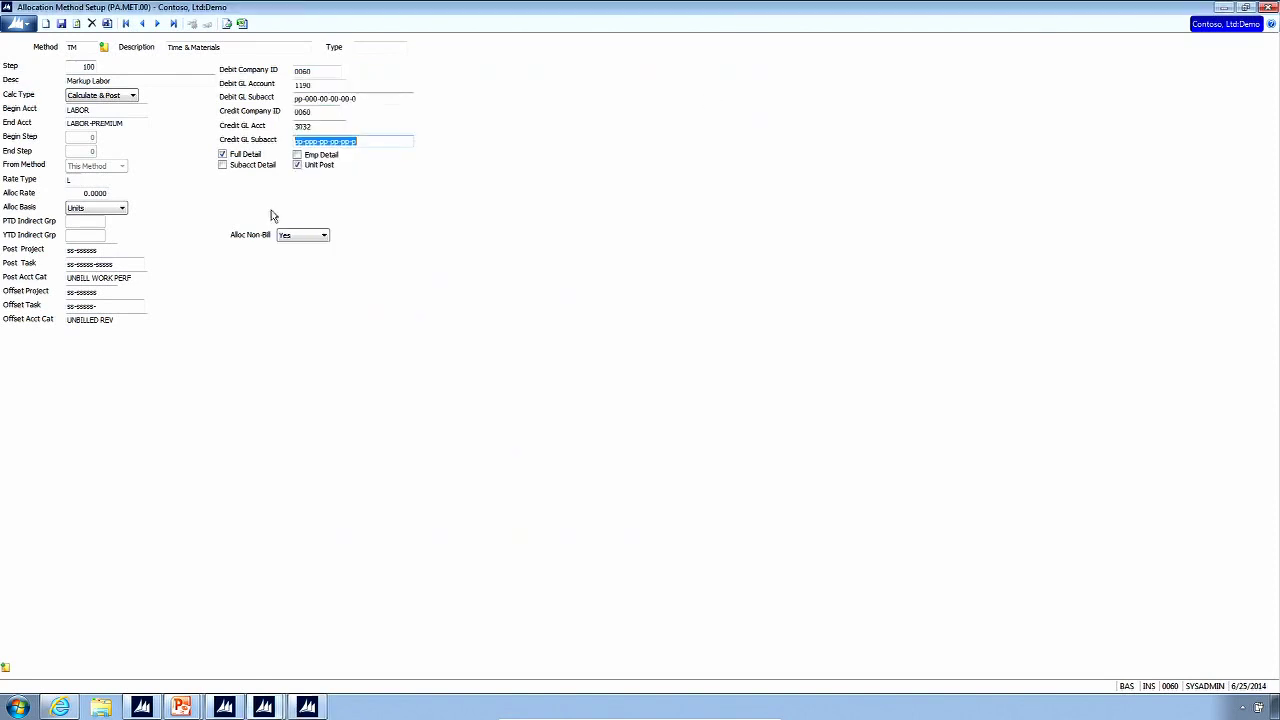
Finish reviewing Markup Labor's credit GL subaccount and switch to the PowerPoint slide show of SL 2015 project-_ksb v6.pptx
left_click(369, 142)
mouse_move(189, 710)
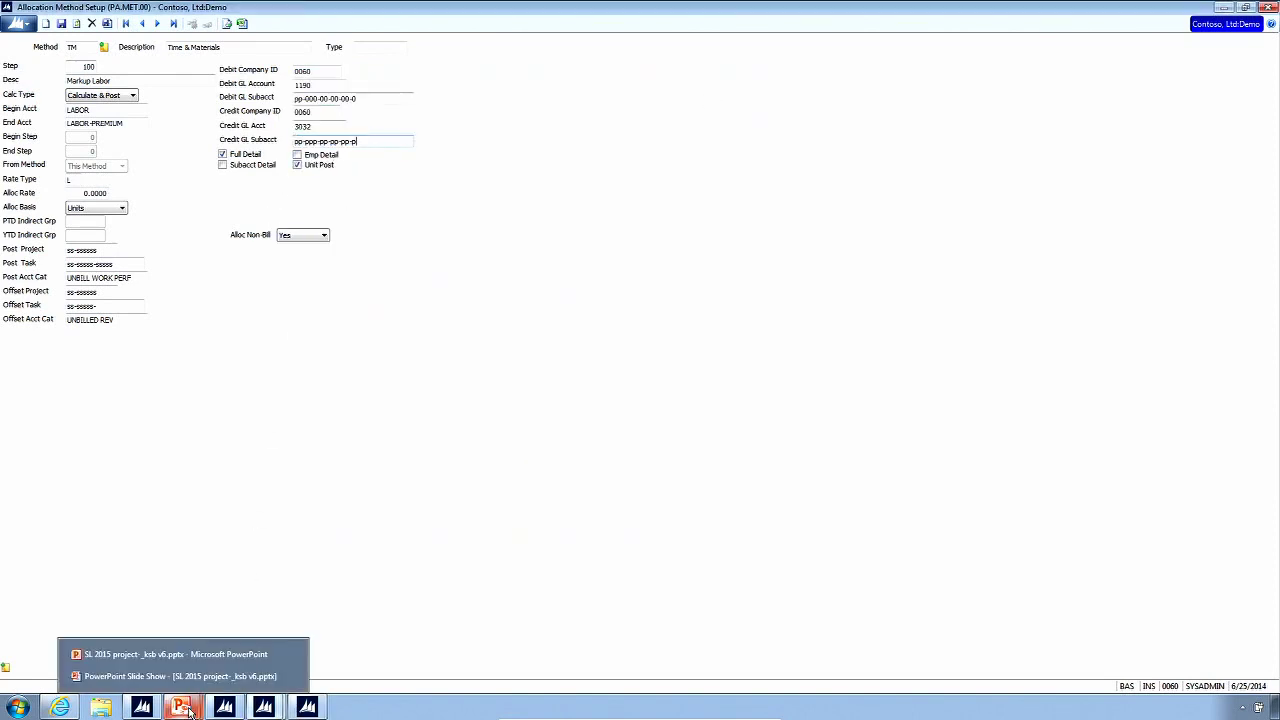
left_click(192, 678)
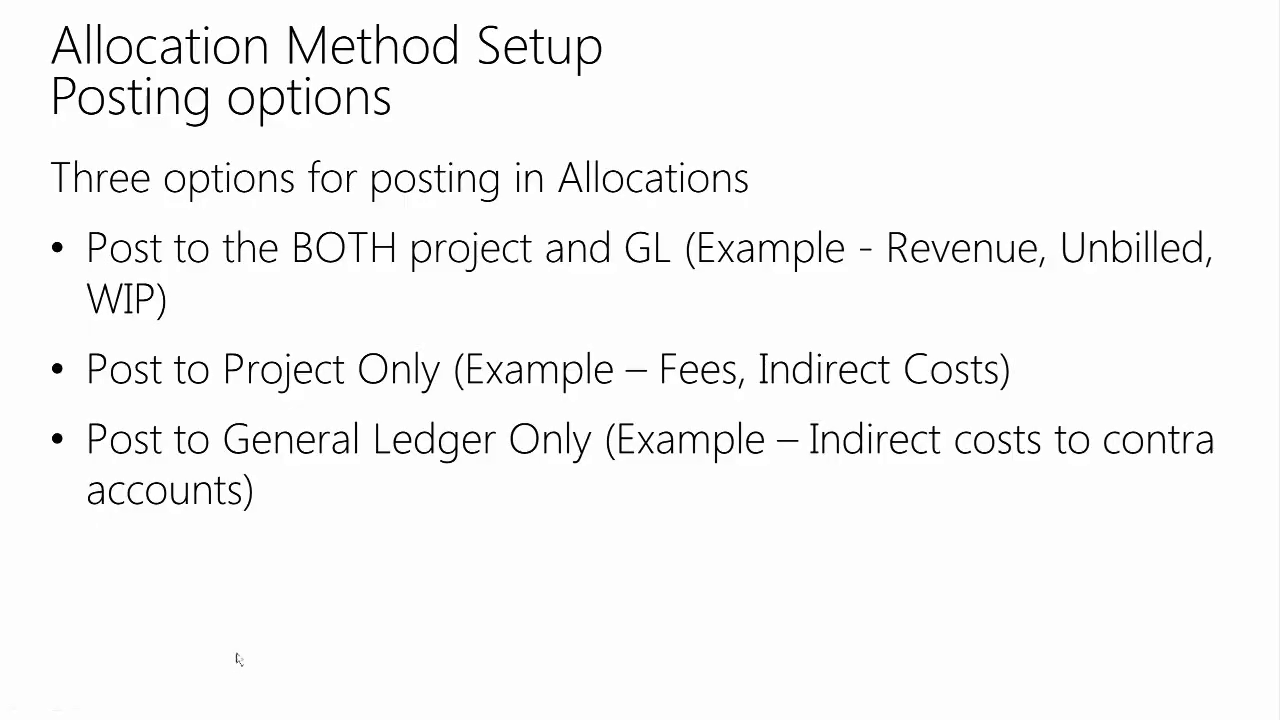
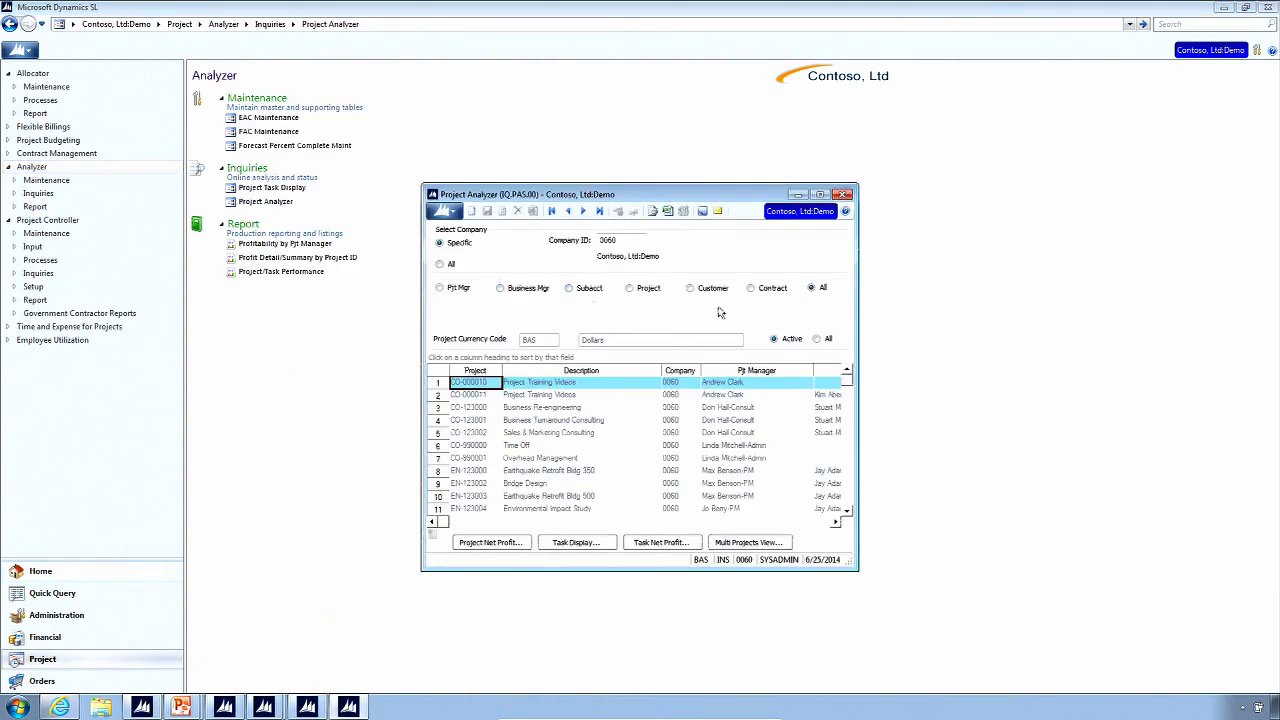
Filter the Project Analyzer by project CO-000011 (Project Training Videos) using the project lookup and widen the window
left_click(632, 288)
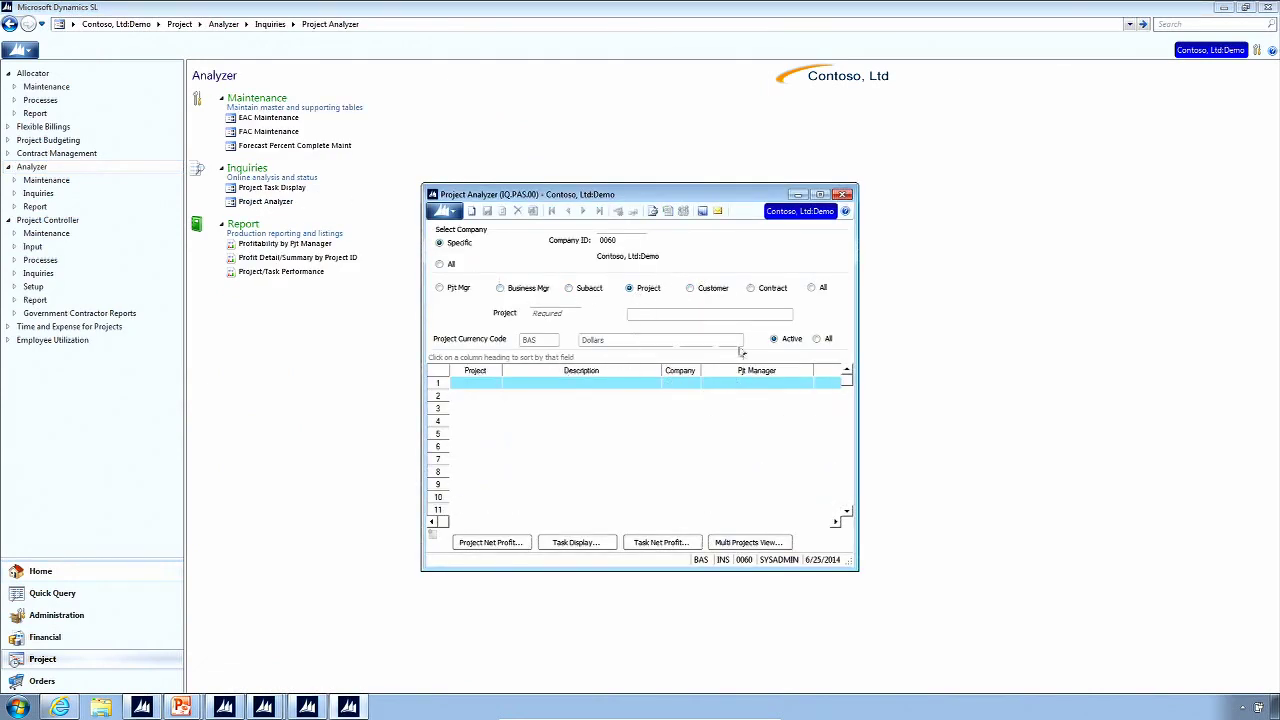
left_click(478, 382)
left_click(535, 313)
key("F3")
double_click(515, 354)
left_click(549, 384)
left_click_drag(856, 405, 970, 421)
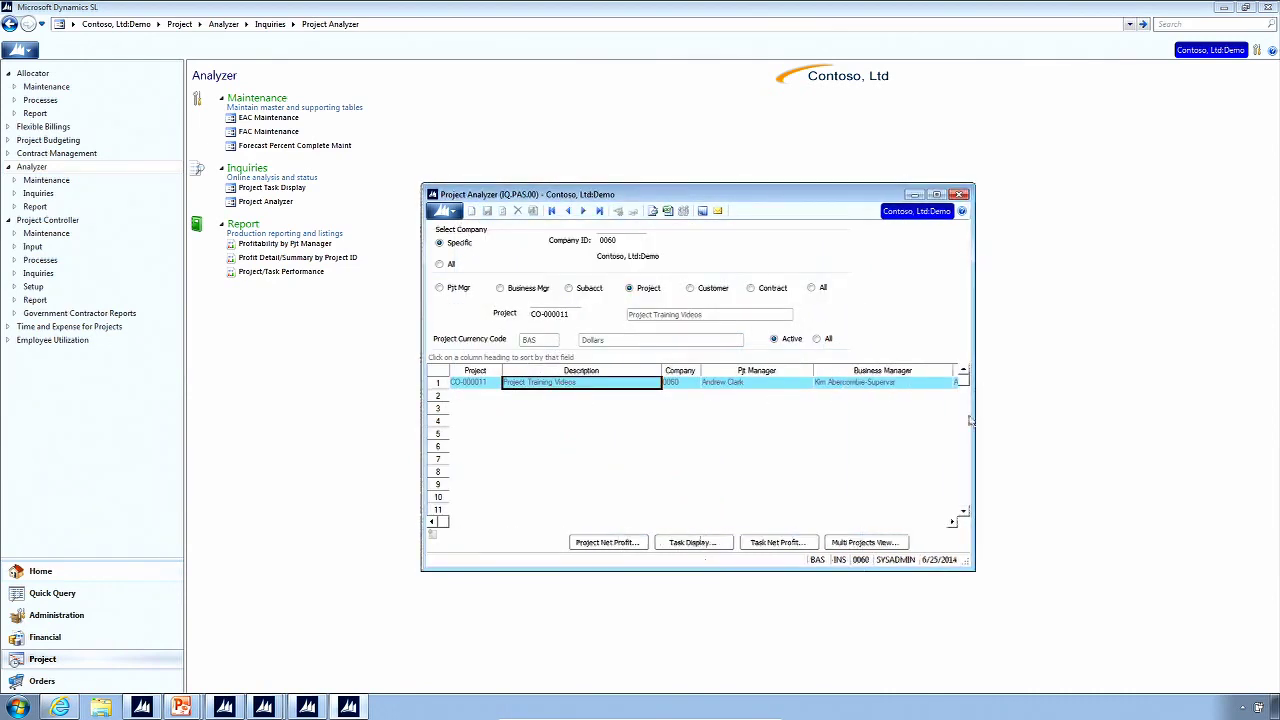
Open the Multi Projects View for project CO-000011 and maximise it
left_click(866, 542)
left_click_drag(604, 307, 850, 296)
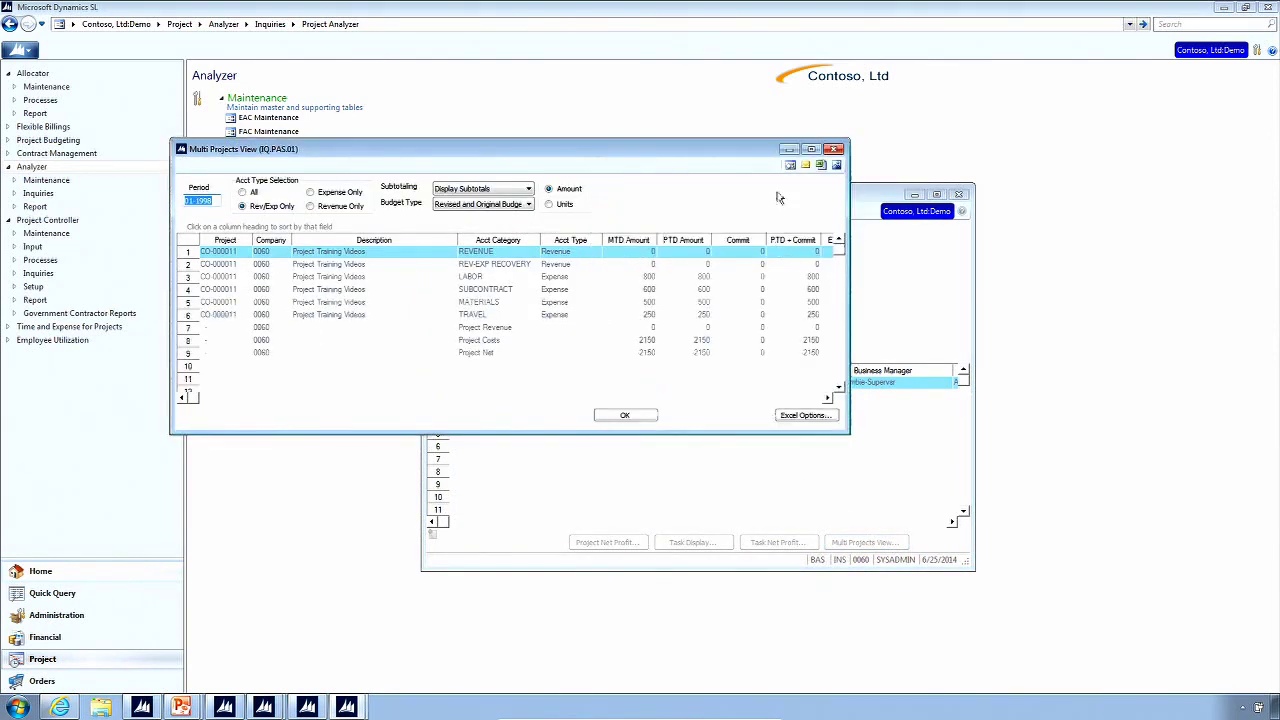
left_click(812, 149)
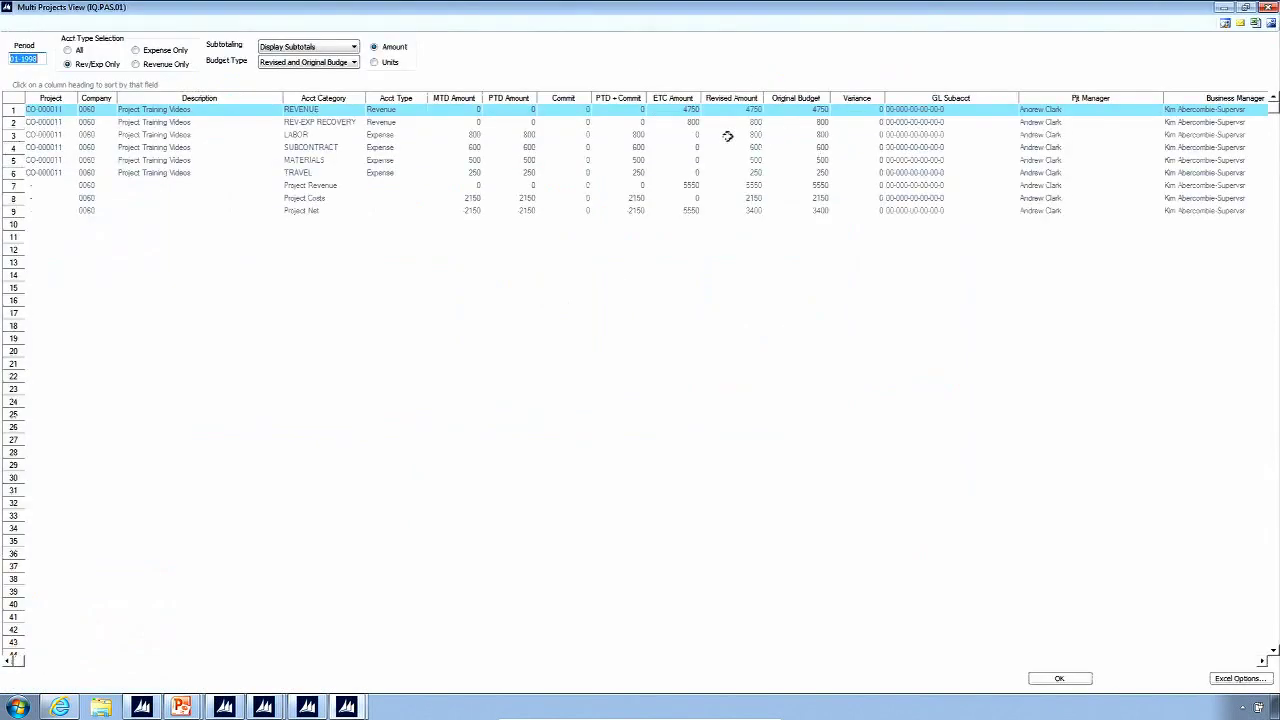
Examine the ETC amounts of the REVENUE and REV-EXP RECOVERY account categories
left_click(688, 112)
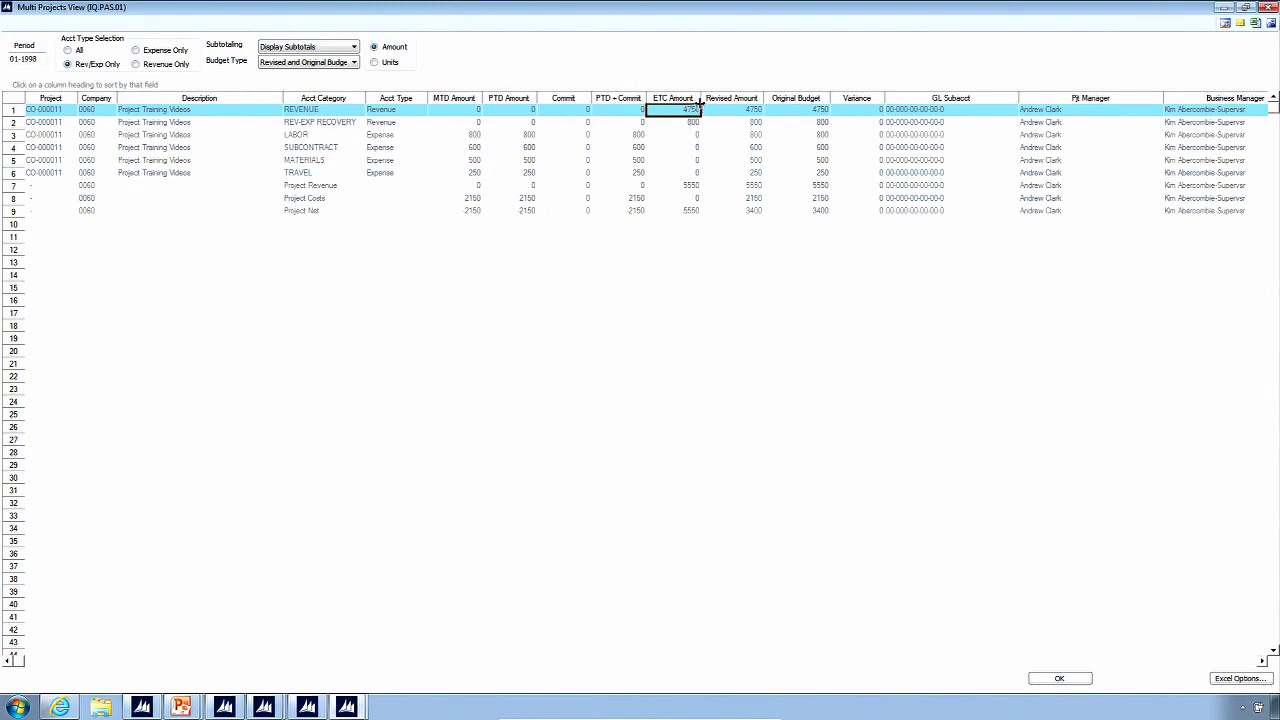
left_click(690, 123)
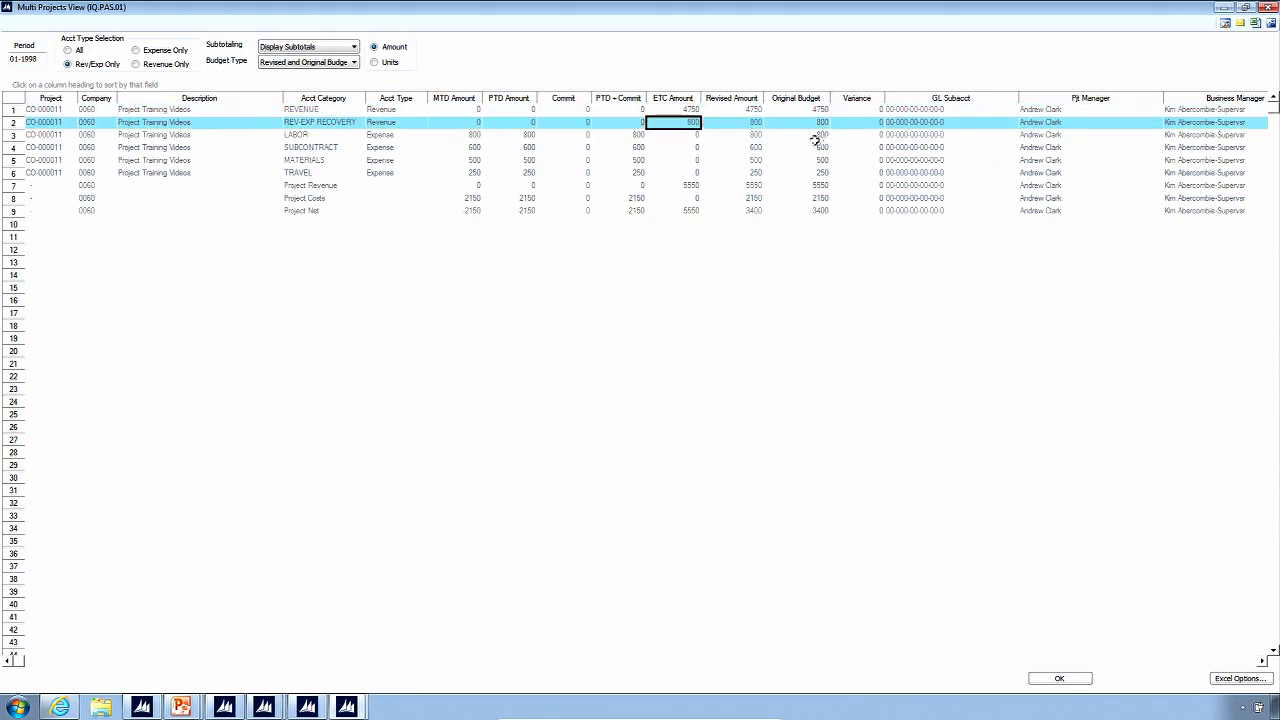
left_click(695, 110)
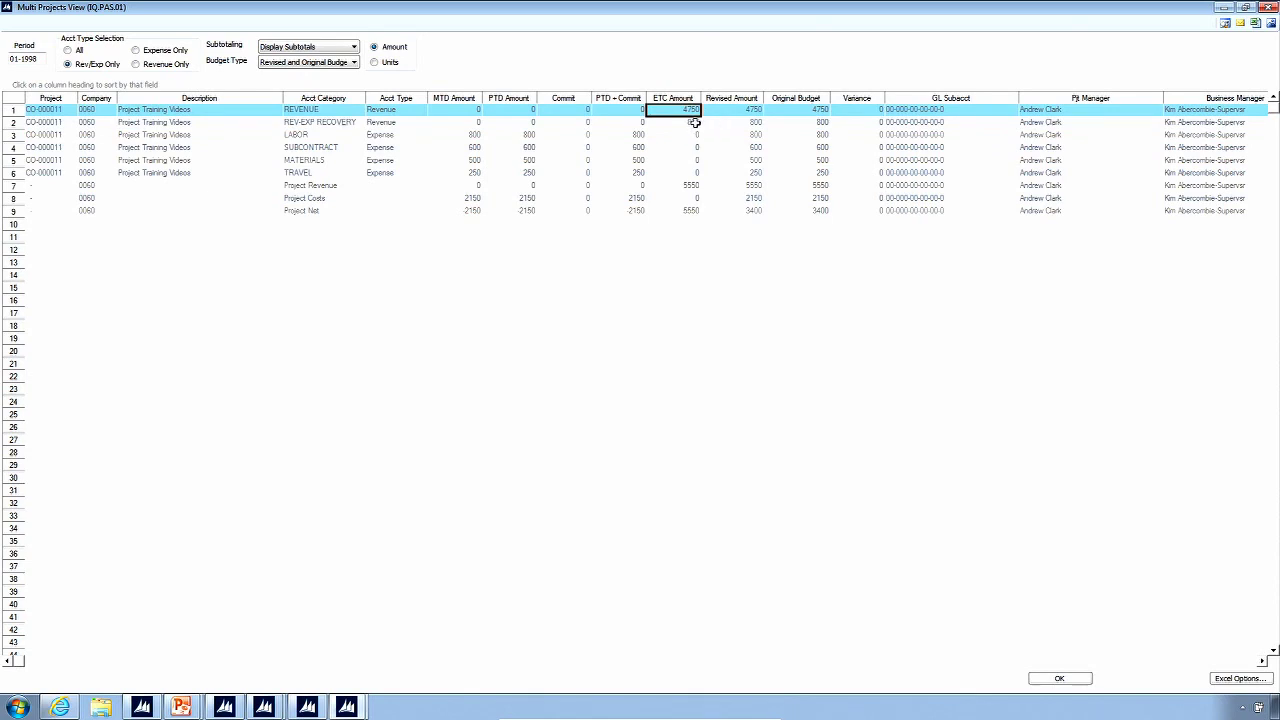
left_click(695, 122)
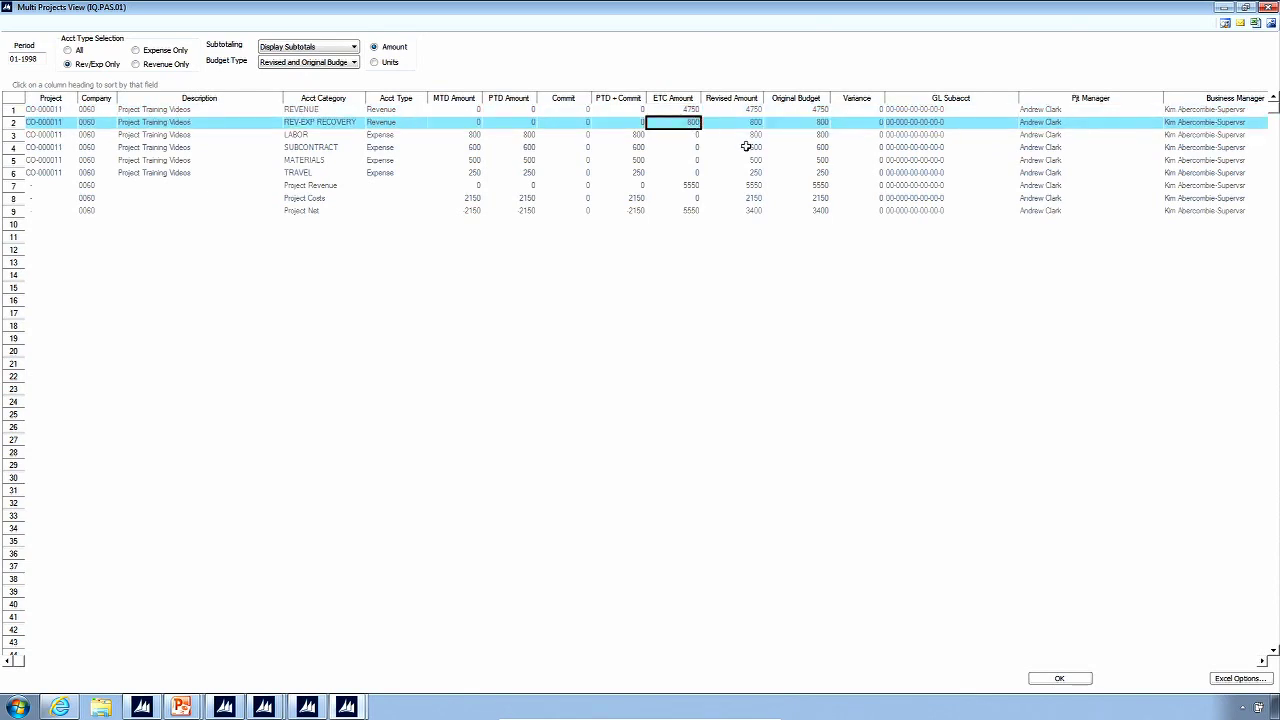
Review the PTD amounts of the expense categories from LABOR through TRAVEL
left_click(484, 134)
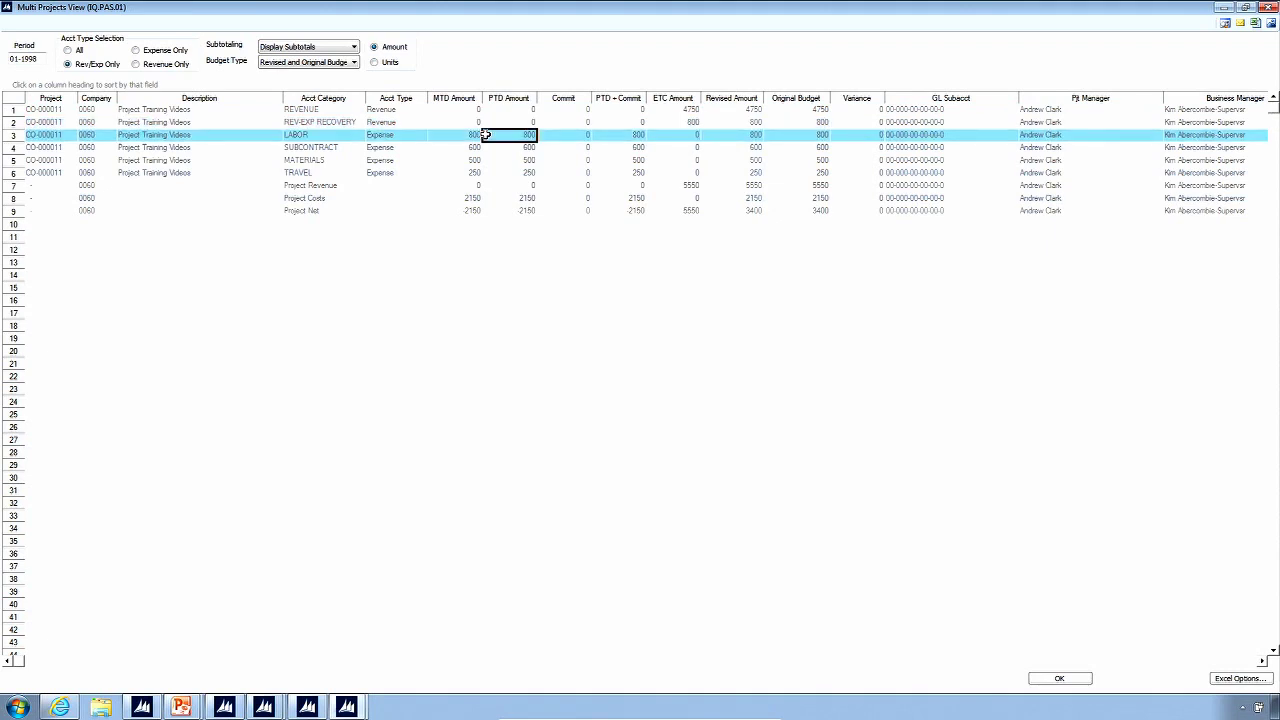
left_click_drag(500, 134, 533, 136)
key("Down")
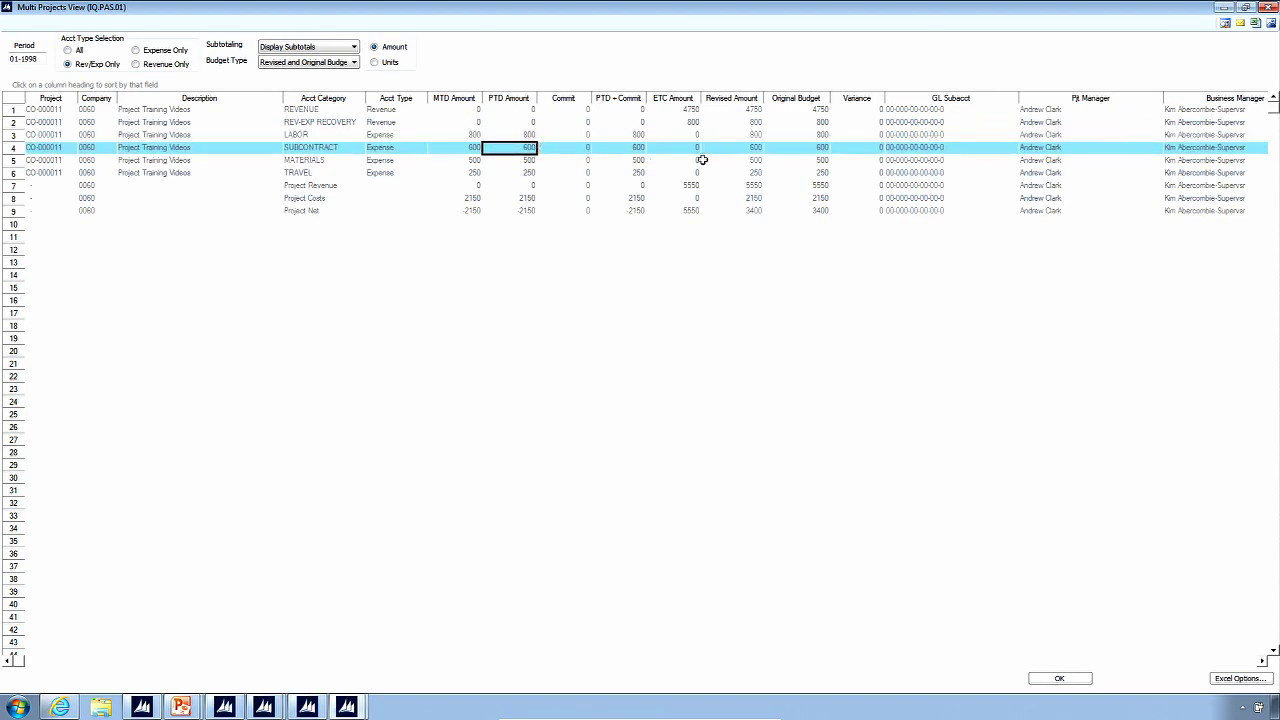
left_click(532, 173)
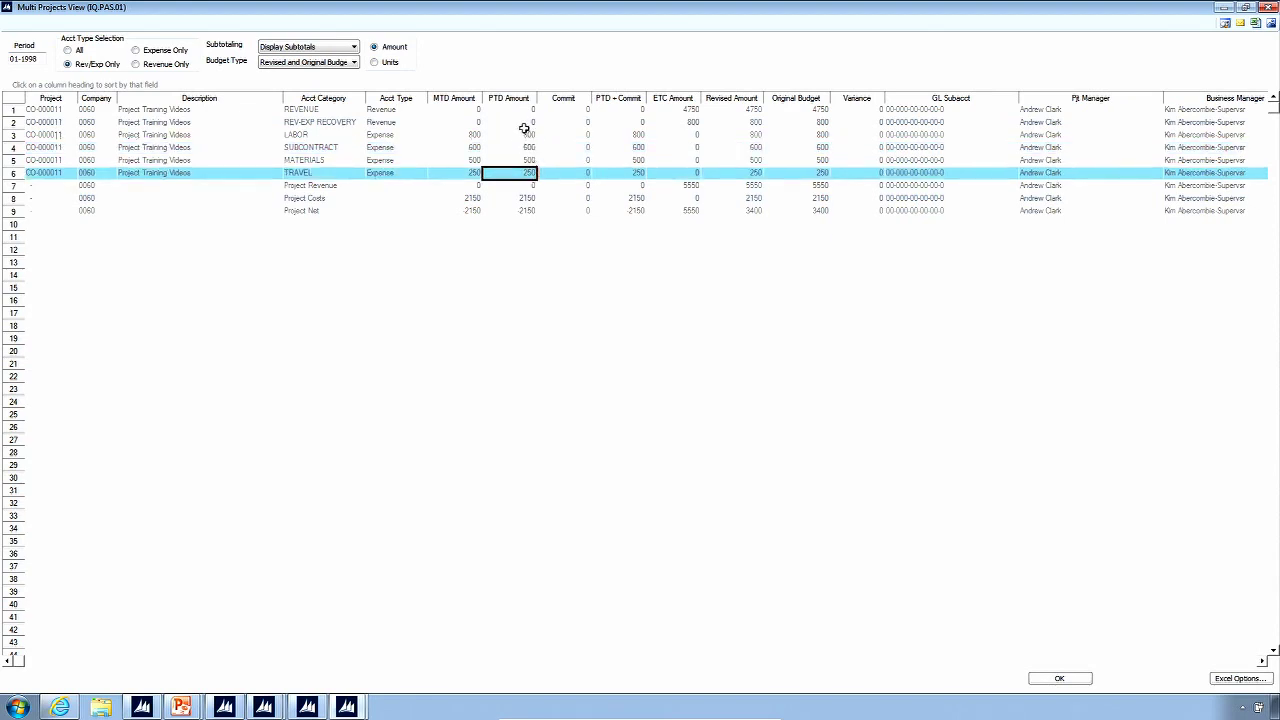
Compare the revised and ETC amounts of the four expense categories, LABOR, SUBCONTRACT, MATERIALS and TRAVEL
left_click(759, 134)
left_click_drag(759, 134, 759, 170)
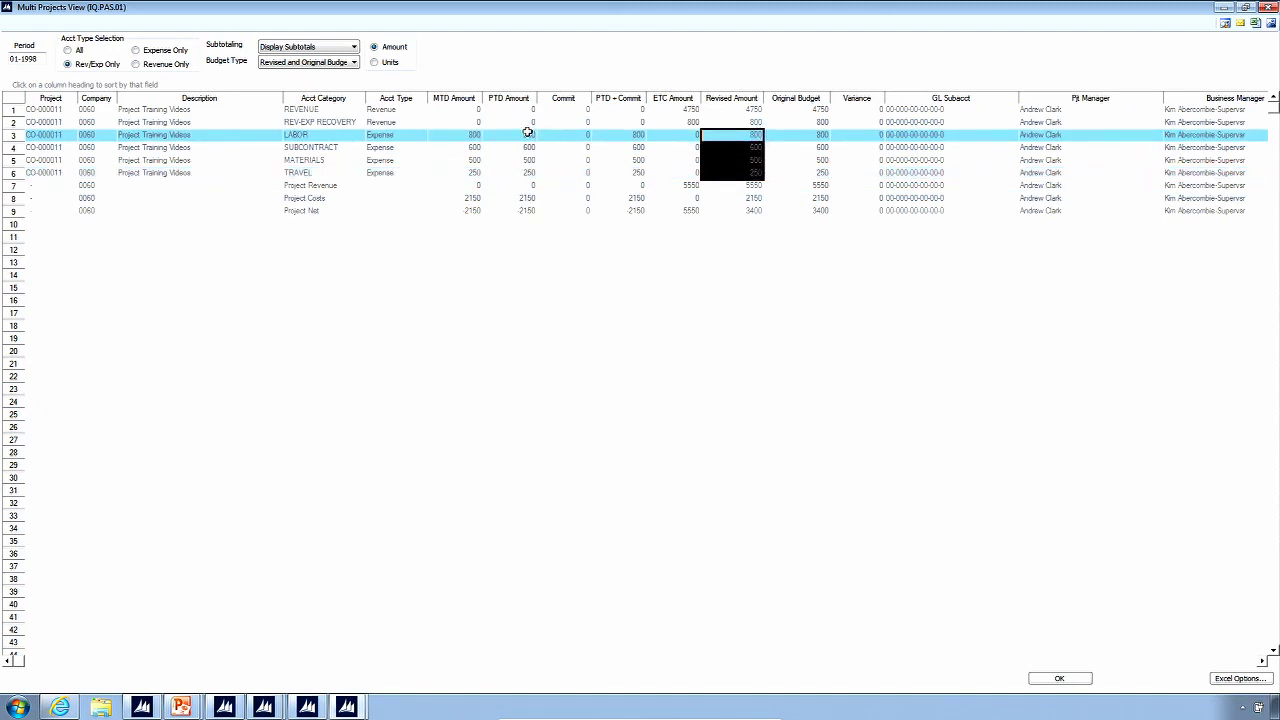
left_click_drag(678, 136, 688, 172)
left_click(753, 133)
Compare the PTD and ETC amounts of the two revenue categories and check the Project Revenue subtotal's ETC amount
left_click_drag(529, 108, 531, 121)
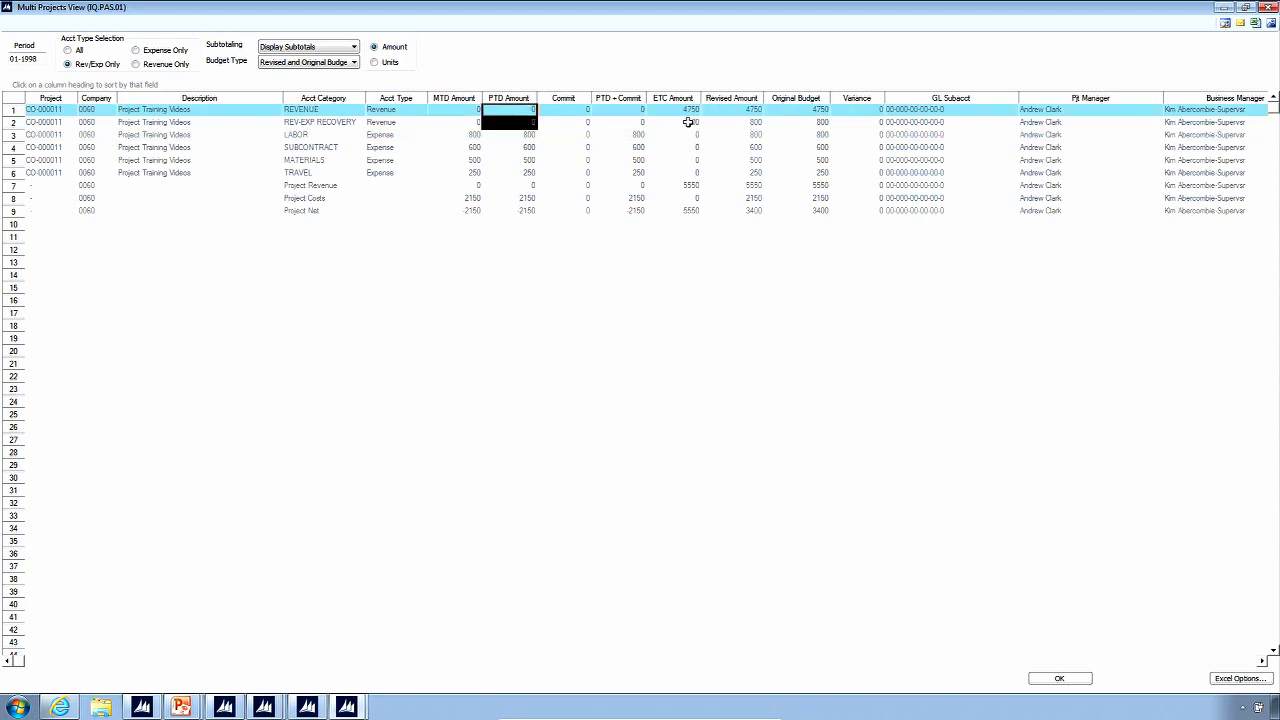
left_click_drag(690, 109, 690, 121)
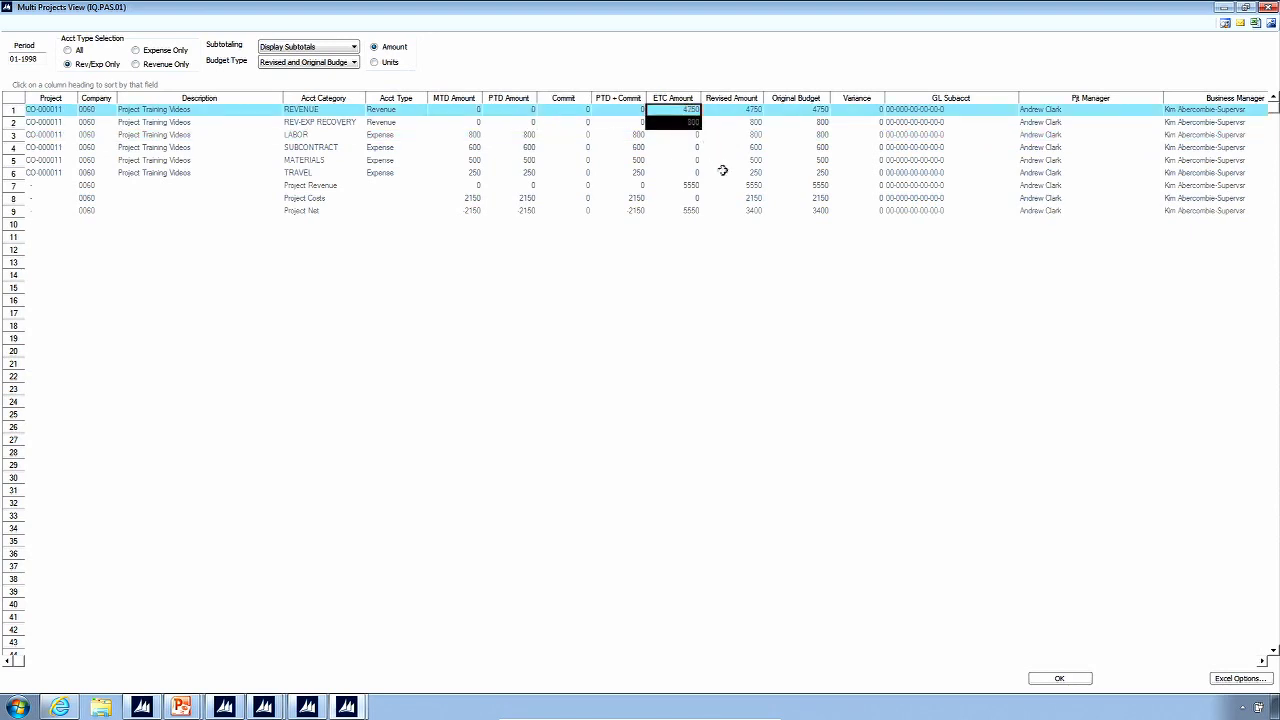
left_click(688, 185)
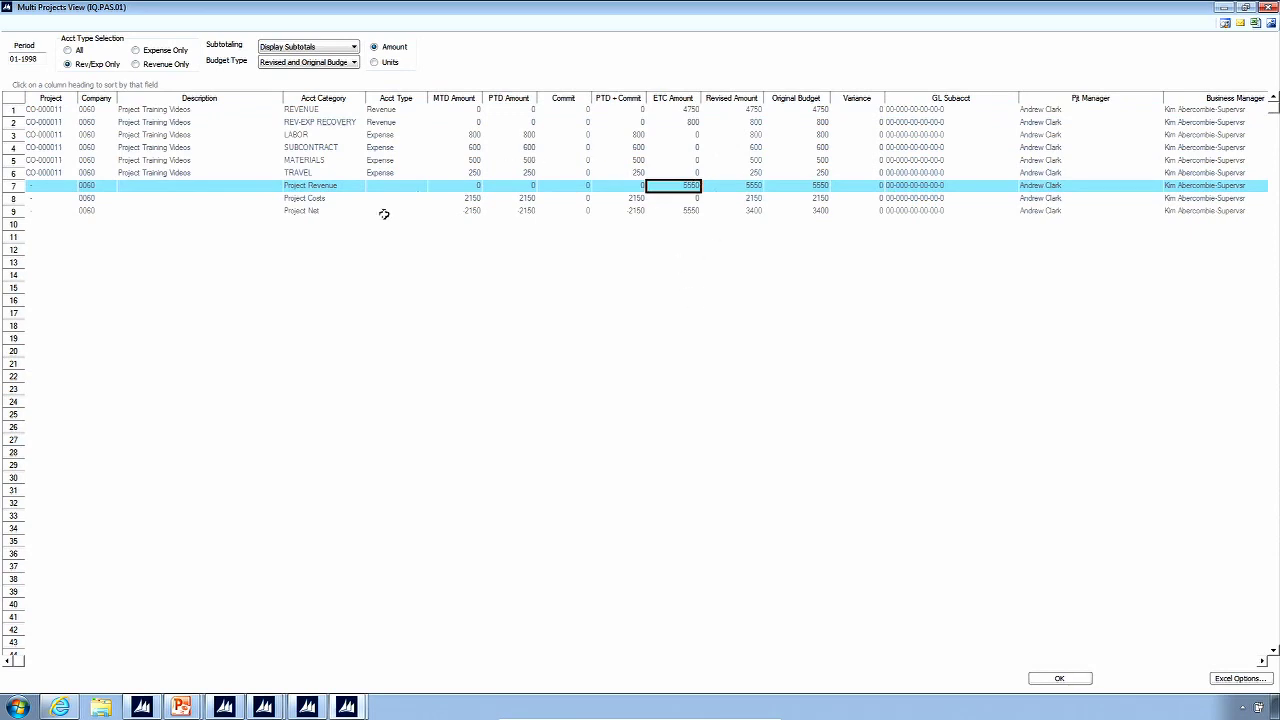
Open the transaction detail behind LABOR's MTD amount, inspect the transaction's employee and amount, and close the inquiry
left_click(478, 135)
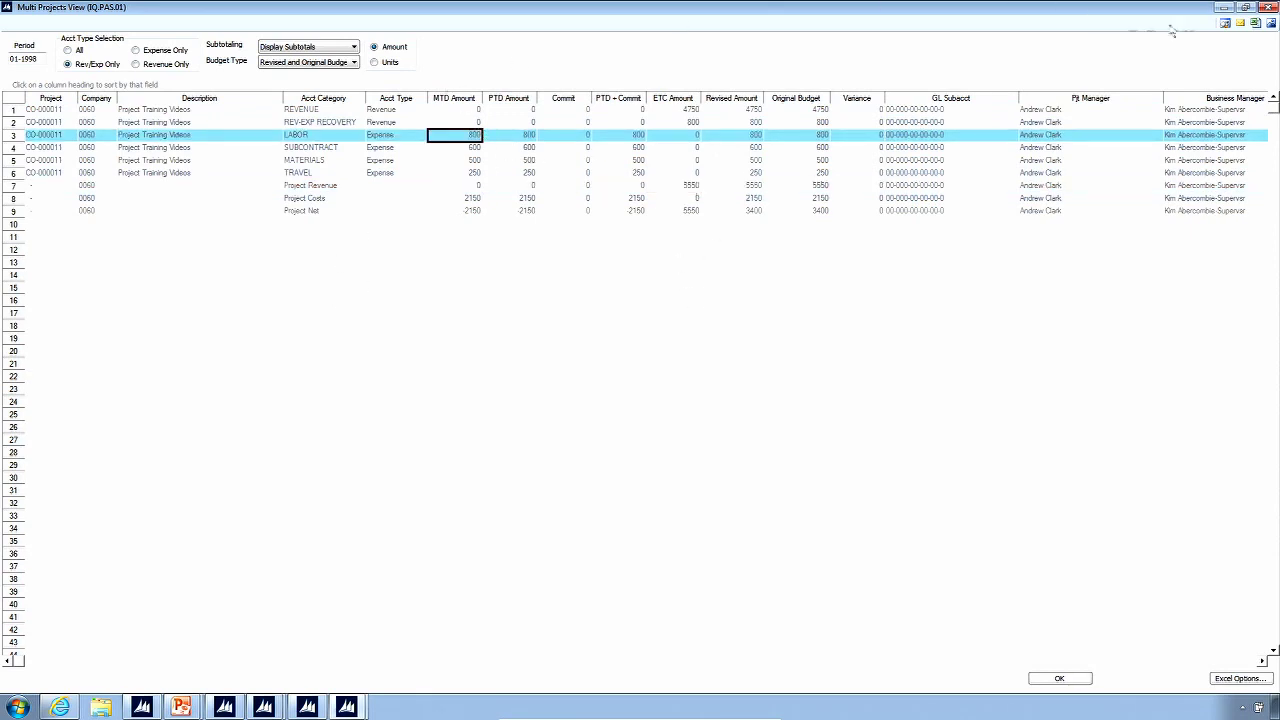
left_click(1224, 28)
left_click(544, 349)
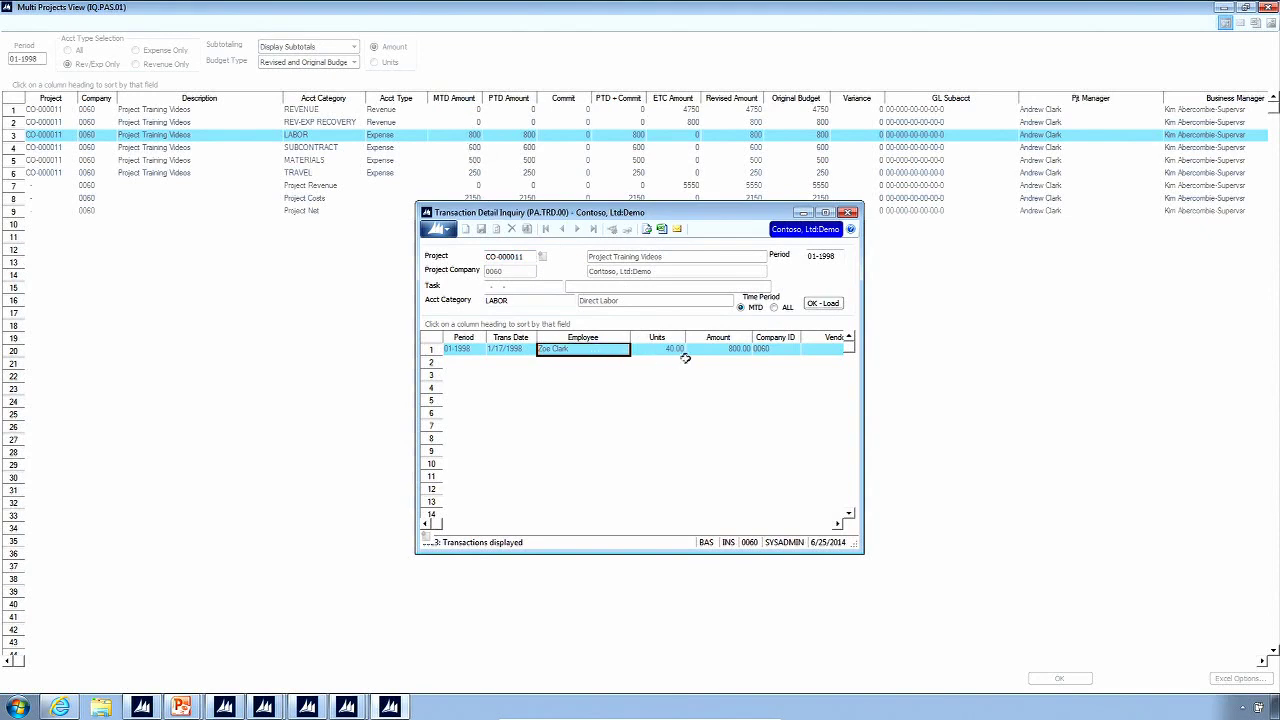
left_click(743, 349)
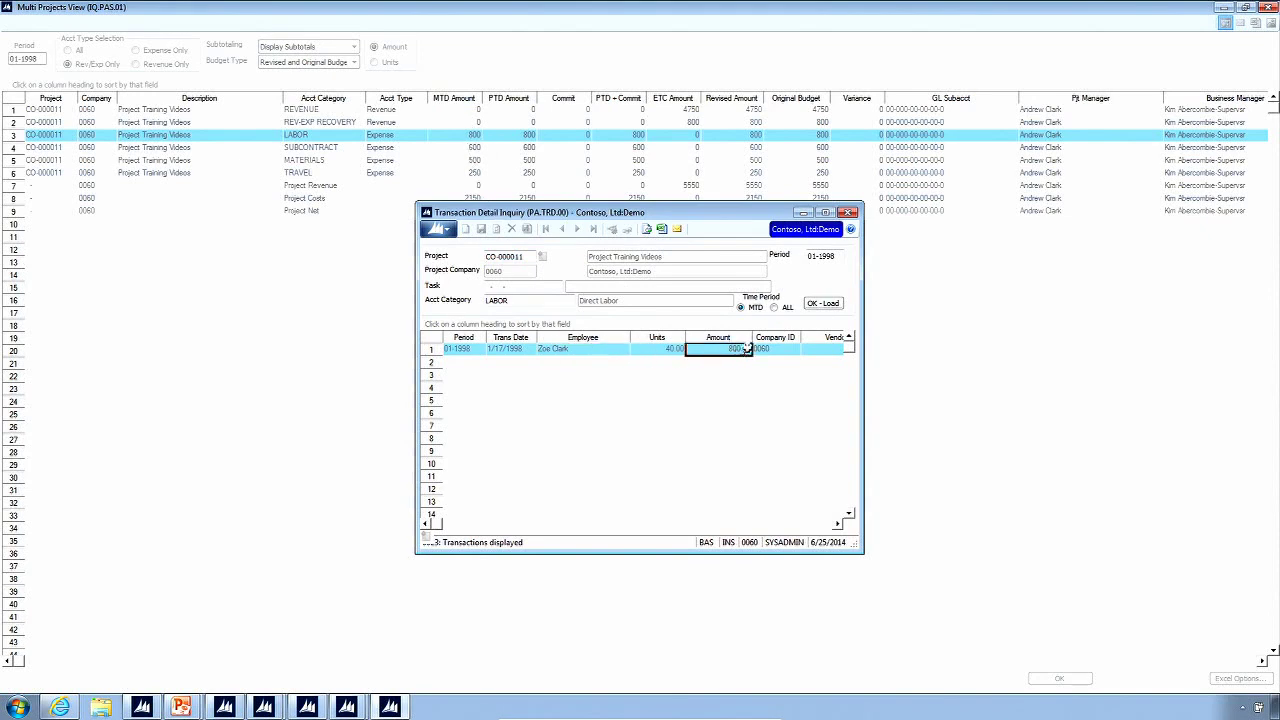
left_click(848, 212)
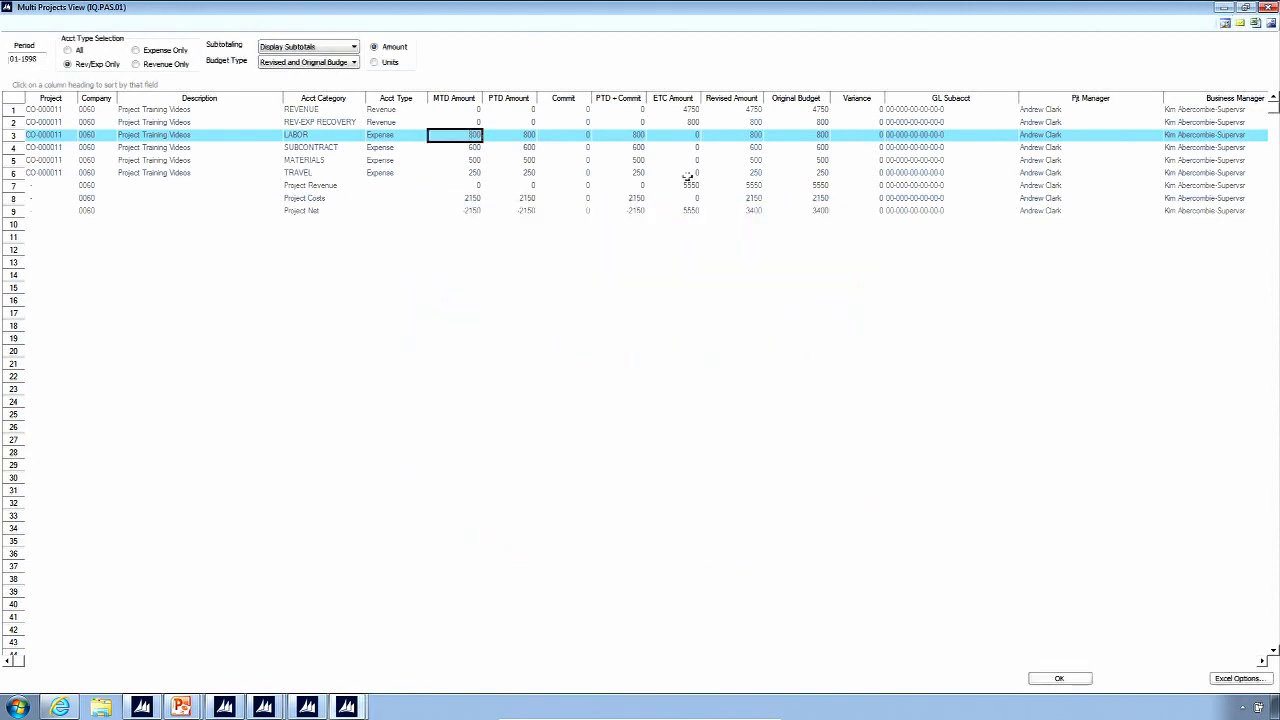
Open the transaction detail behind SUBCONTRACT's PTD amount, widen the inquiry to inspect the vendor name, vendor number and comments, and close it
double_click(535, 147)
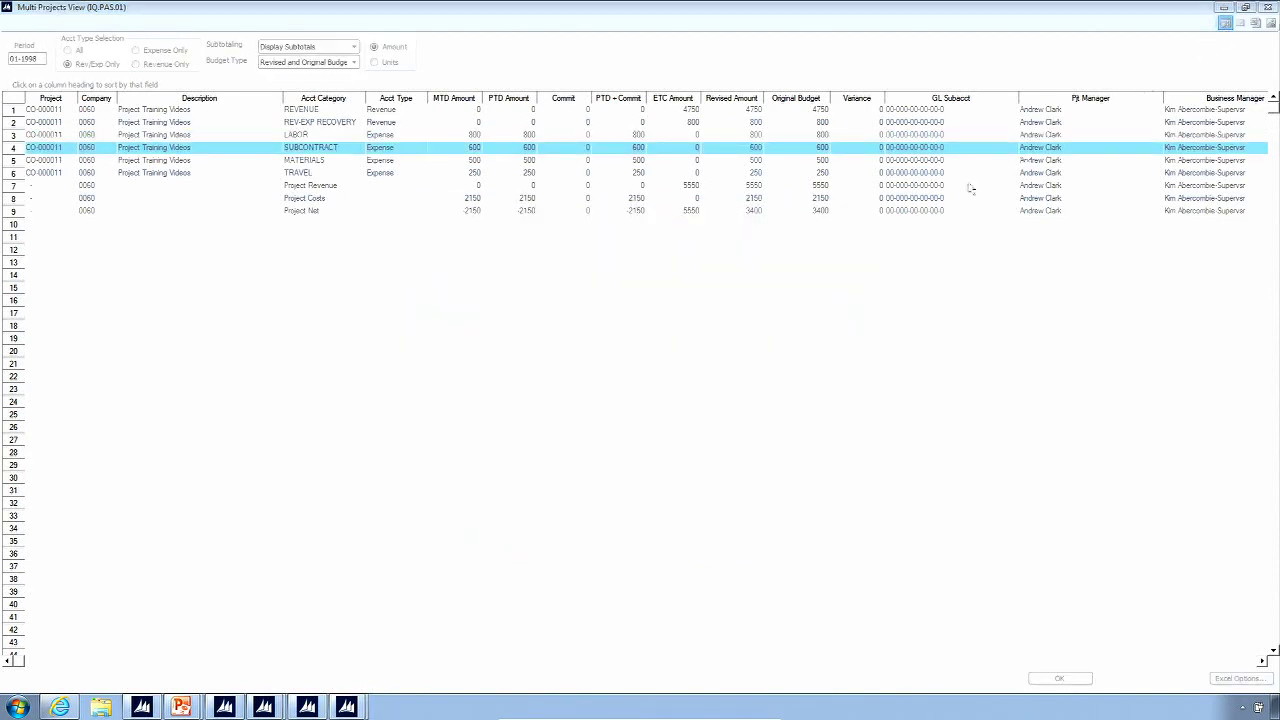
left_click(606, 349)
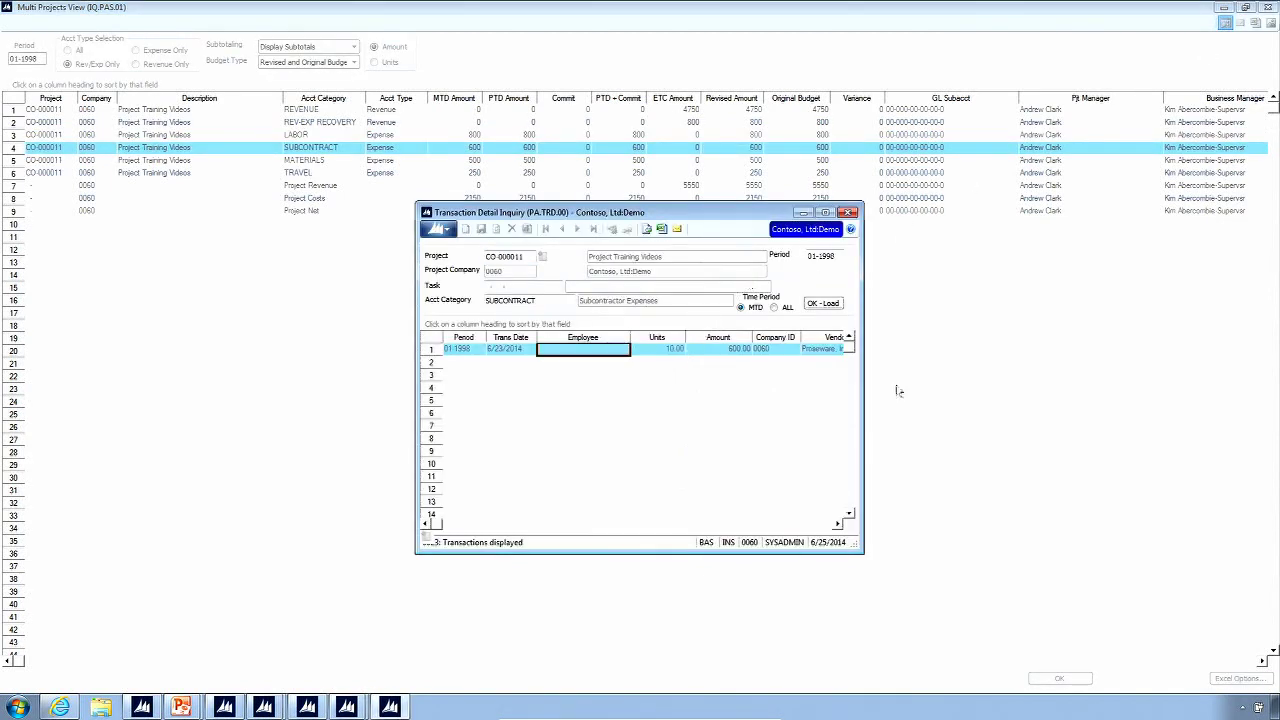
left_click_drag(862, 383, 1069, 371)
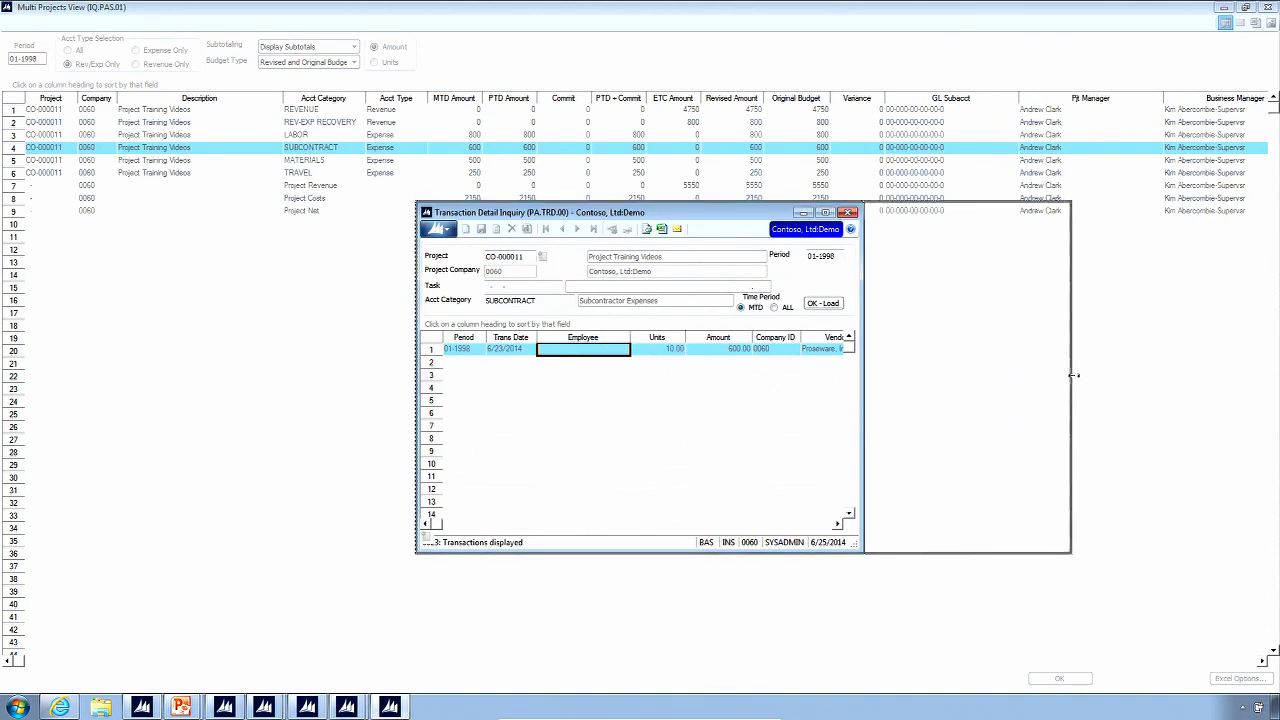
left_click(785, 349)
left_click(866, 352)
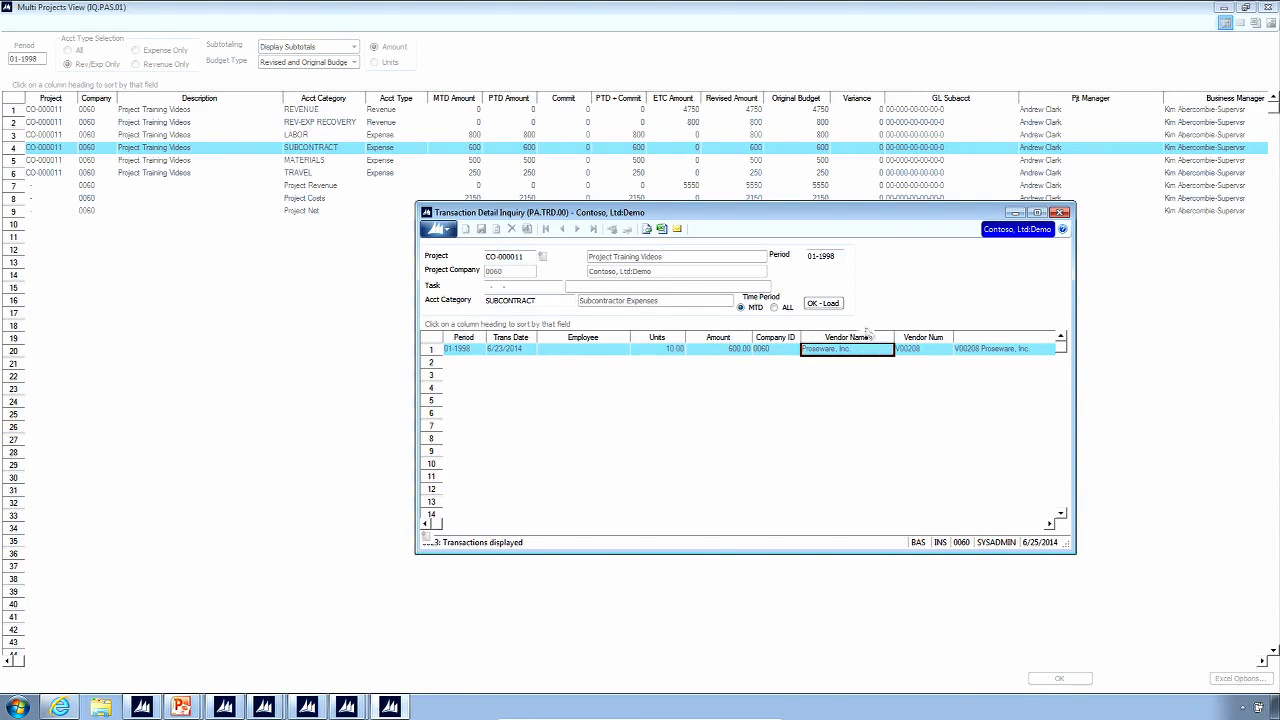
left_click(921, 349)
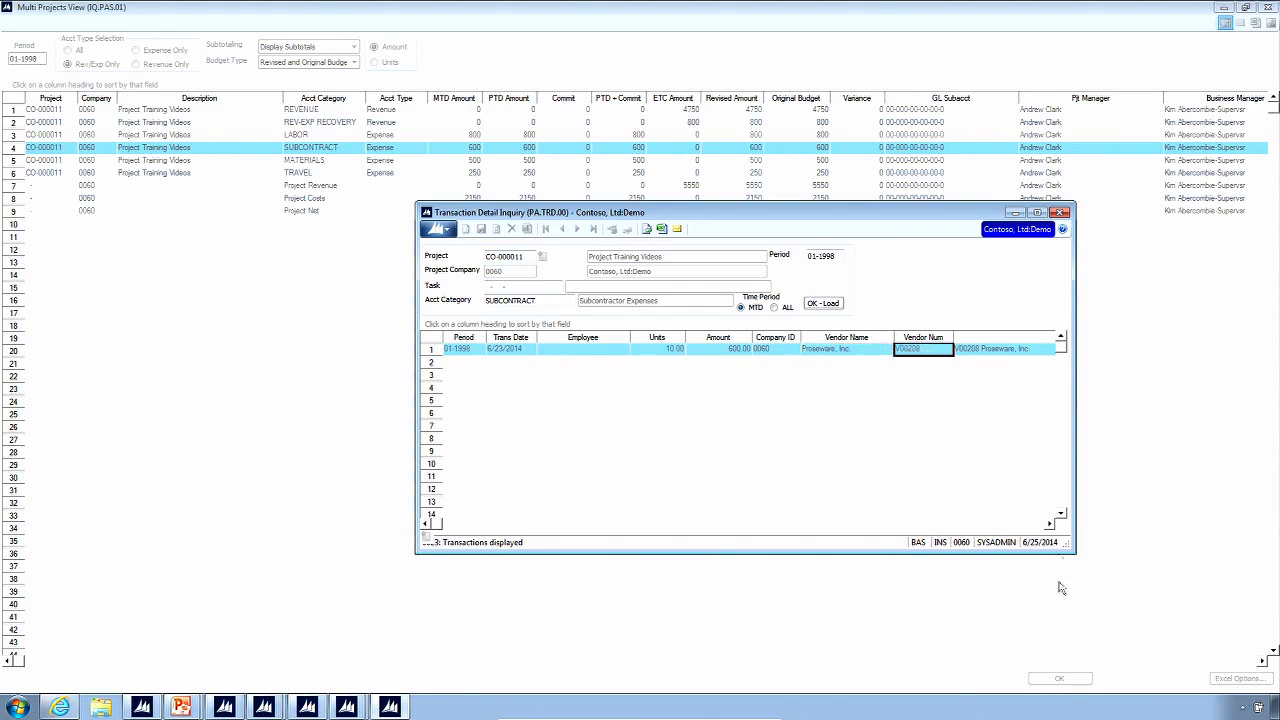
left_click(1049, 524)
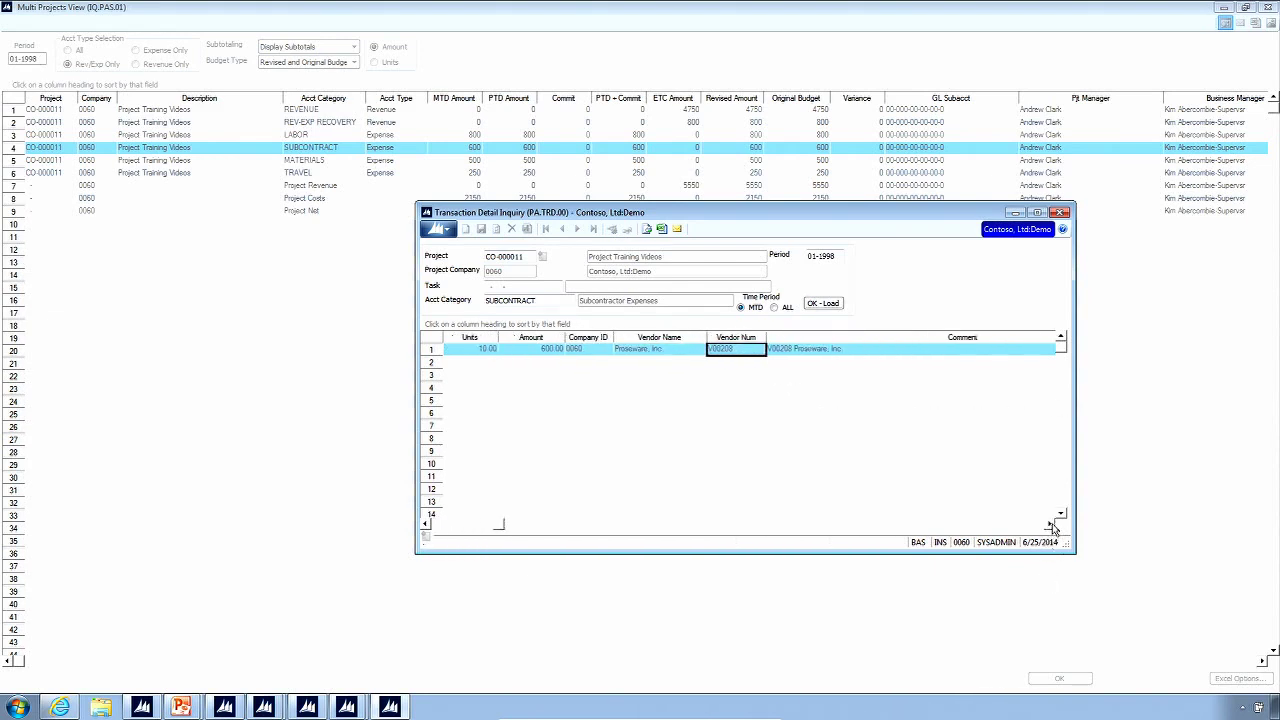
left_click(1061, 212)
Open the transaction detail behind MATERIALS' PTD amount, widen the inquiry to inspect the transaction's amount and vendor name, and close it
left_click(534, 160)
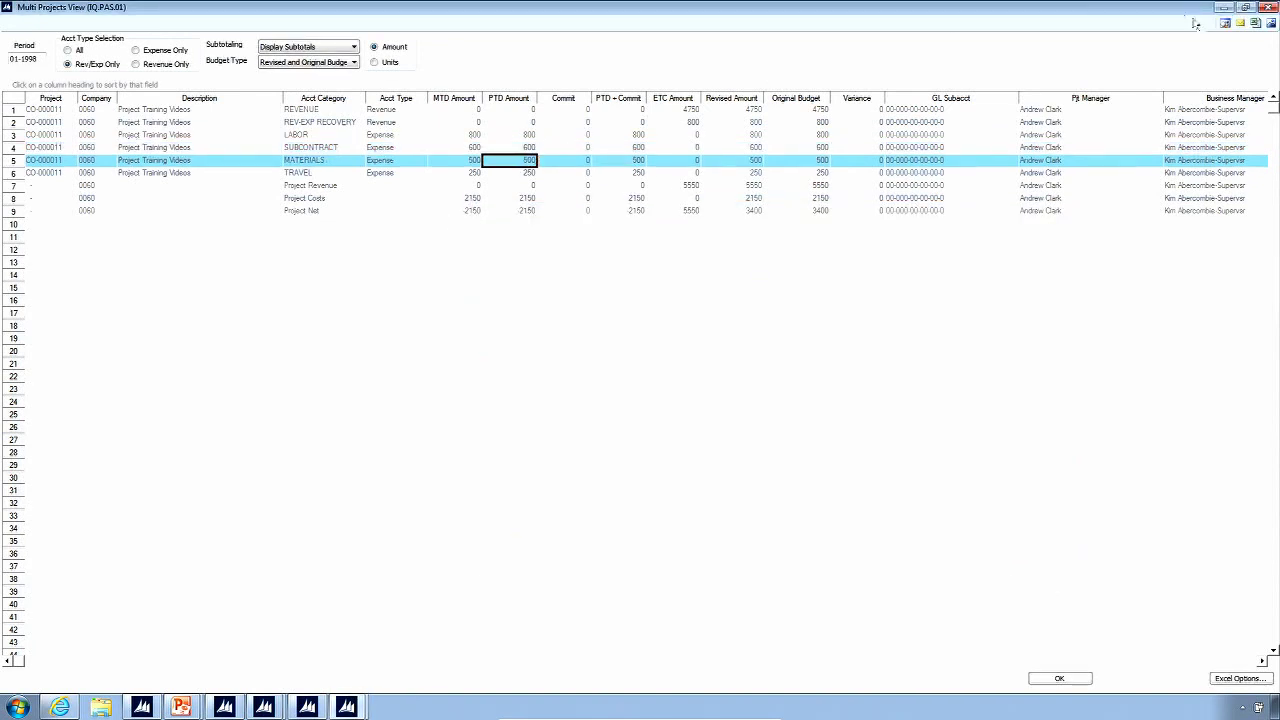
left_click(1224, 24)
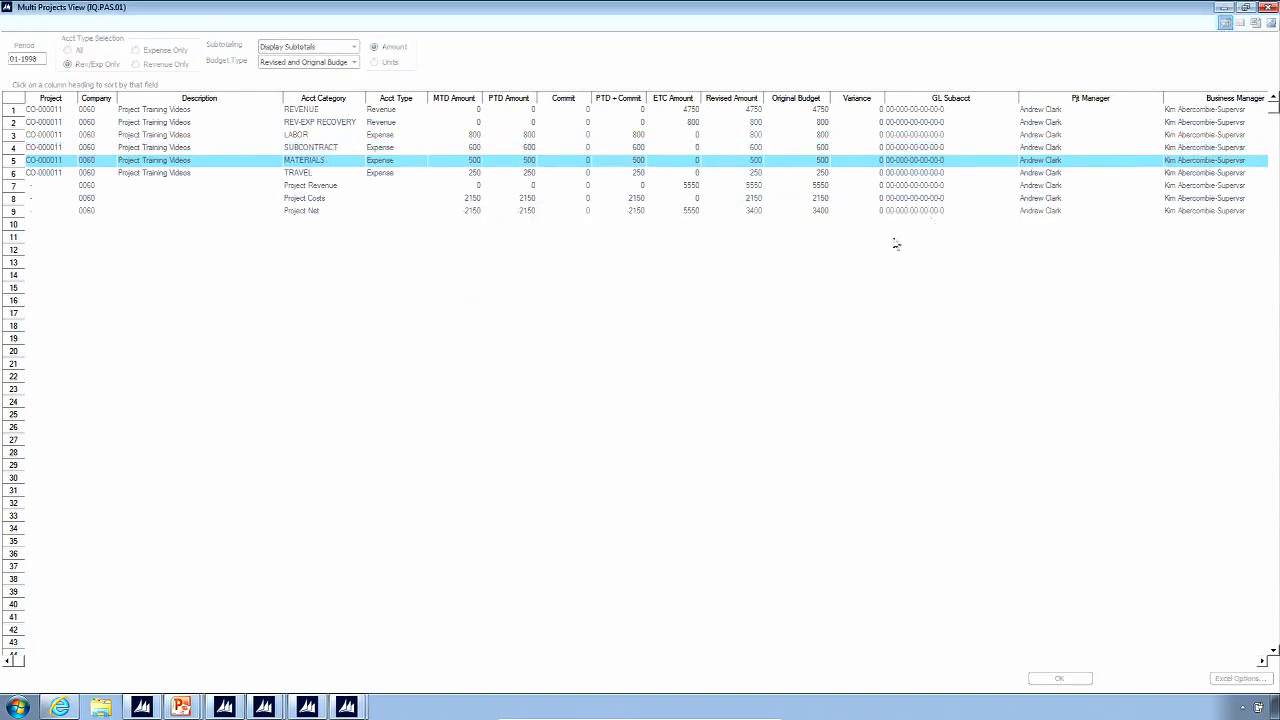
left_click(515, 348)
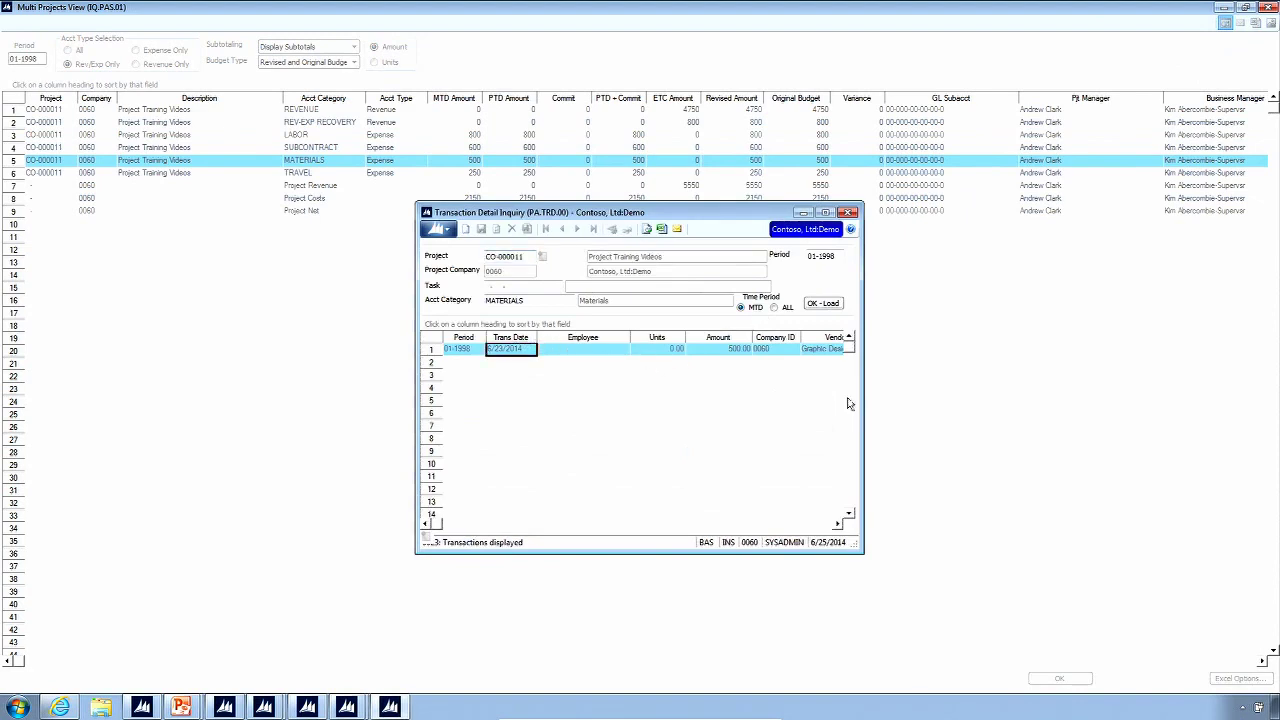
left_click_drag(857, 397, 1138, 390)
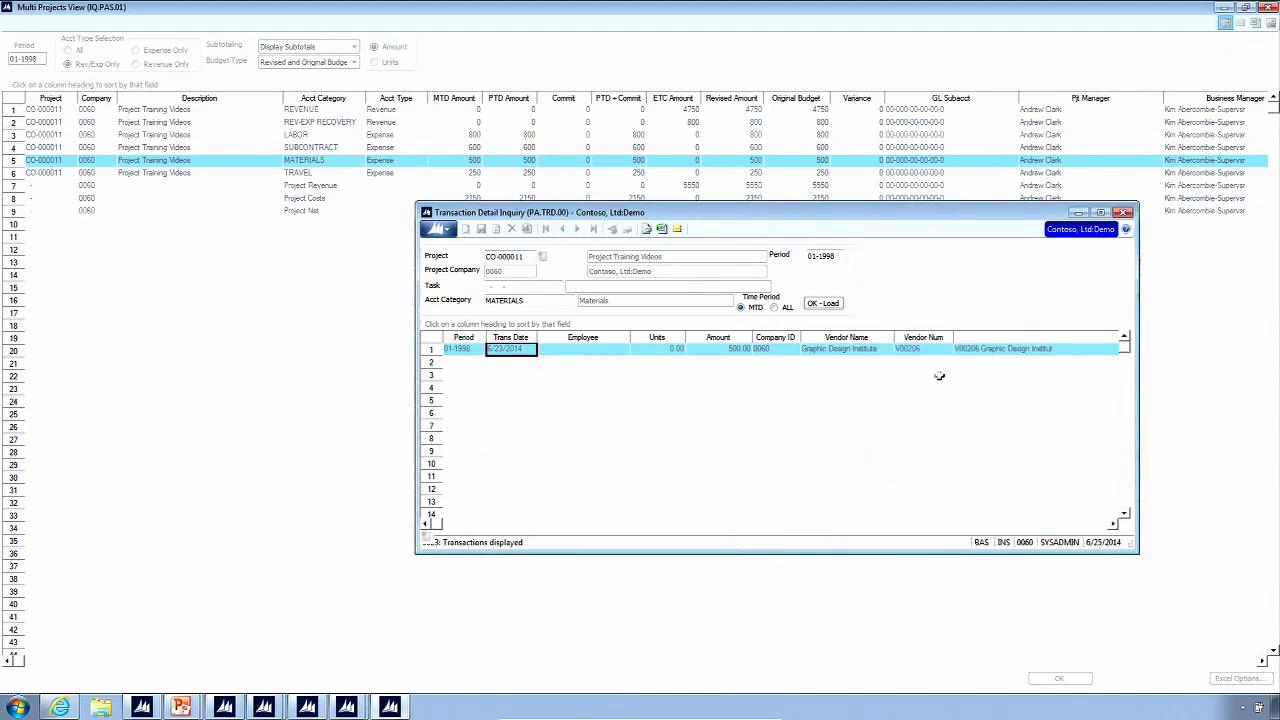
left_click(730, 348)
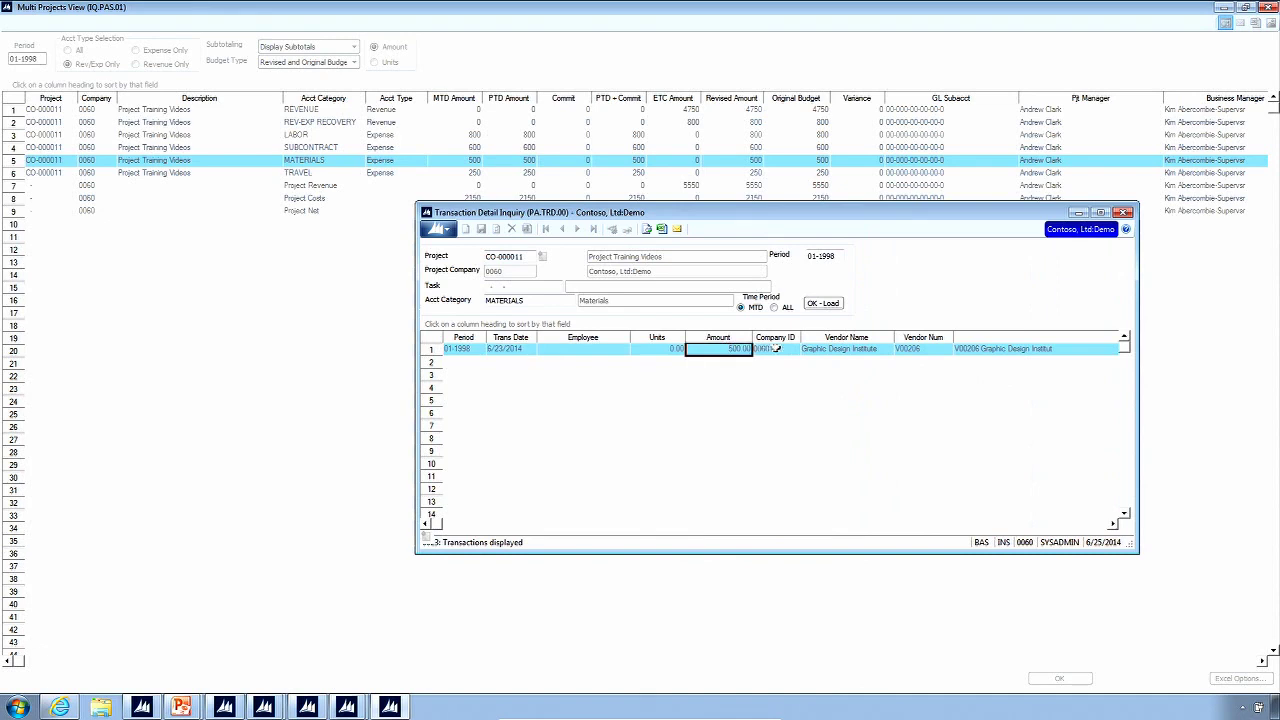
left_click(876, 349)
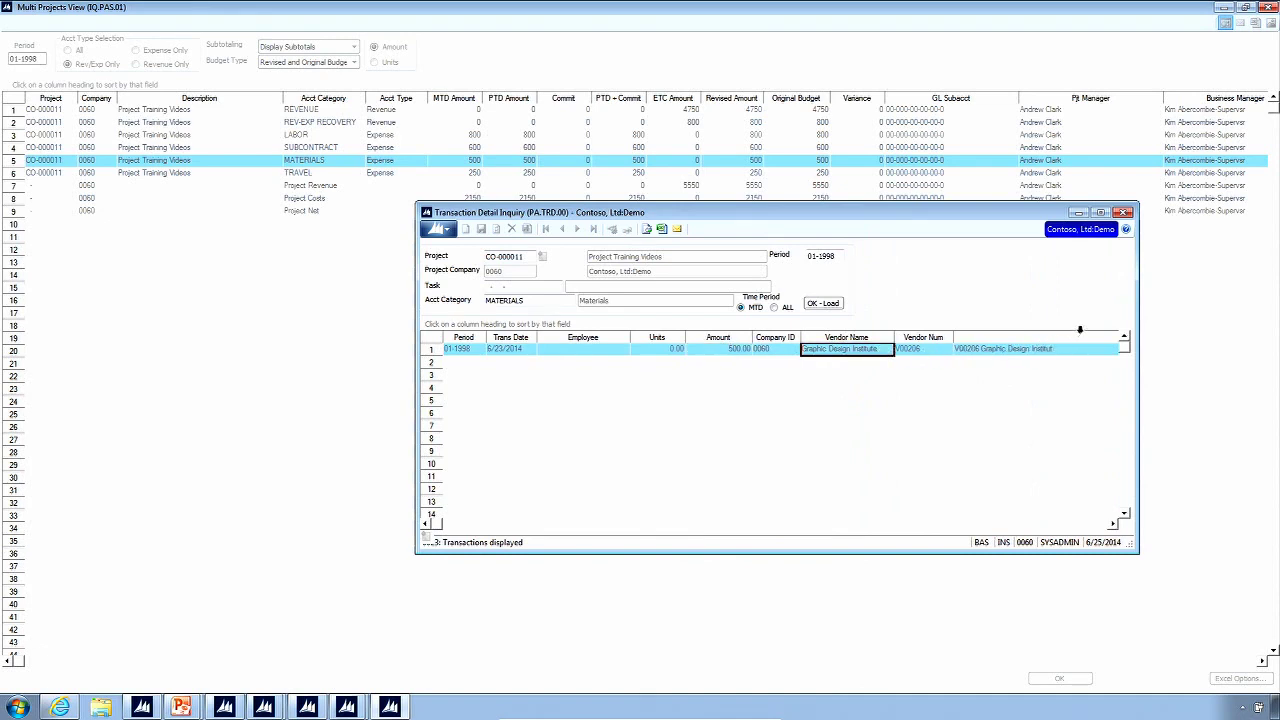
left_click(1124, 213)
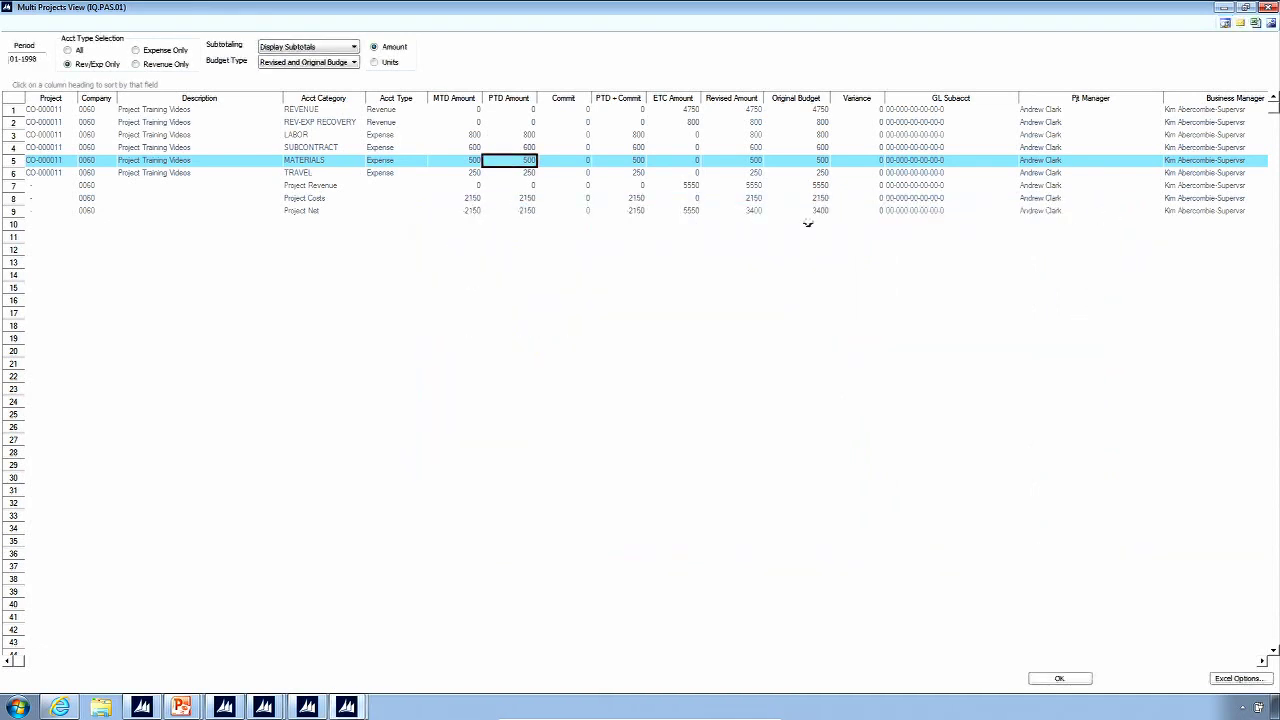
Open the transaction detail for the TRAVEL category, inspect the transaction's employee, units and amount, and close the inquiry
left_click(310, 175)
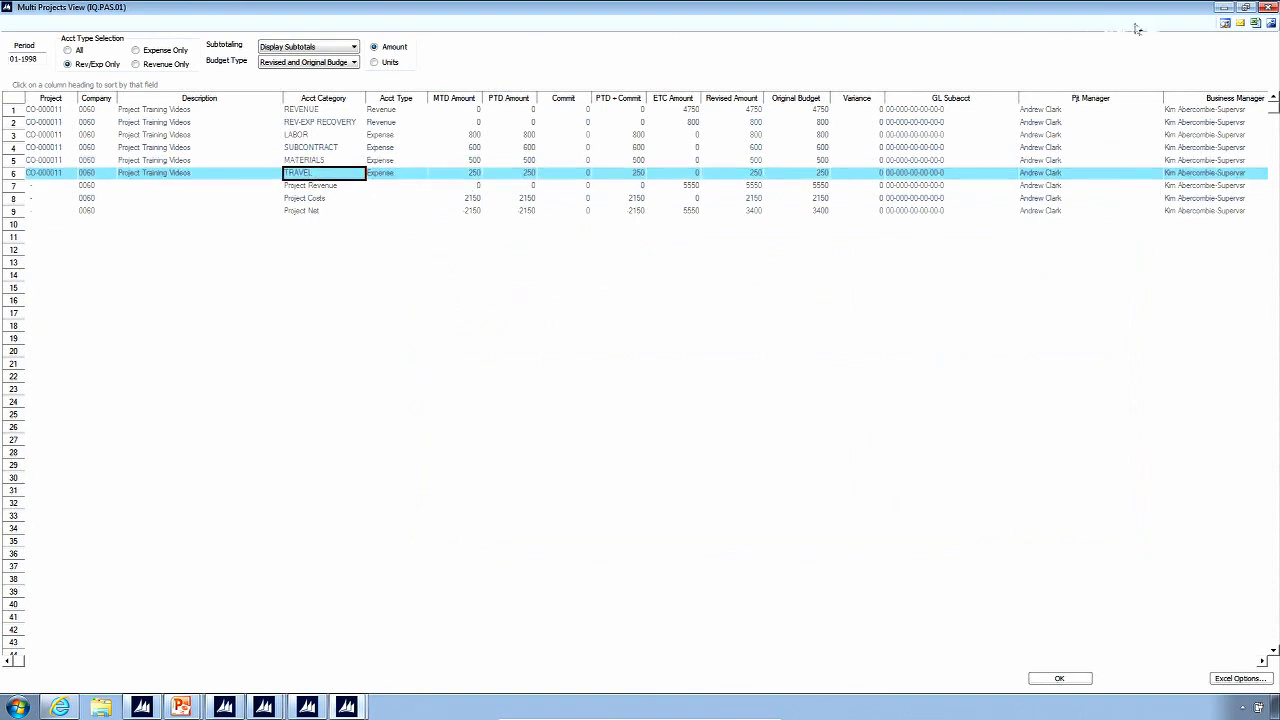
left_click(1224, 23)
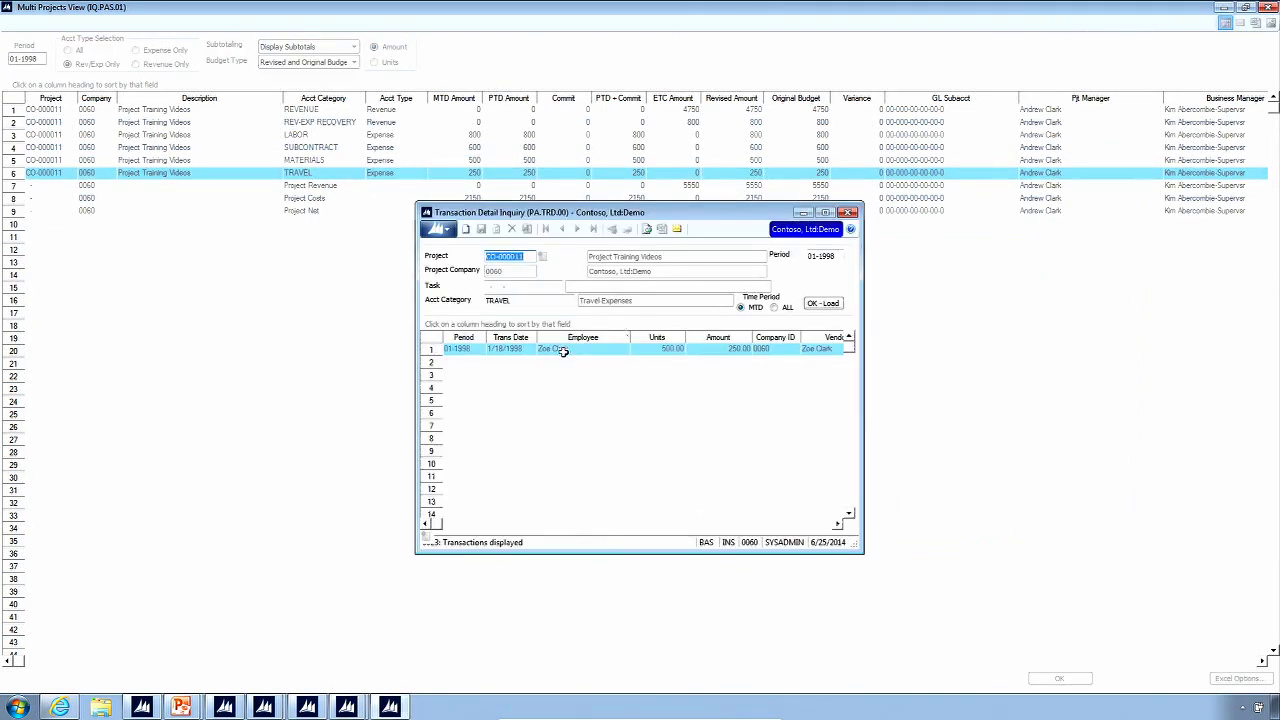
left_click(563, 350)
left_click(669, 348)
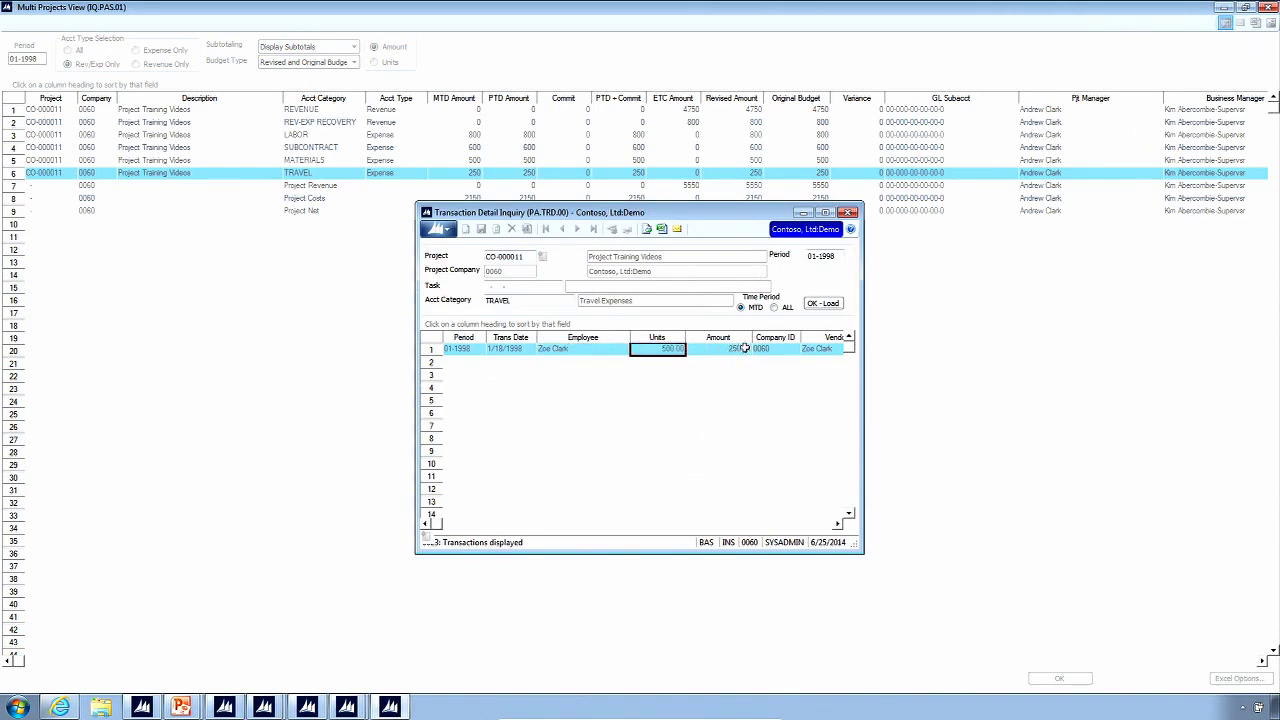
left_click(743, 351)
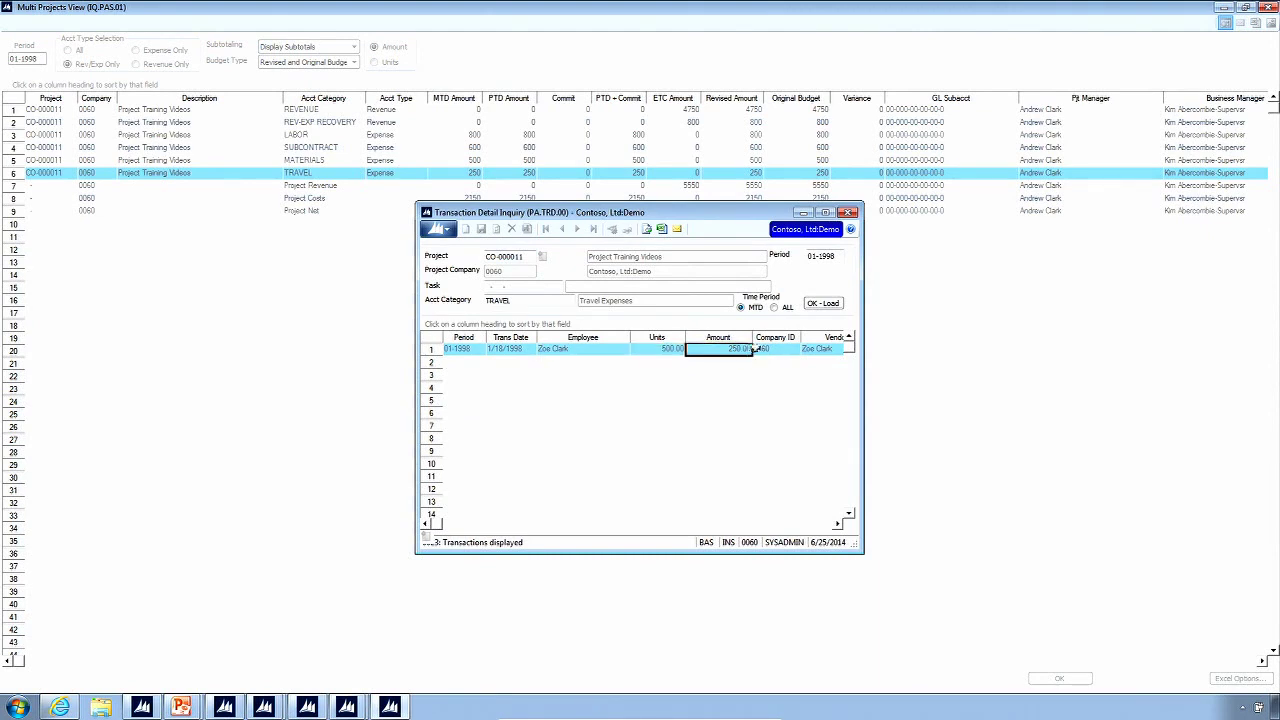
left_click(848, 213)
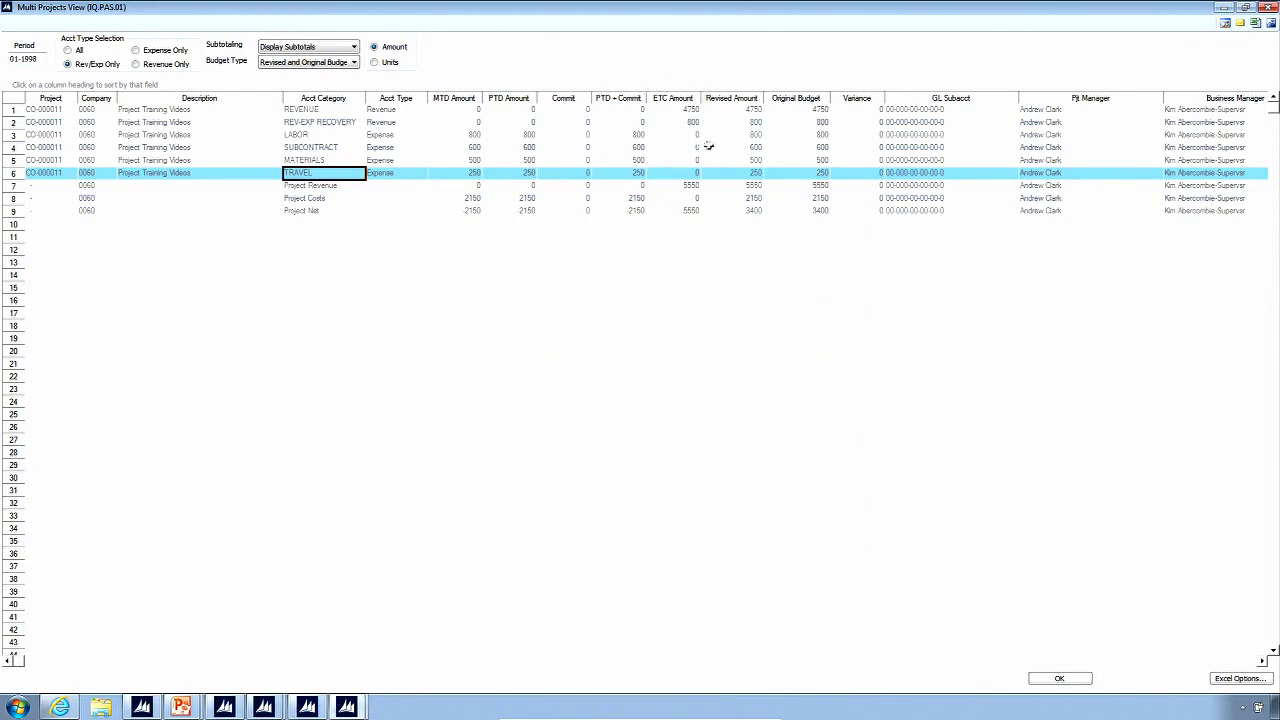
Open the Allocation Processor from the Allocator module, minimize the Project Maintenance window and move the processor window clear of it
left_click(142, 707)
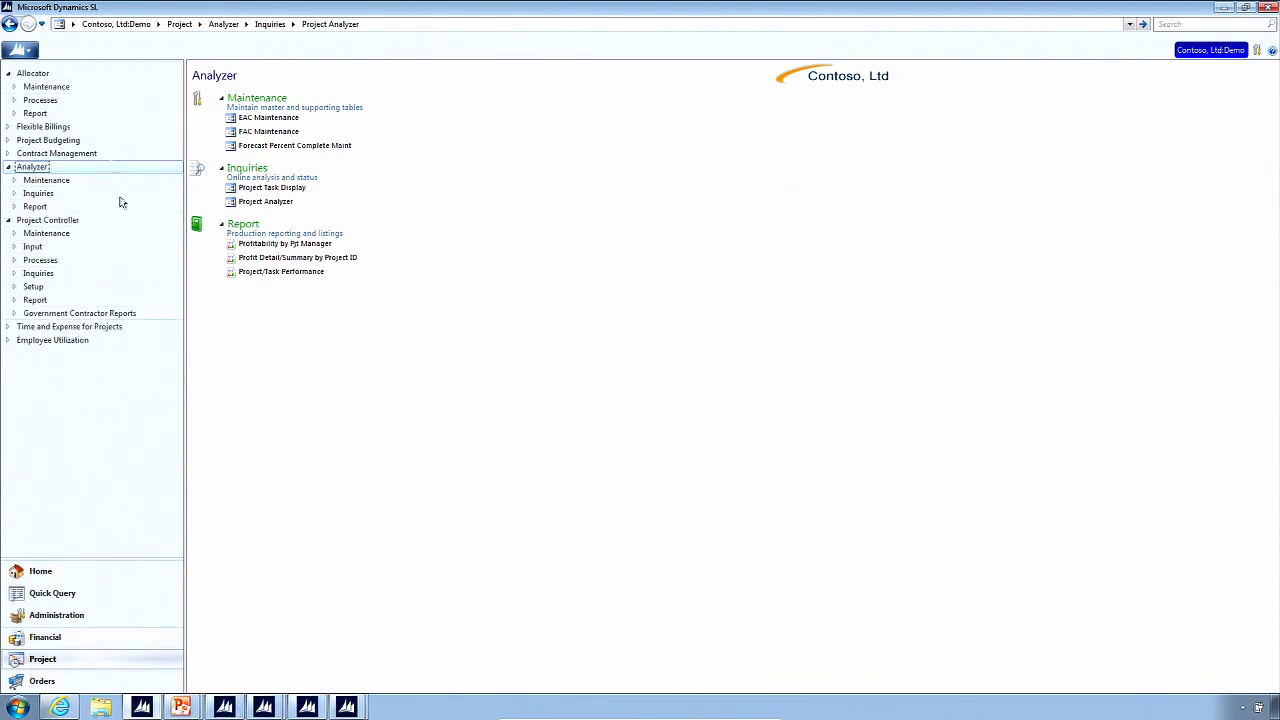
left_click(40, 74)
left_click(246, 201)
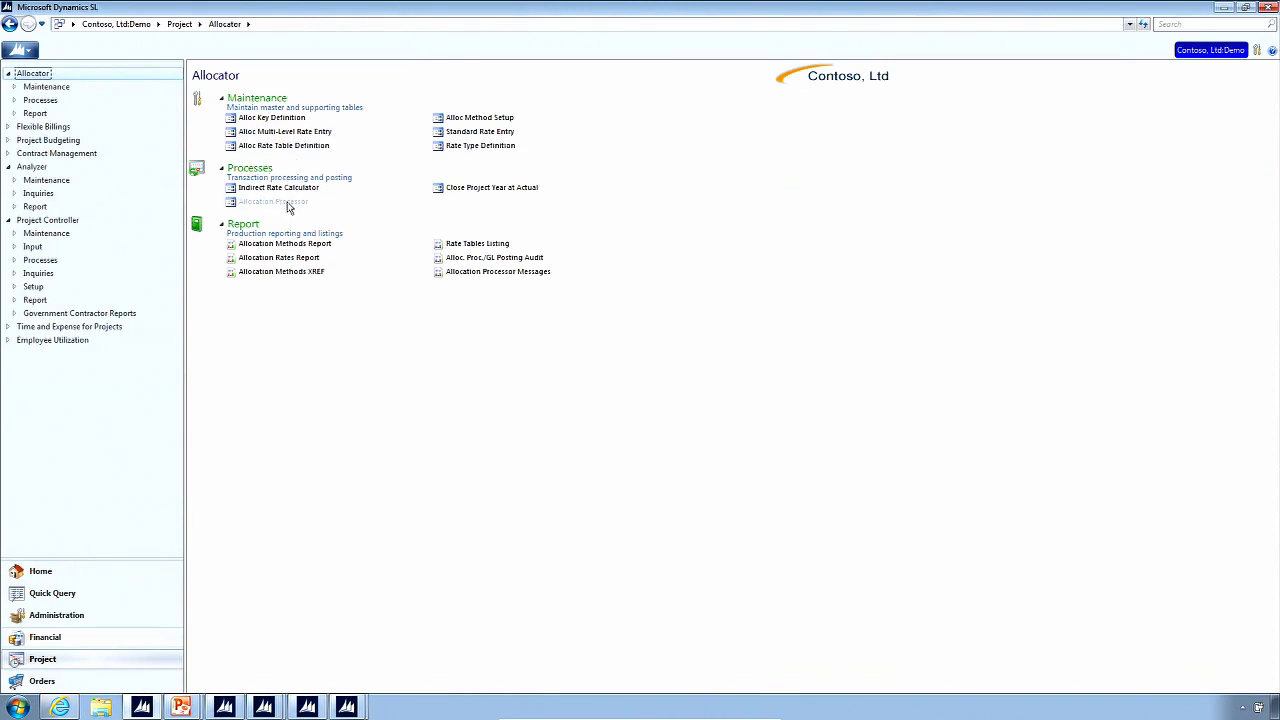
mouse_move(346, 706)
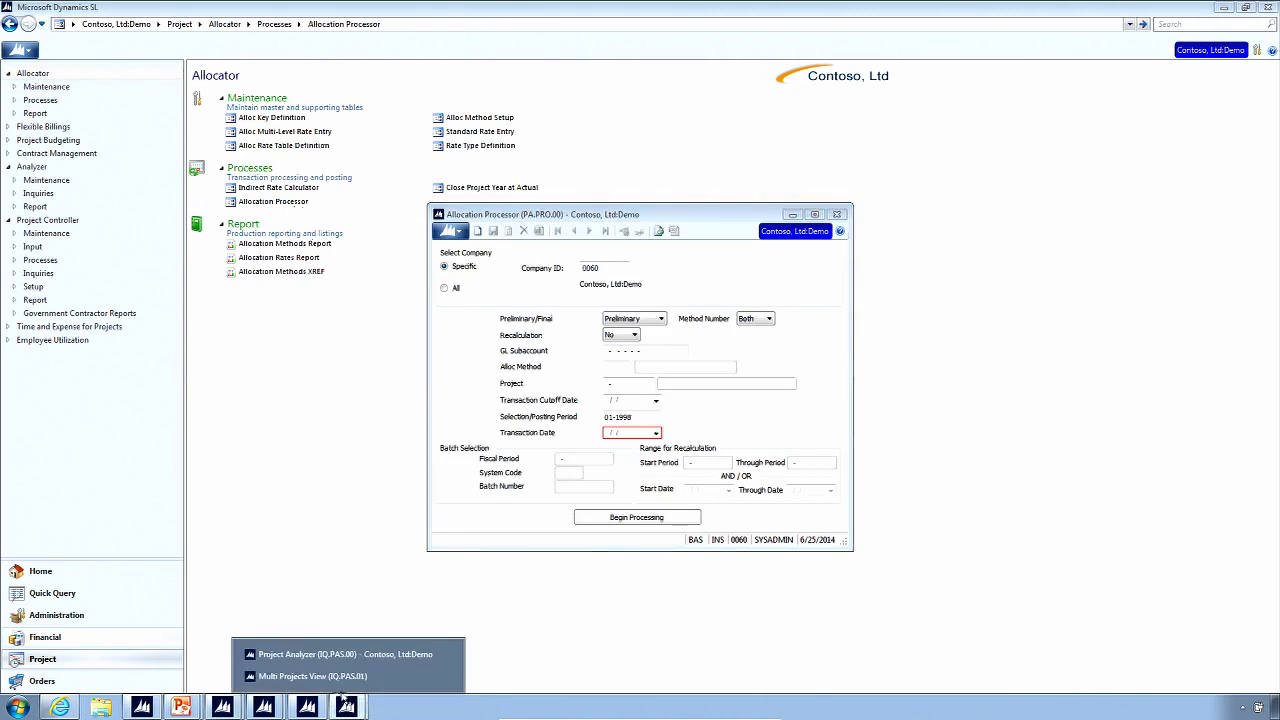
left_click(307, 706)
mouse_move(266, 706)
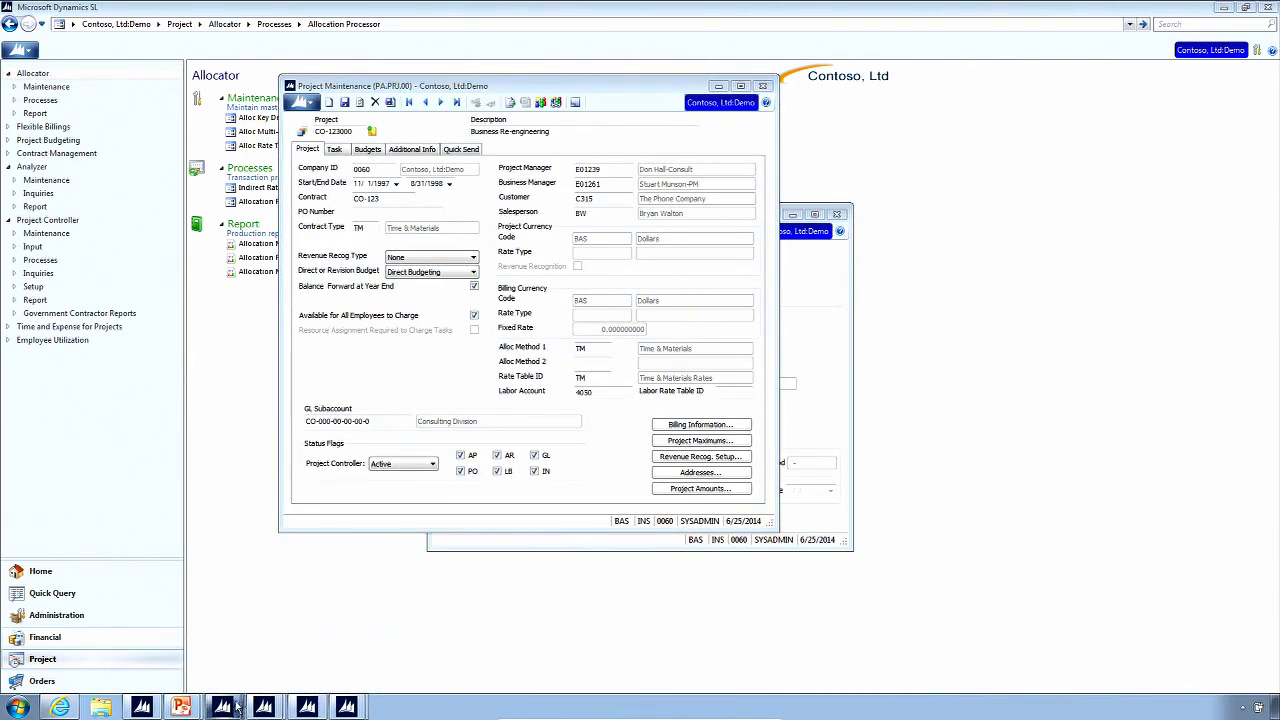
left_click(245, 680)
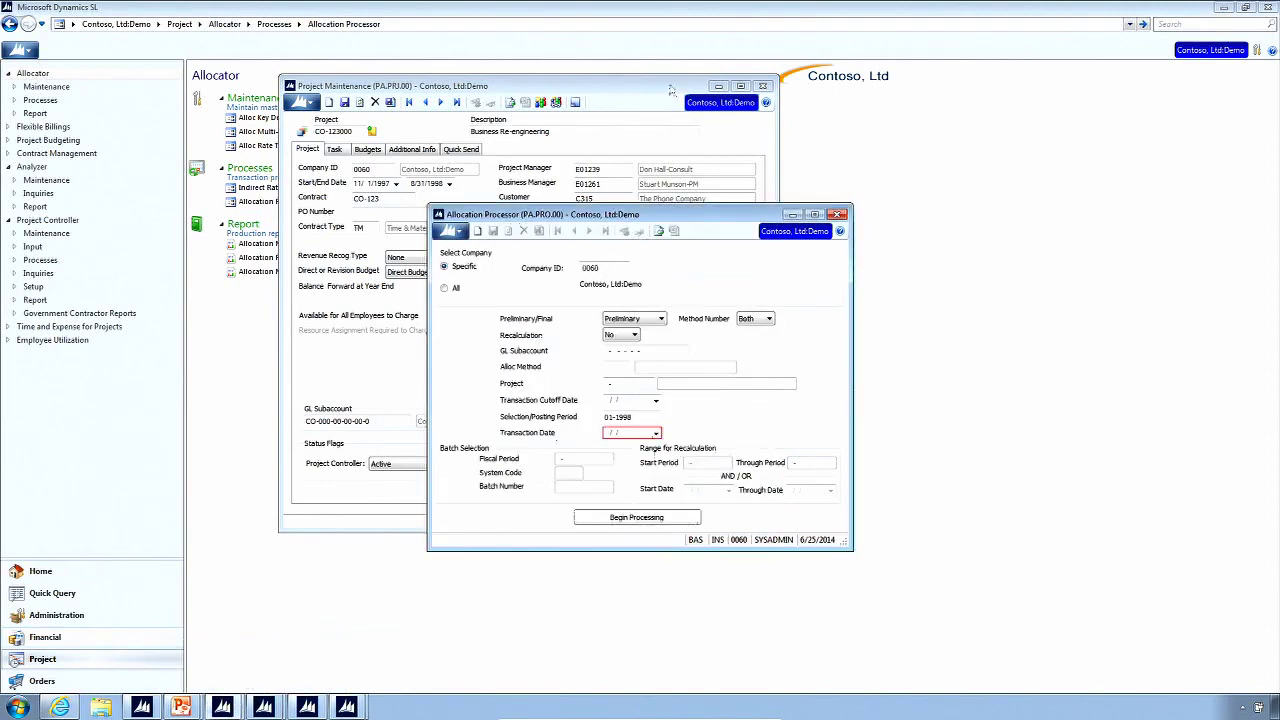
left_click(718, 86)
left_click_drag(685, 219, 557, 159)
Review the Preliminary/Final and Recalculation choices of the Allocation Processor, keeping Preliminary and No
left_click(522, 287)
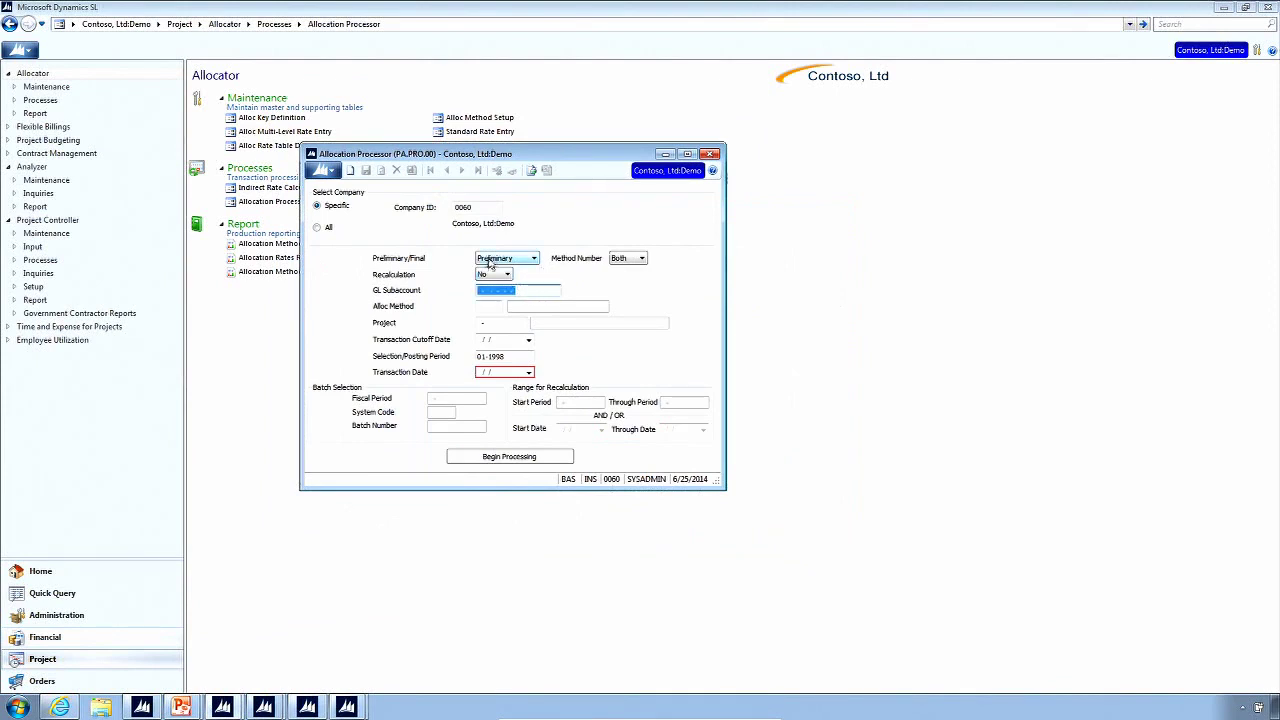
left_click(532, 262)
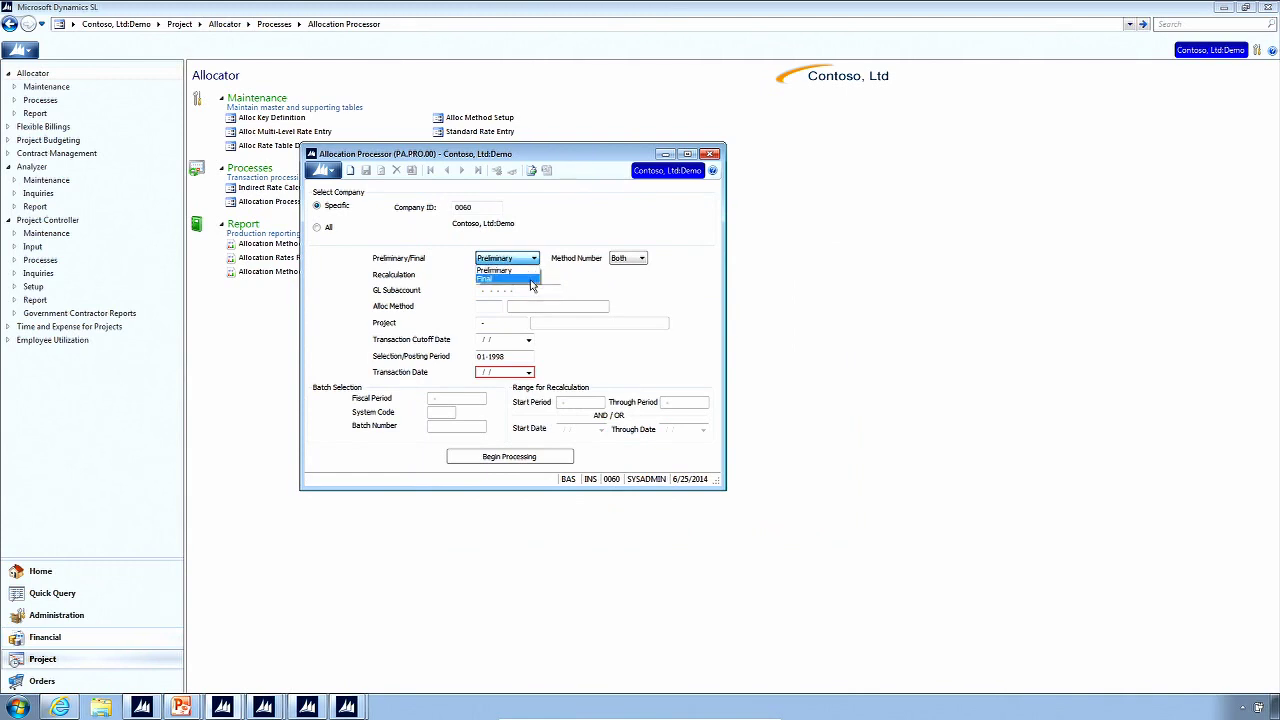
left_click(532, 272)
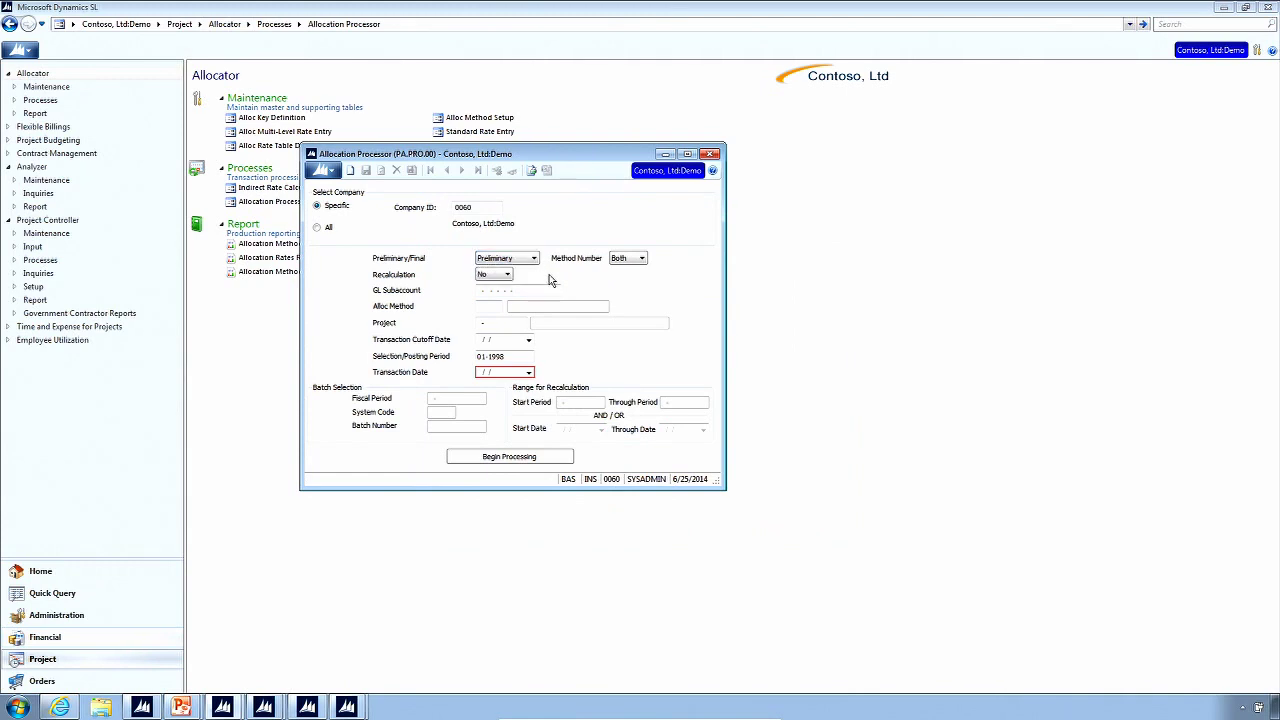
left_click(505, 277)
left_click(512, 290)
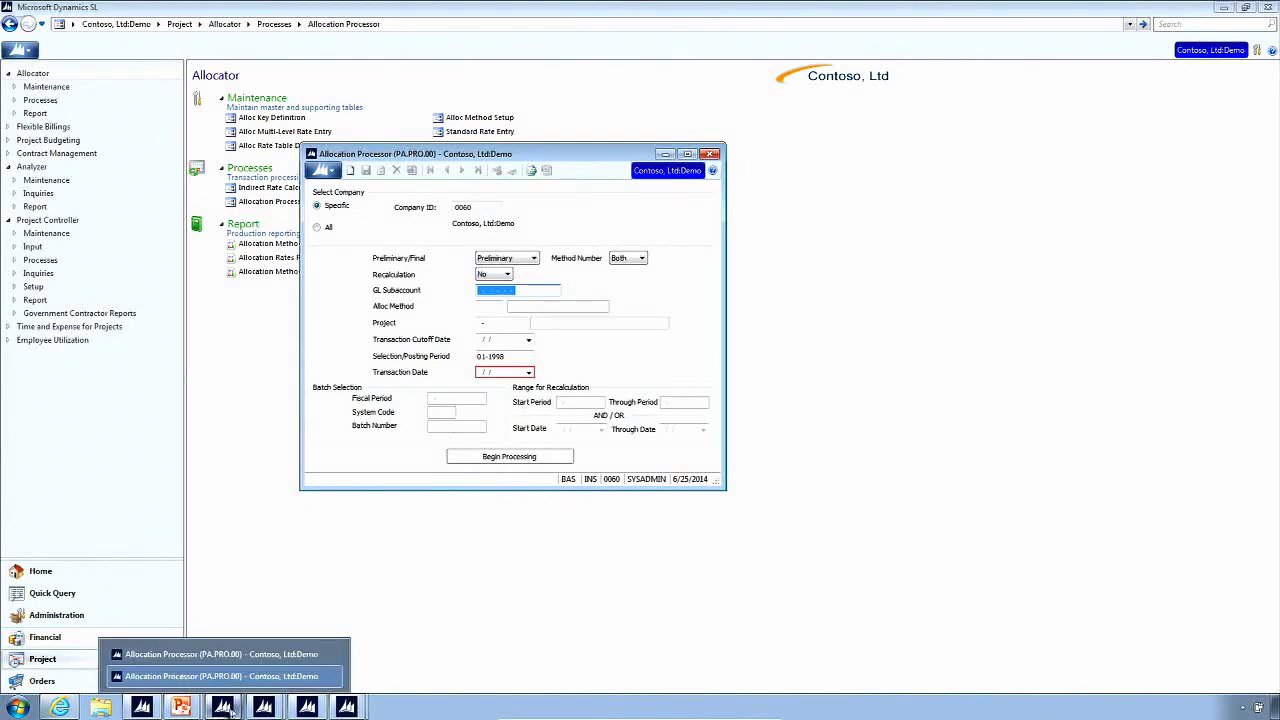
Look up project CO-000011, Project Training Videos, and select it as the project to allocate
left_click(496, 323)
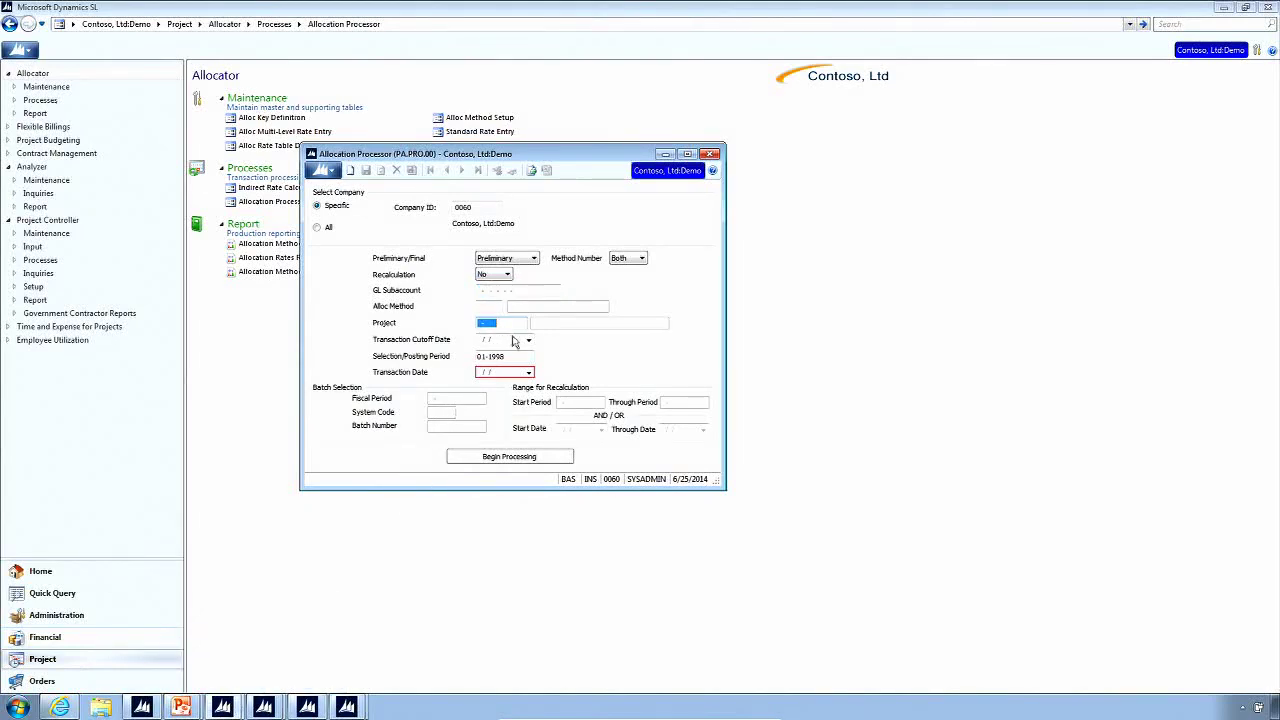
key("F3")
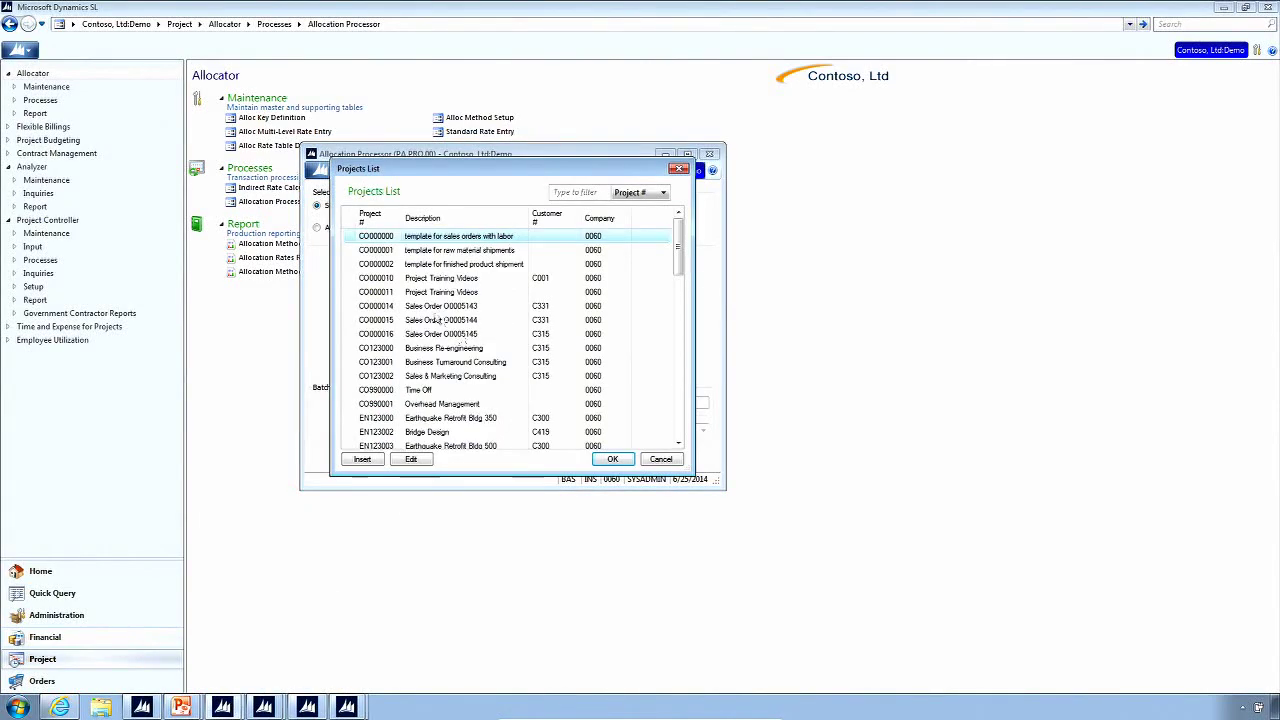
double_click(393, 292)
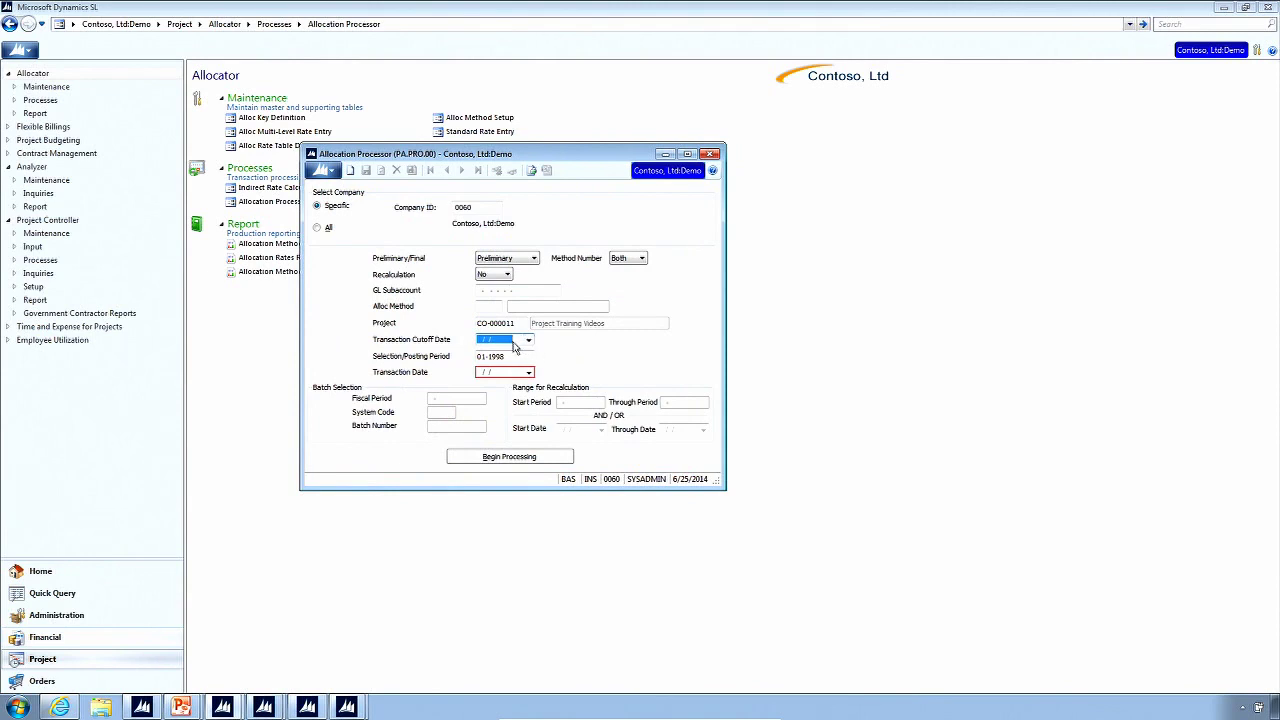
Set the transaction cutoff date to 6/25/2014 and the transaction date to 1/31/1998, and begin the preliminary allocation processing
left_click(529, 372)
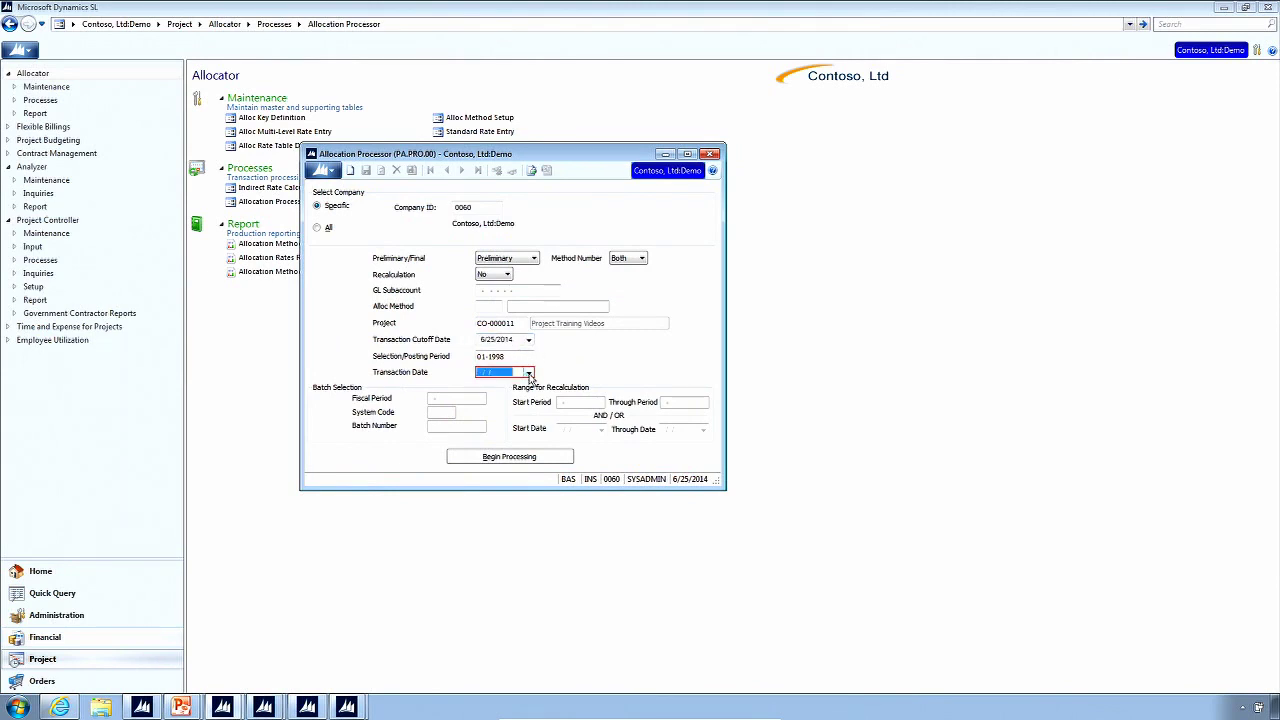
left_click(527, 373)
type("6/25/2014")
type("31")
type("1998")
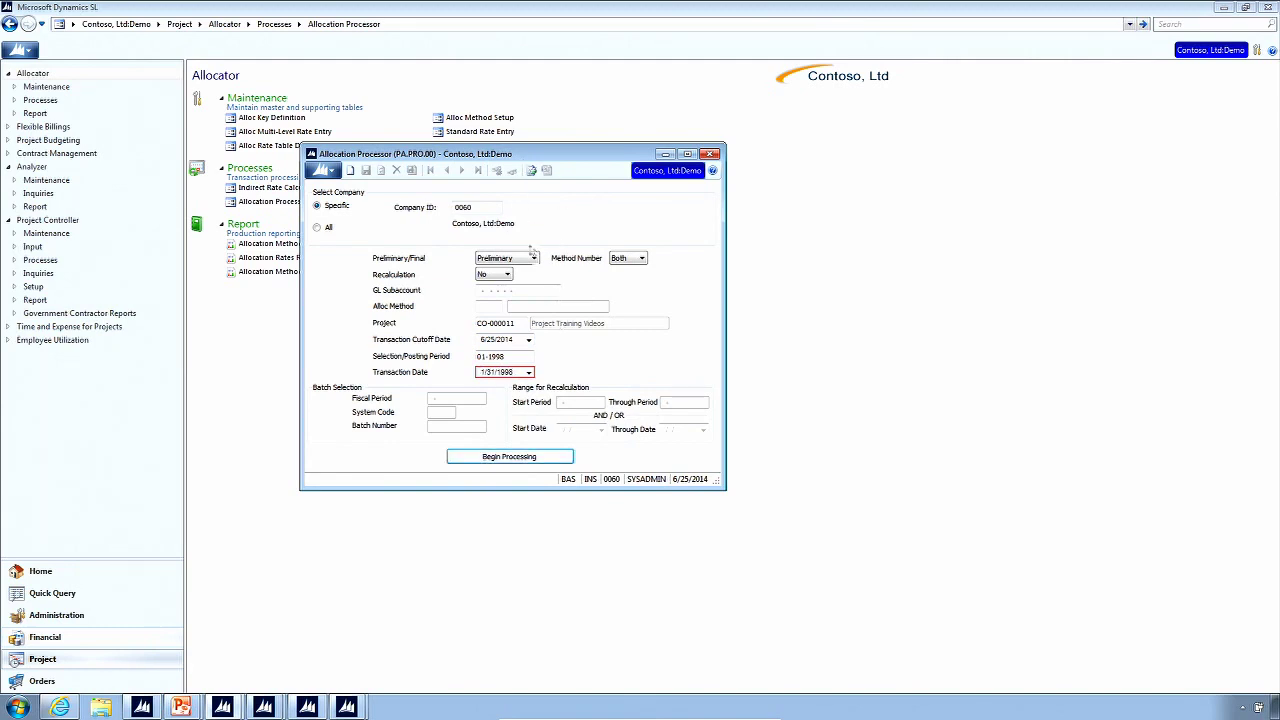
left_click(516, 457)
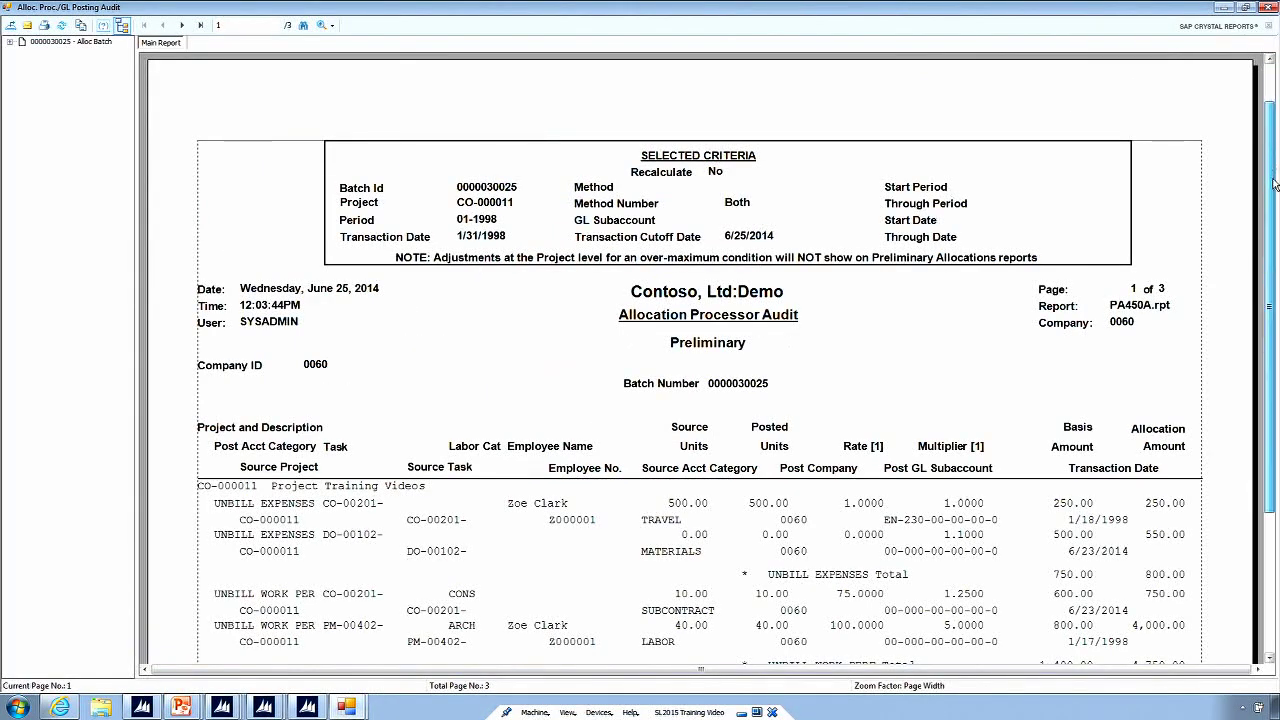
Review the TRAVEL, MATERIALS, SUBCONTRACT and LABOR allocation lines and the UNBILL WORK PERF total in the preliminary Allocation Processor Audit report
scroll(1277, 200, "down", 1)
left_click_drag(1267, 254, 1268, 314)
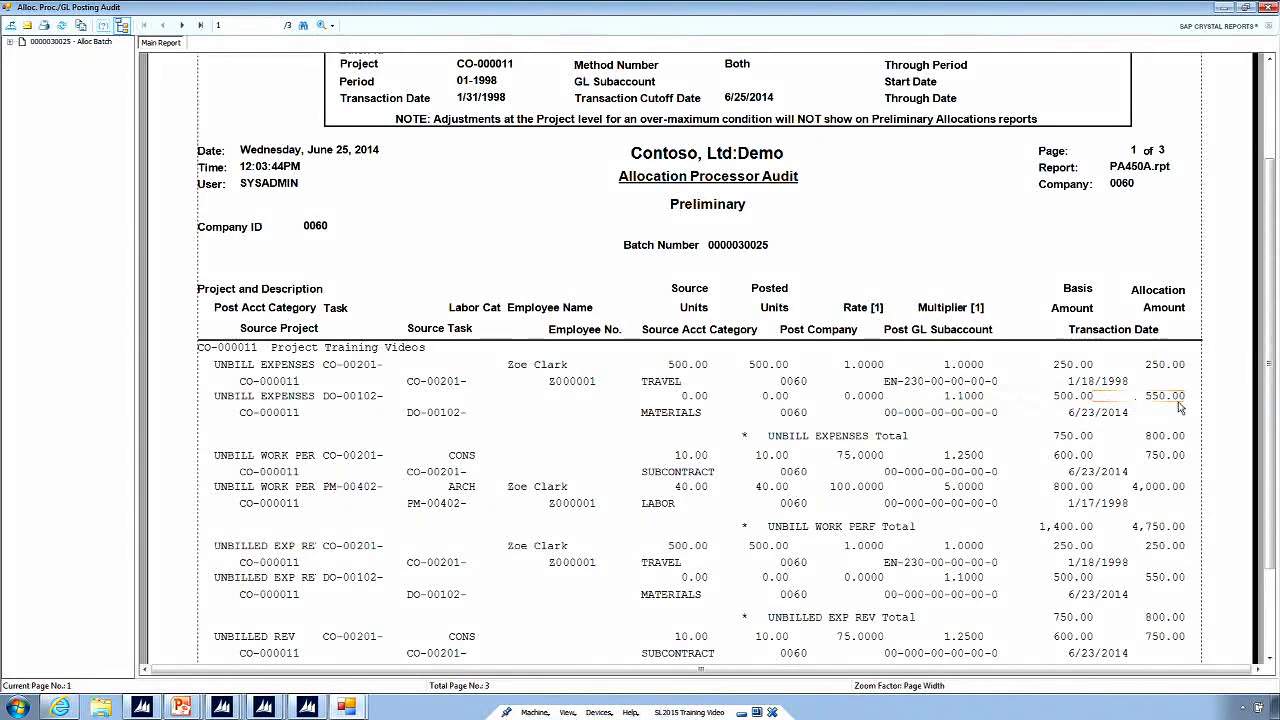
left_click_drag(1268, 421, 1269, 471)
left_click(769, 452)
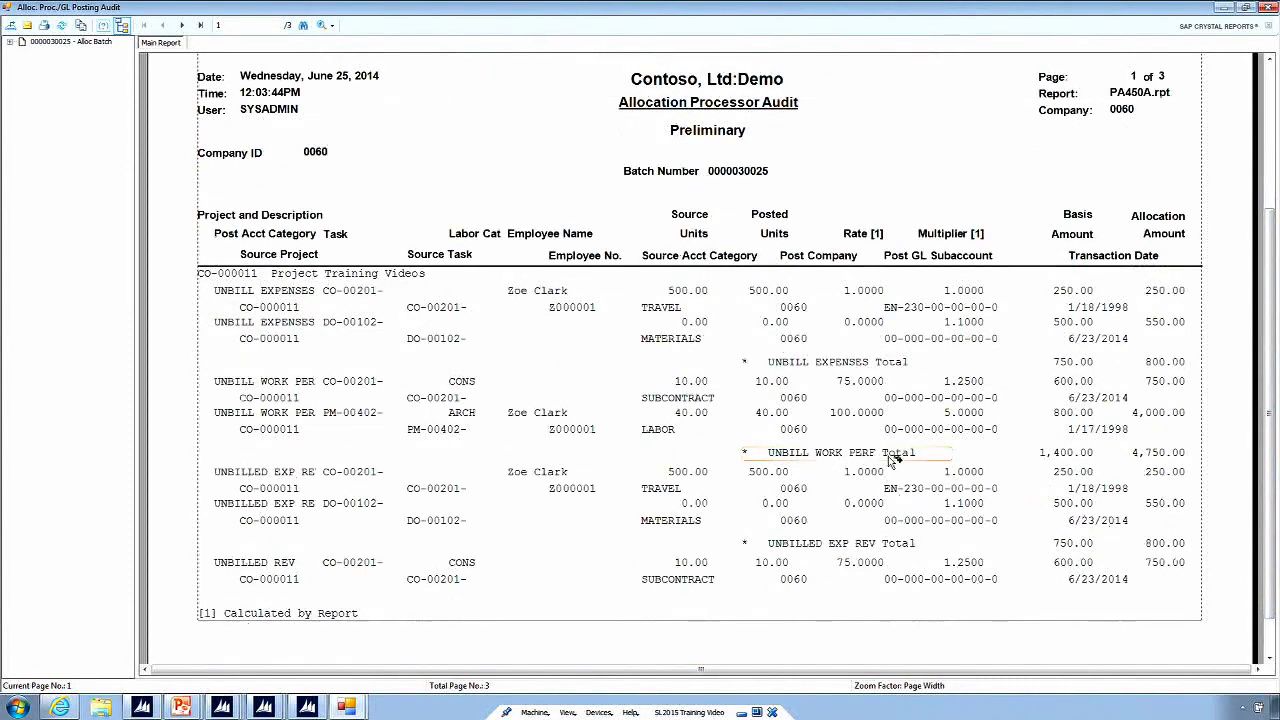
Examine the units, rates and allocation amounts of the SUBCONTRACT and LABOR lines under UNBILL WORK PERF, plus the UNBILL EXPENSES total
left_click(672, 385)
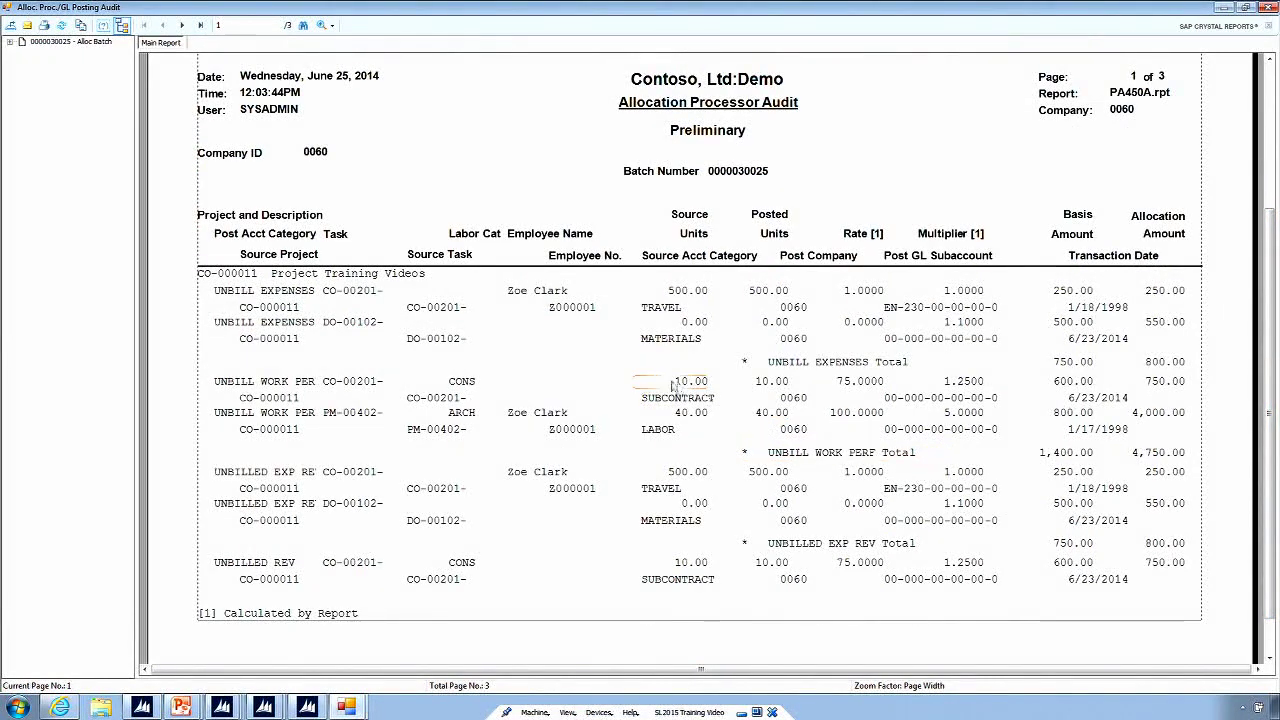
left_click(774, 390)
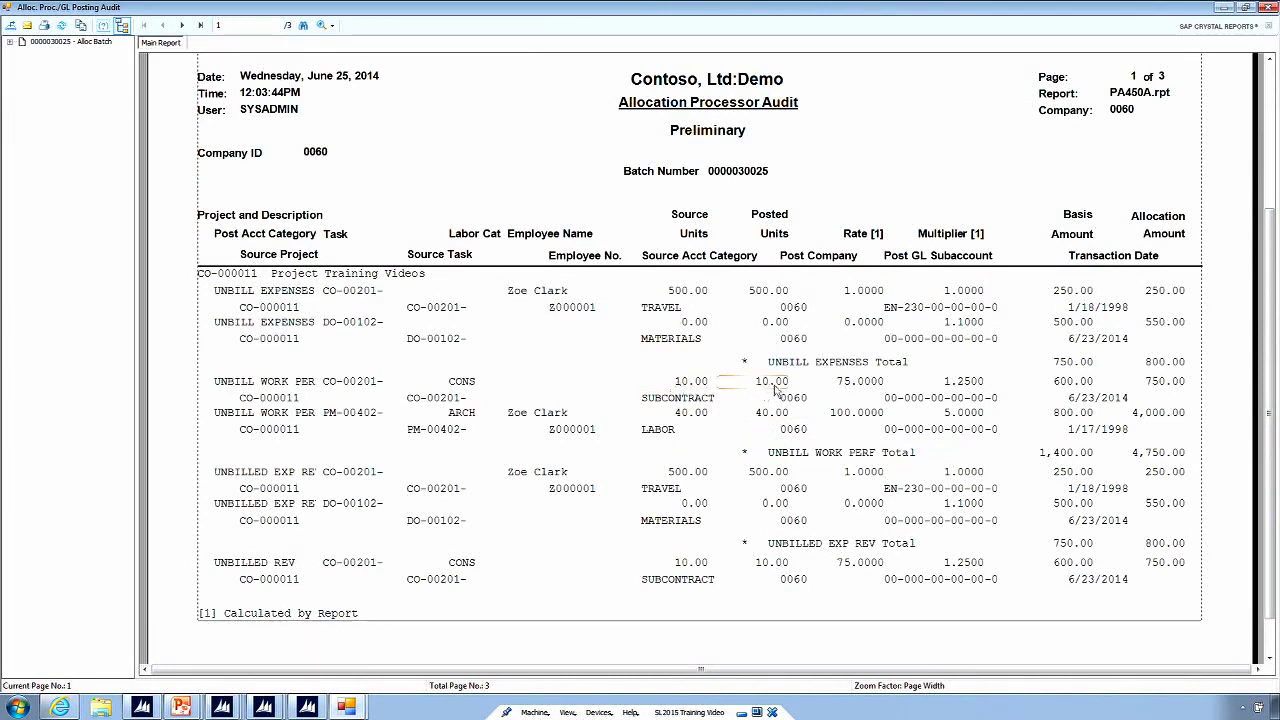
left_click(872, 386)
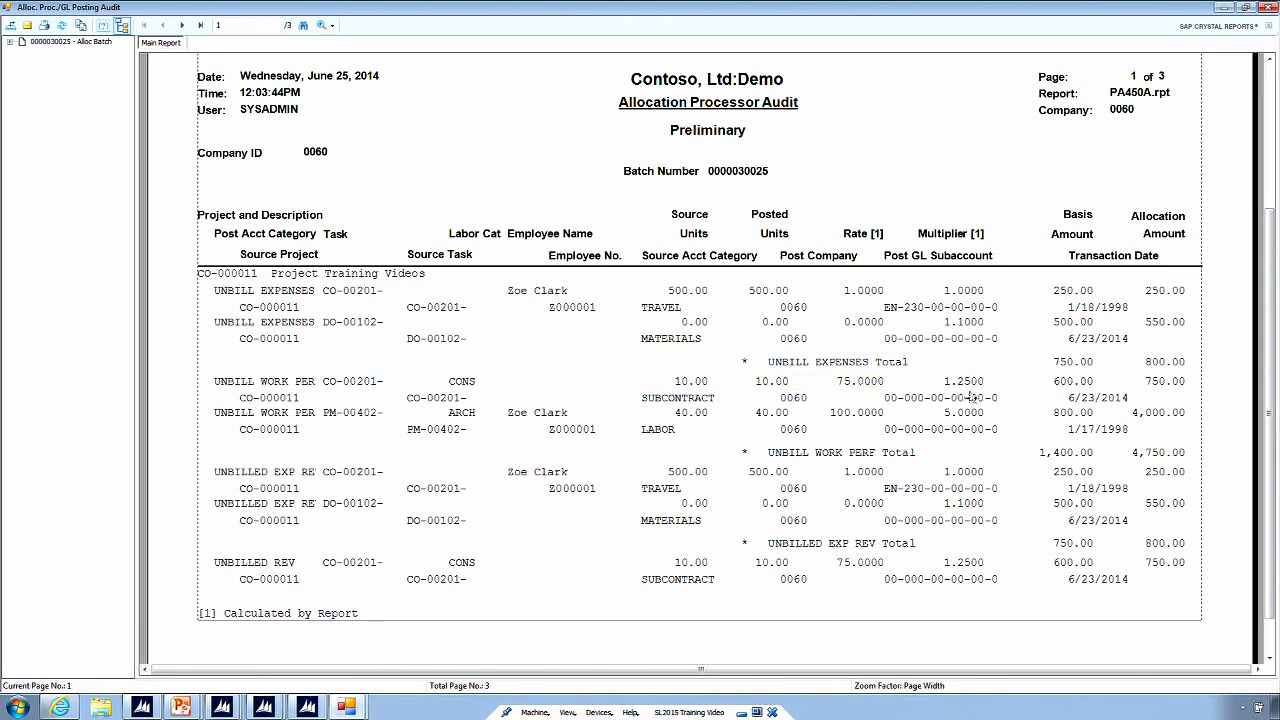
left_click(1172, 363)
left_click(757, 420)
left_click(846, 420)
left_click(1172, 418)
left_click(1224, 415)
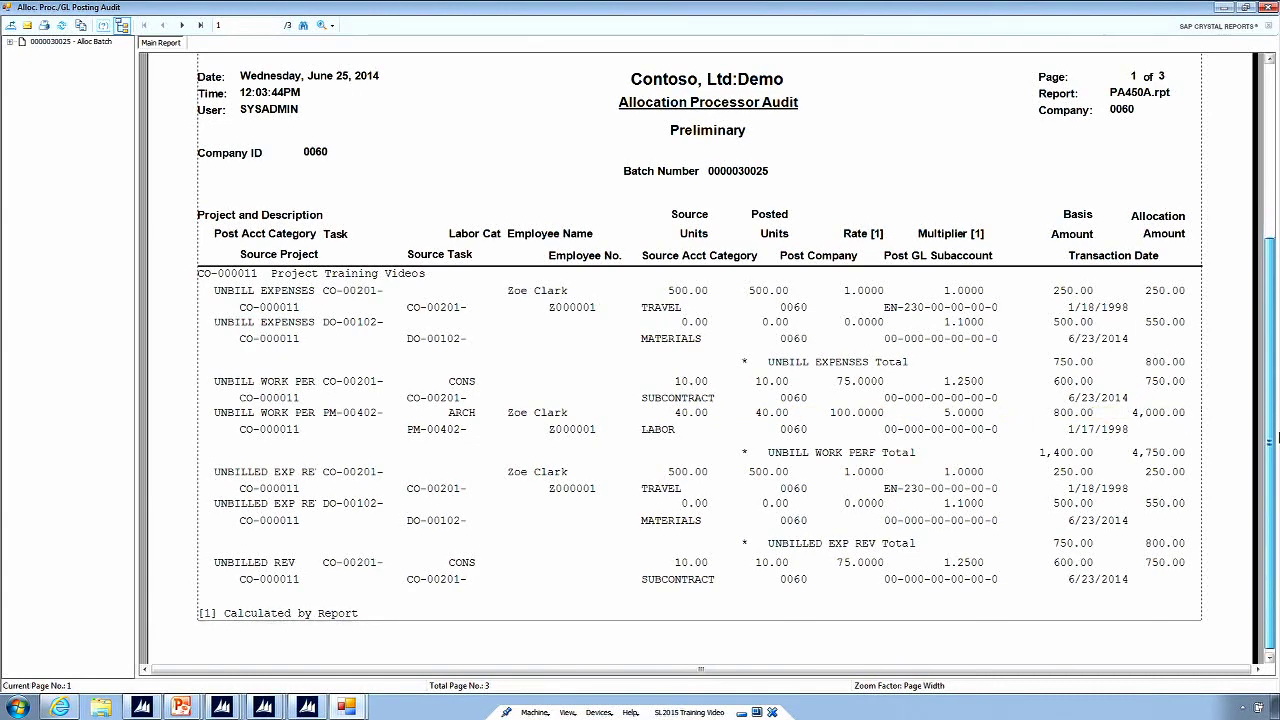
scroll(1270, 444, "down", 1)
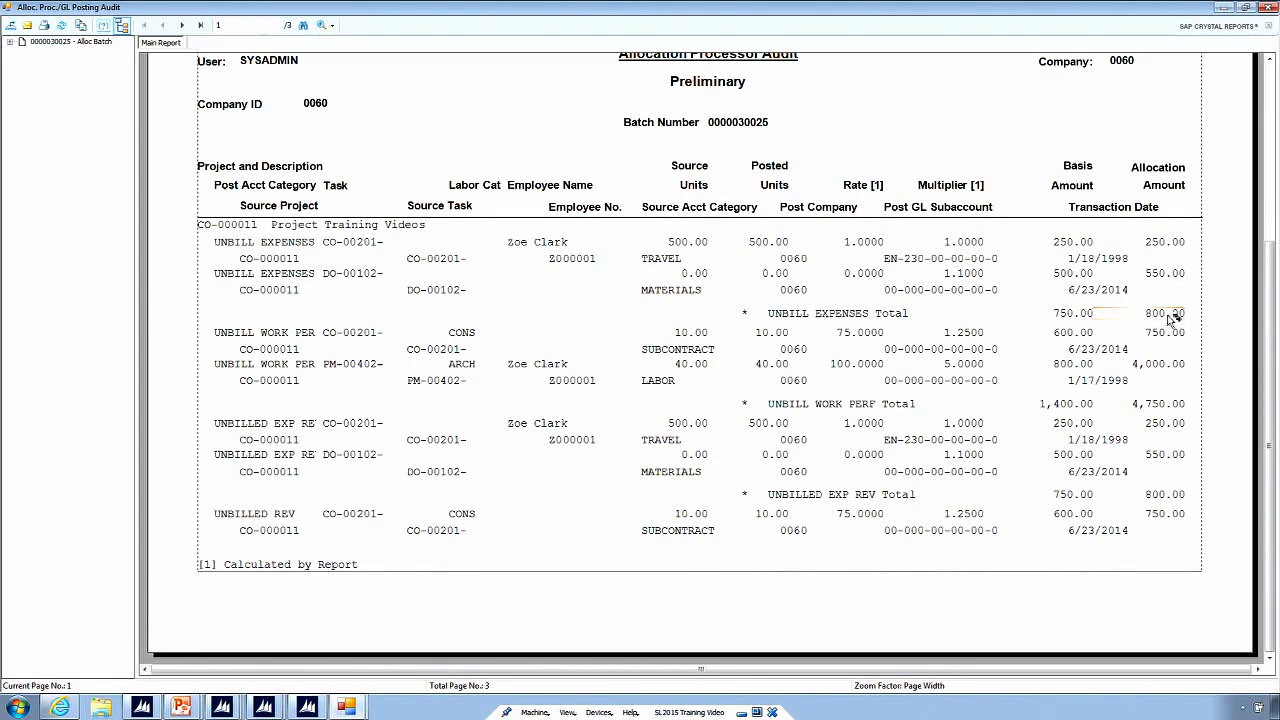
Check the REVENUE and REV-EXP RECOVERY ETC amounts for project CO-000011 in Project Analyzer's Multi Projects View, and return to the audit report
left_click(307, 708)
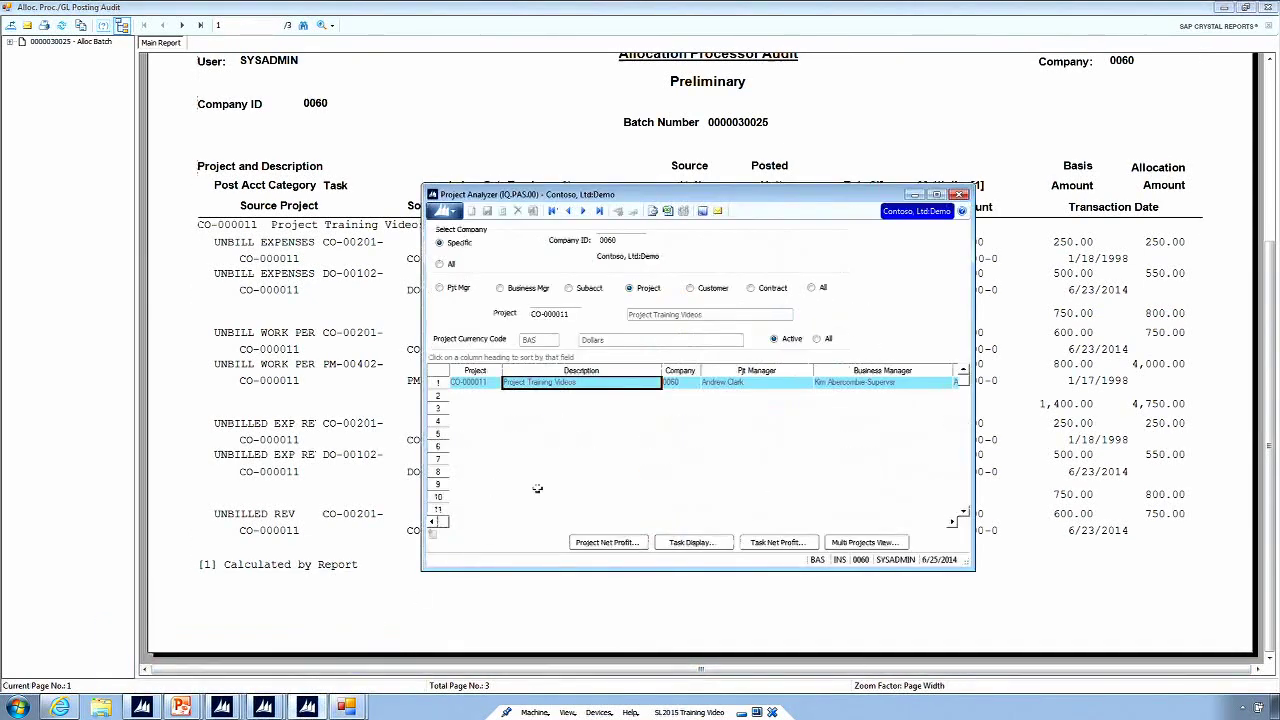
left_click(852, 543)
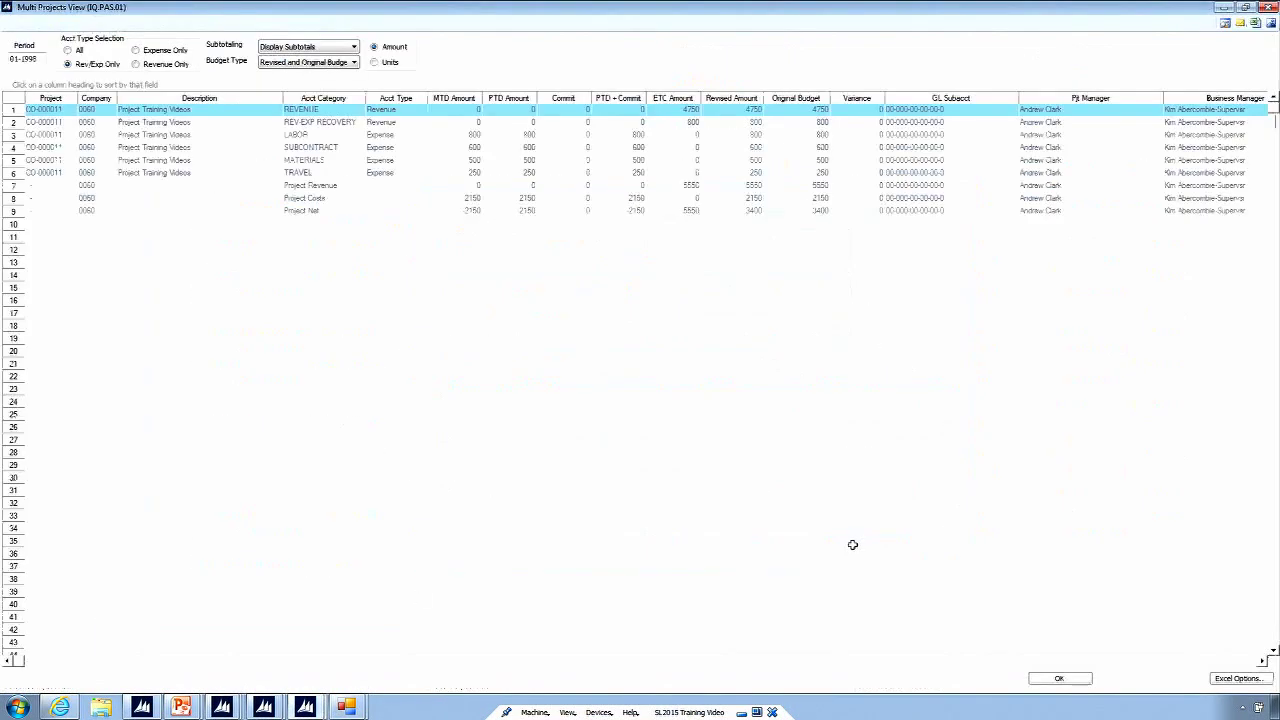
left_click(693, 110)
left_click(695, 121)
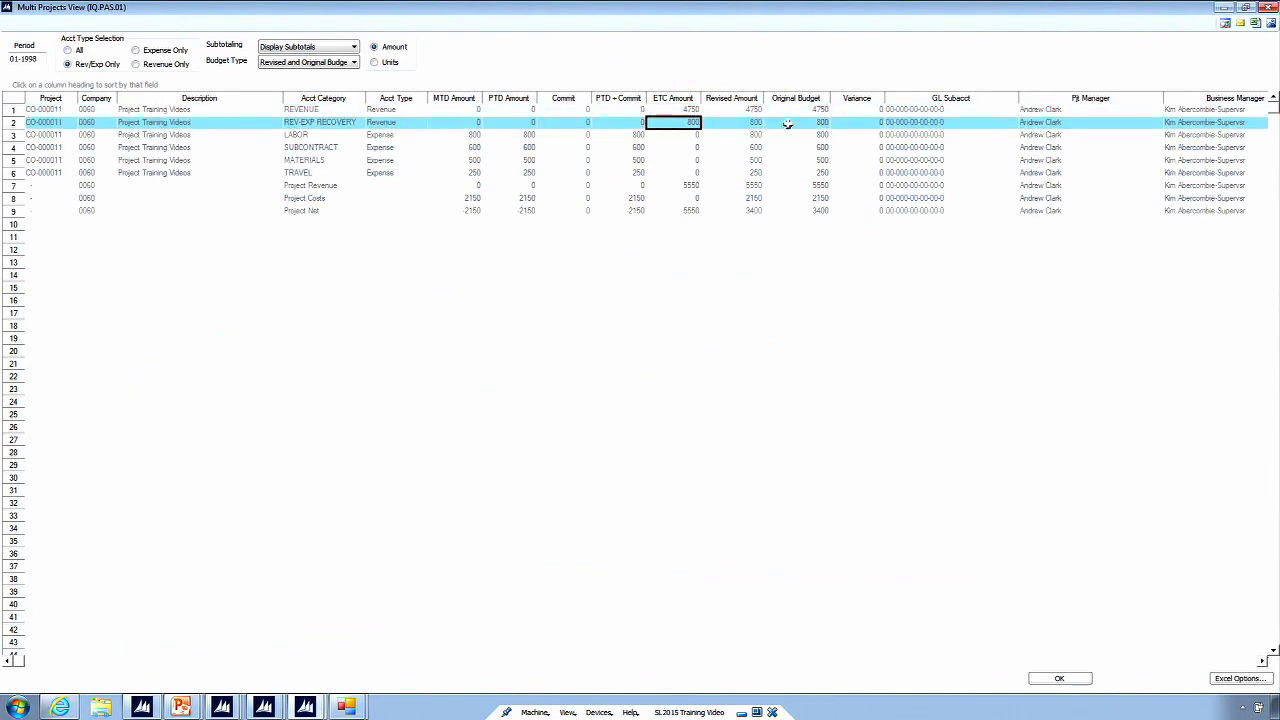
left_click(1268, 8)
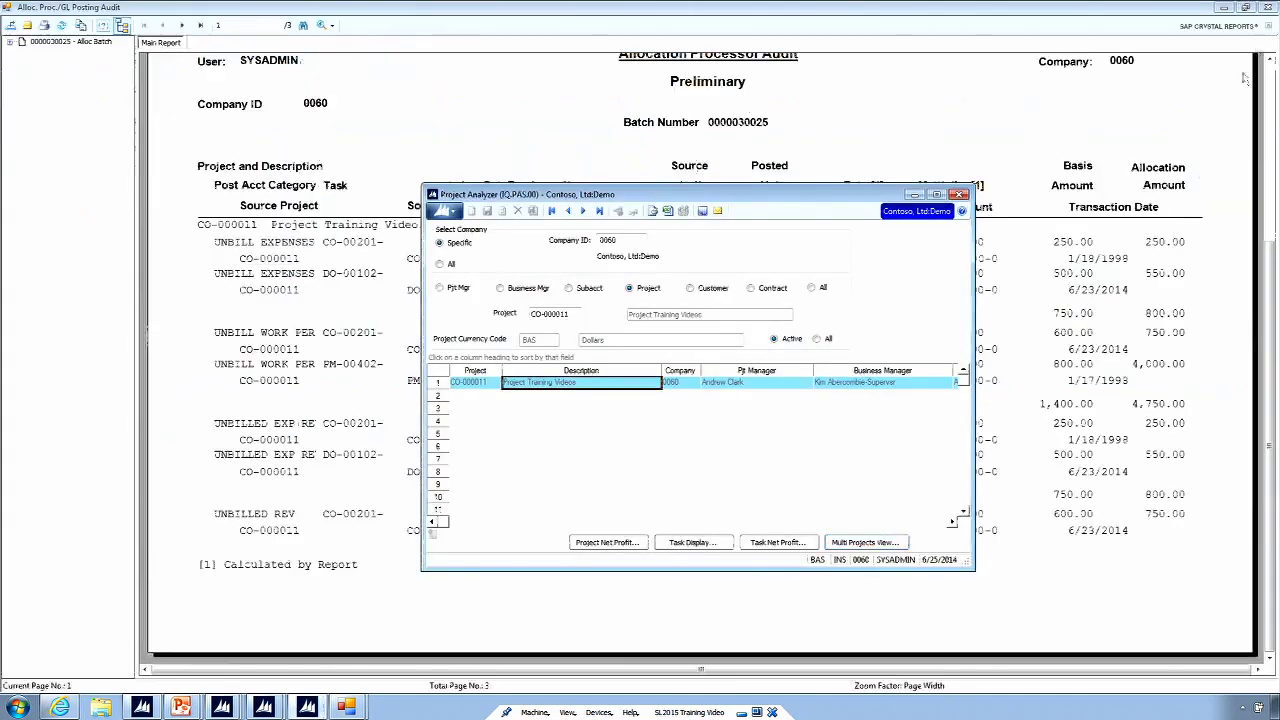
left_click(914, 196)
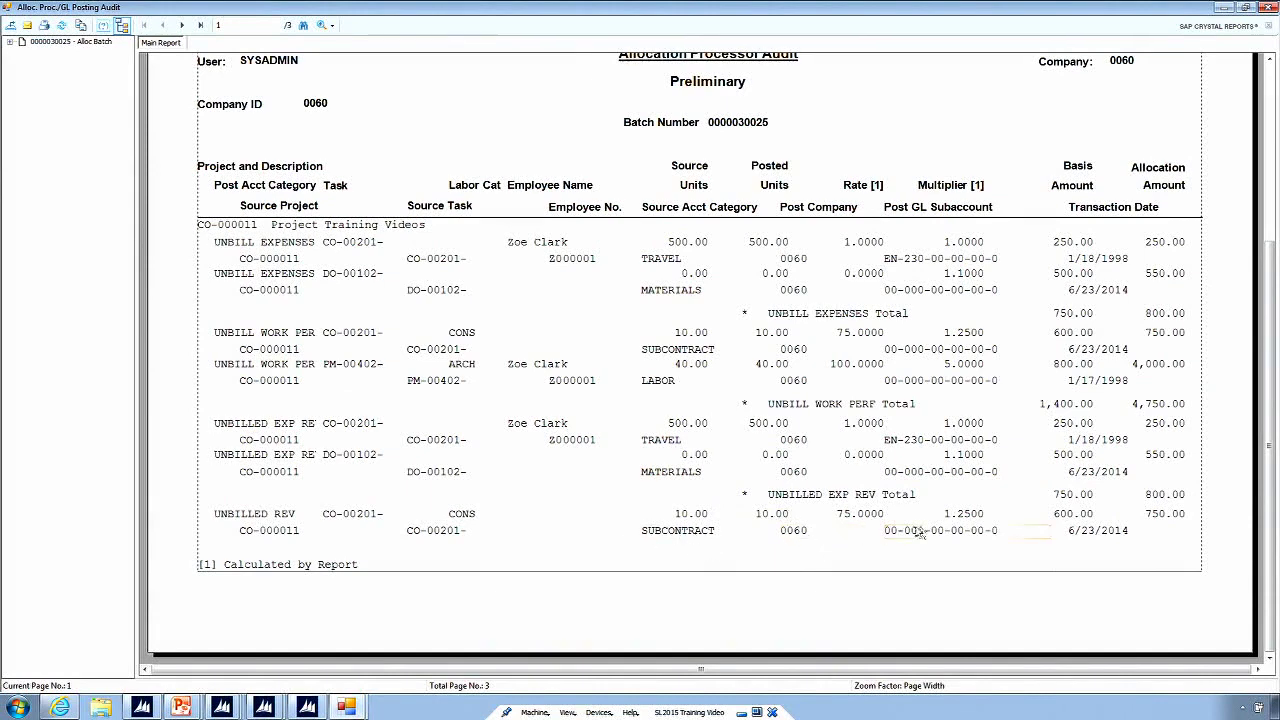
Review the UNBILLED REV labor line and totals on page 2, and the UNBILLED EXP REV total on page 1
left_click(181, 25)
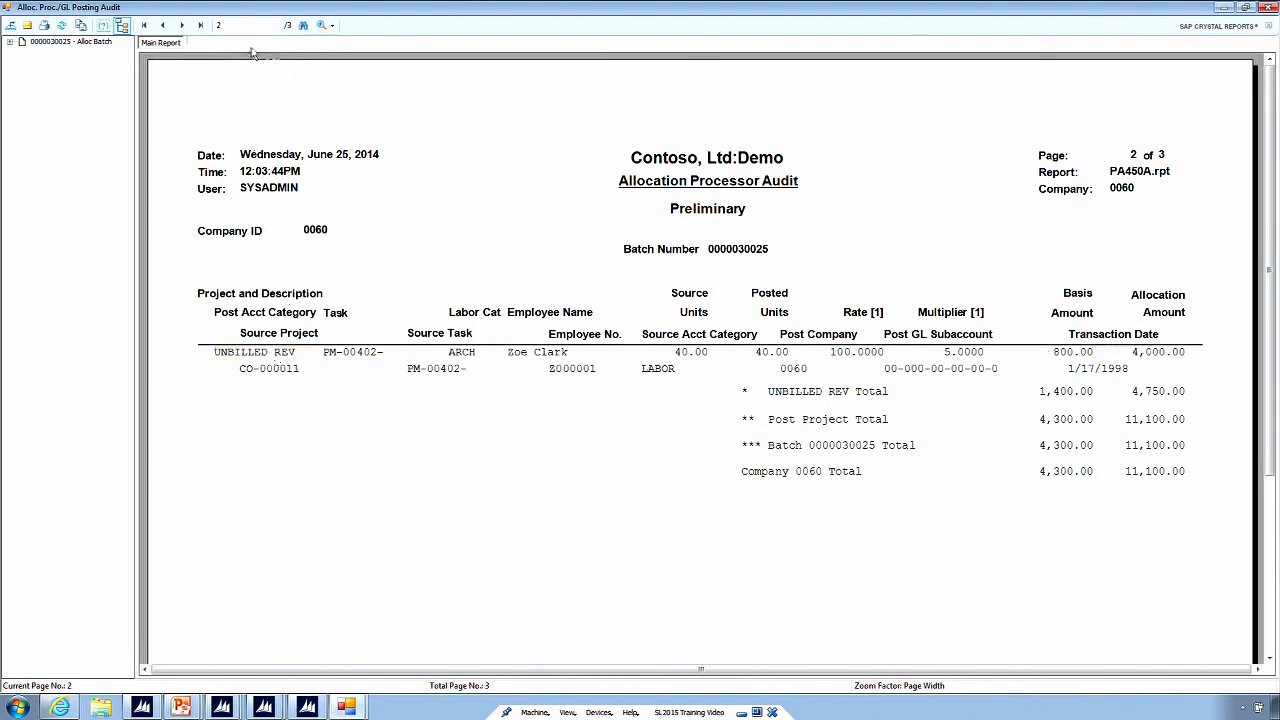
left_click(162, 25)
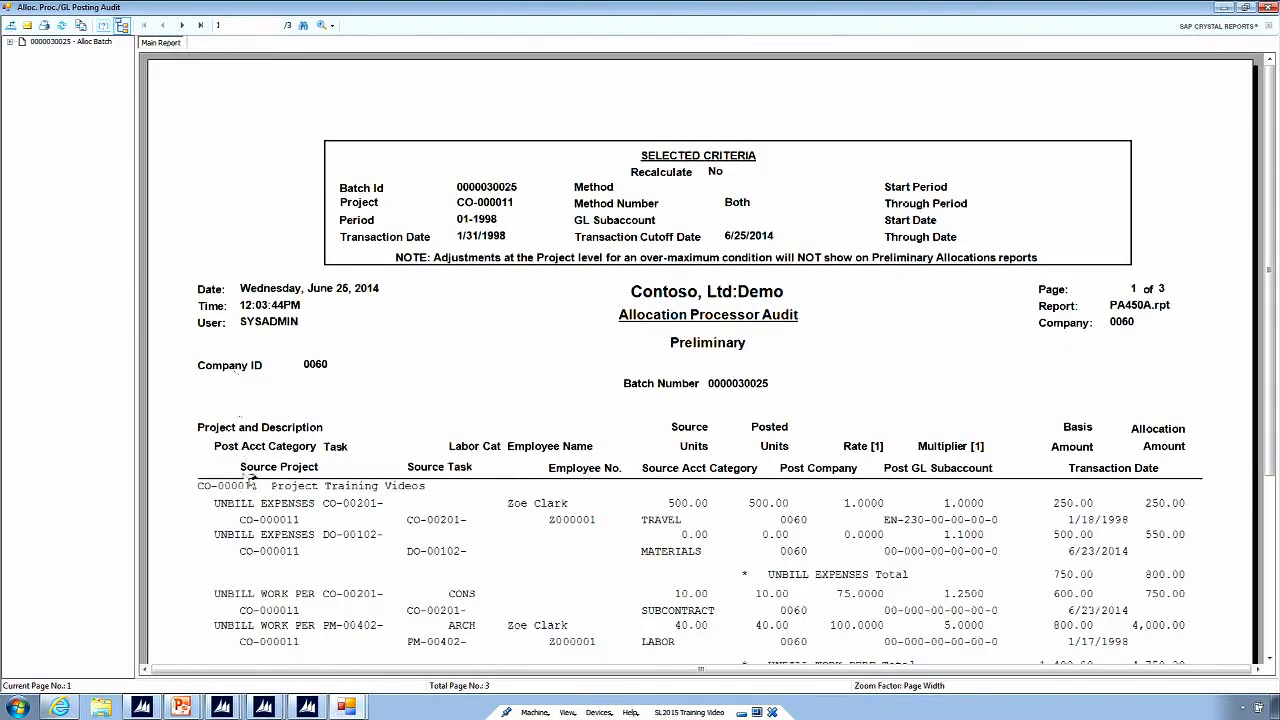
left_click_drag(1270, 452, 1270, 584)
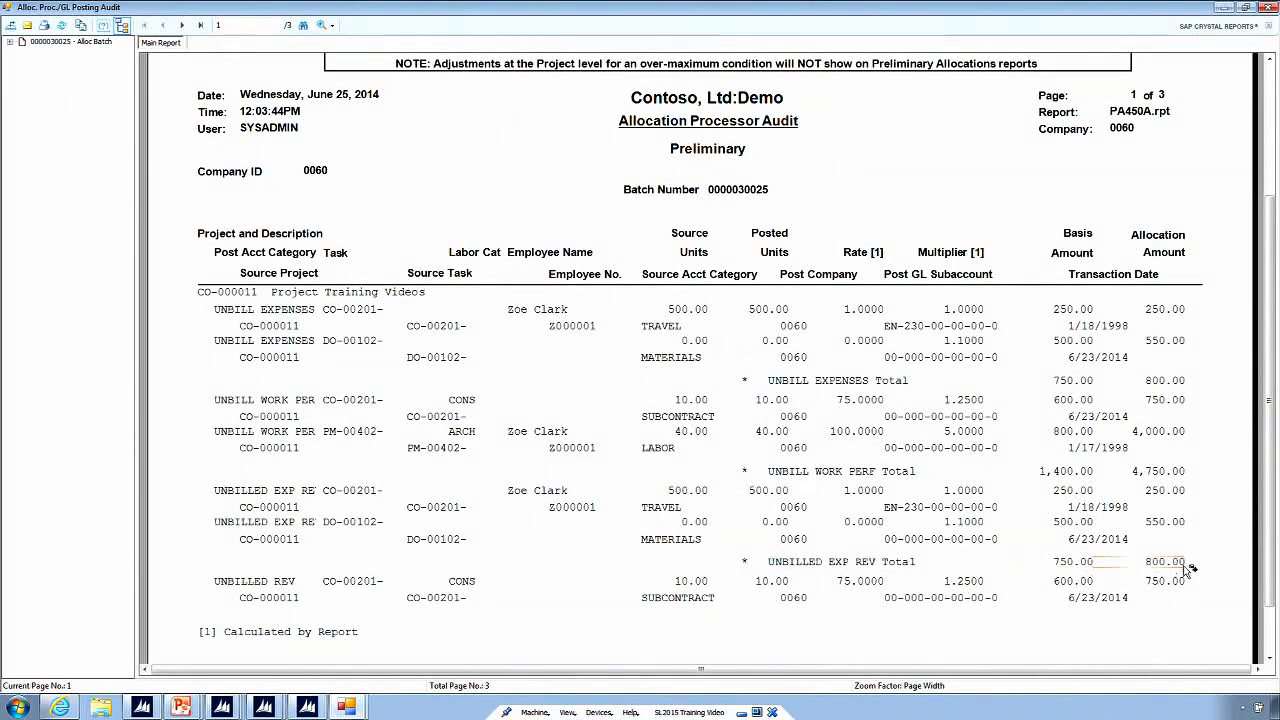
Close the Allocation Processor Audit and Allocation GL Posting Audit reports and dismiss the allocation process status
left_click(1267, 8)
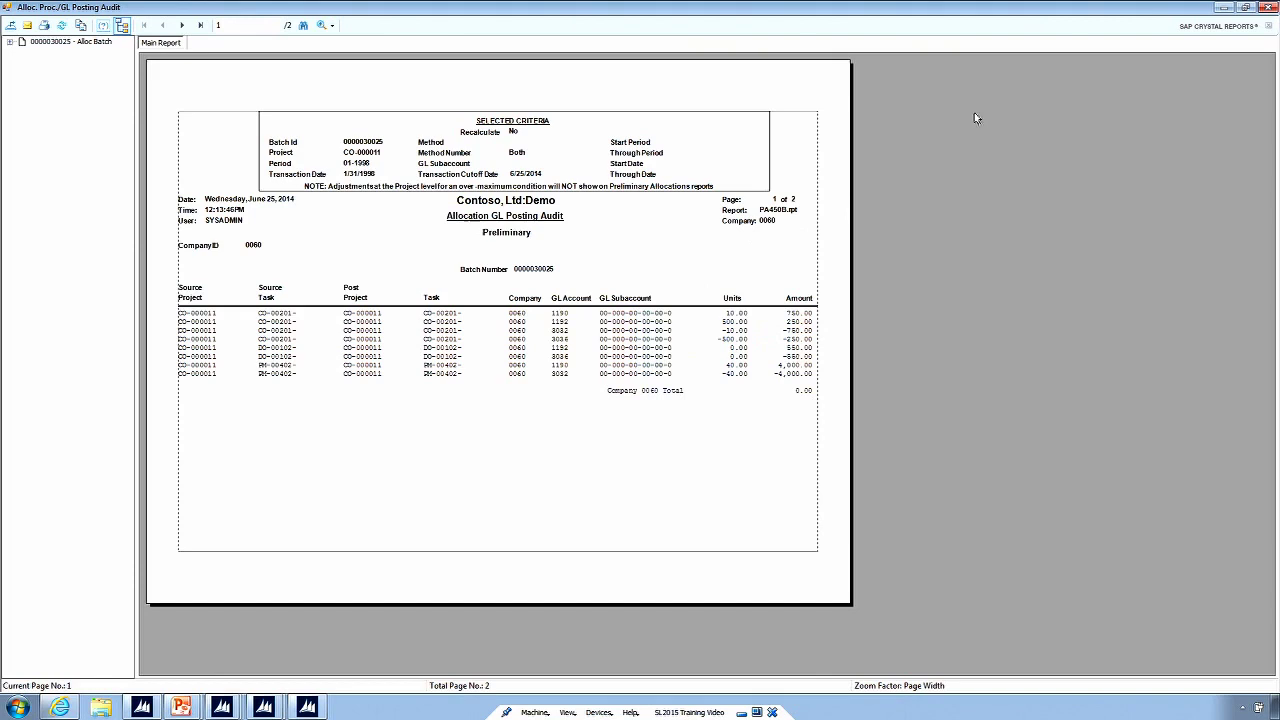
left_click(1268, 8)
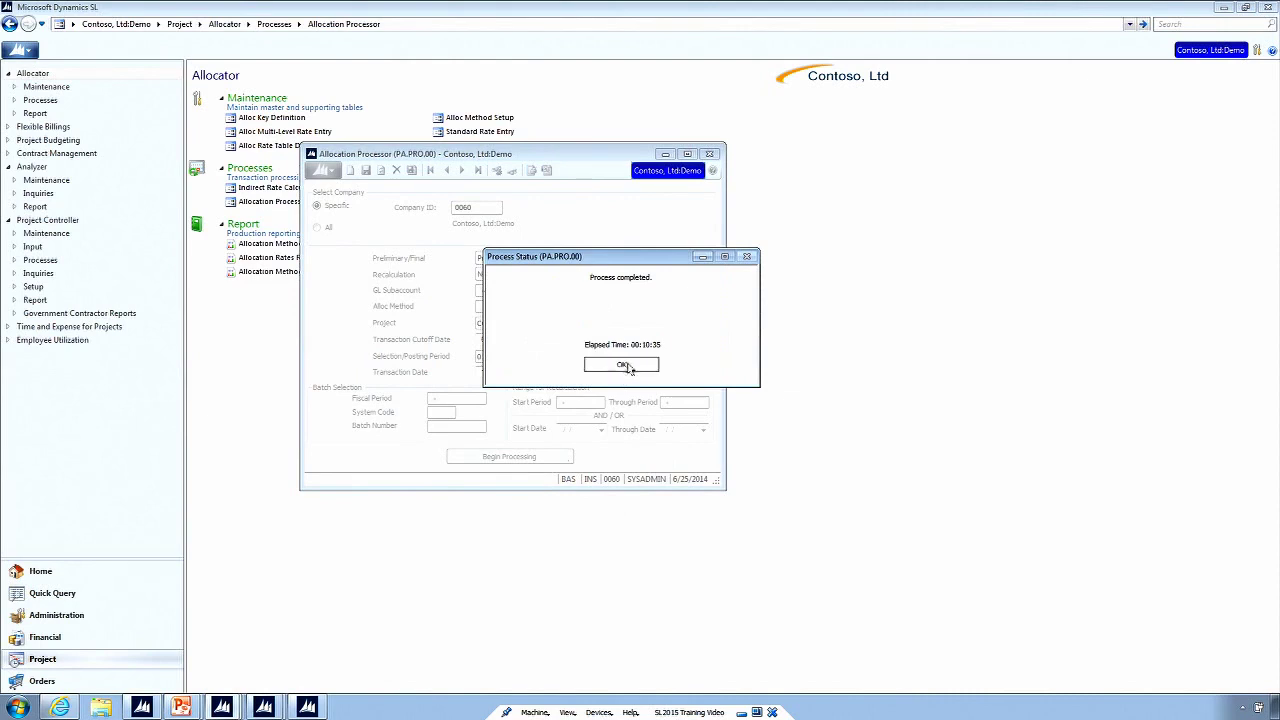
left_click(622, 365)
Switch to the PowerPoint slide show and advance past the sample data to the second Allocation Processor audit slide
mouse_move(195, 706)
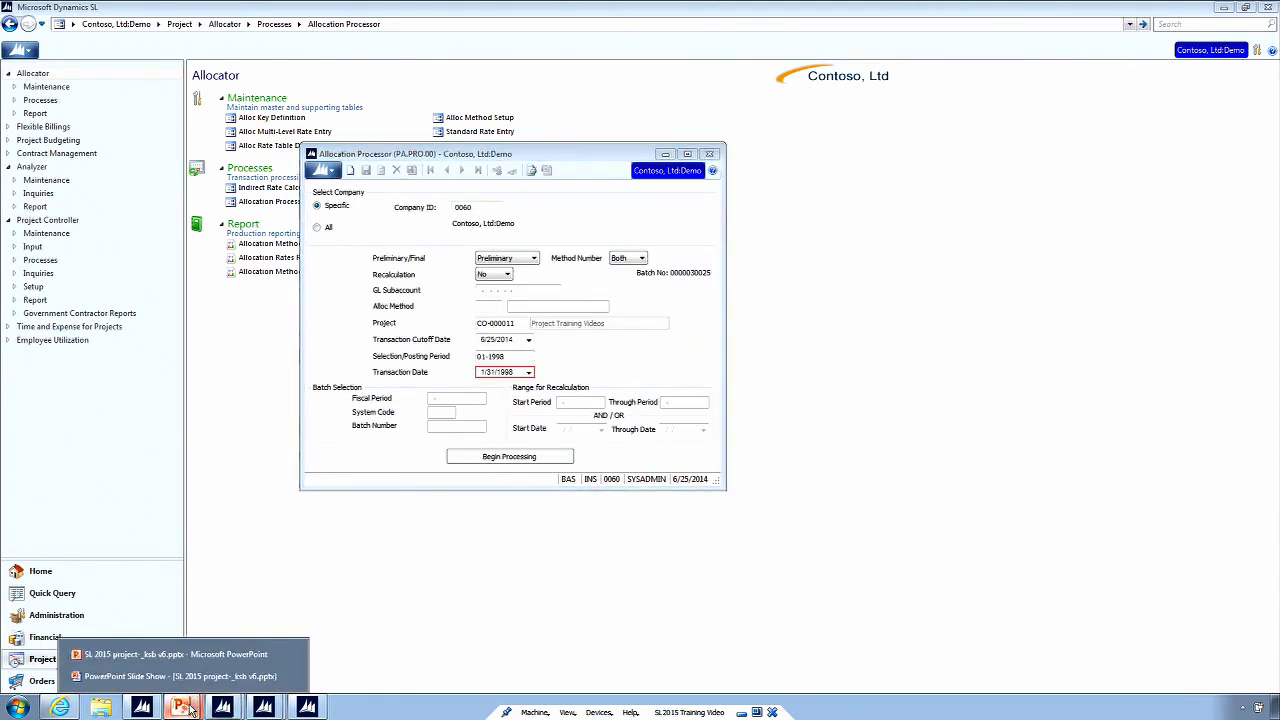
left_click(208, 690)
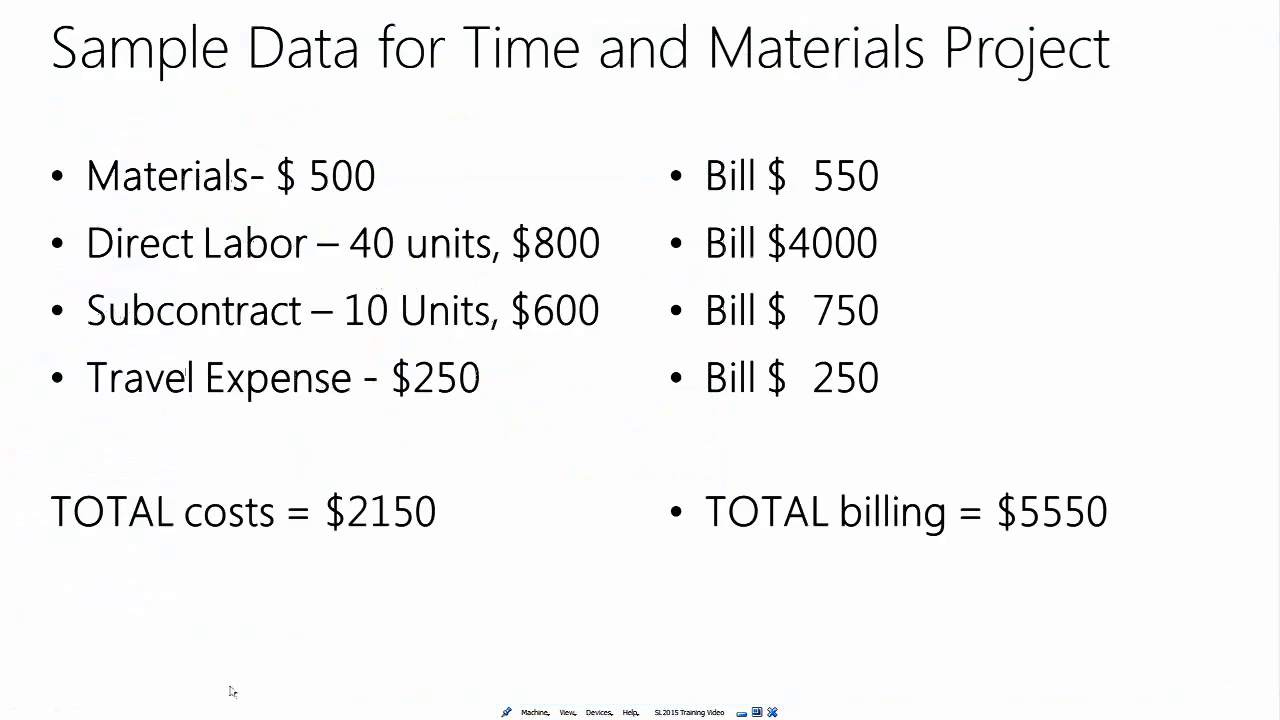
left_click(1222, 643)
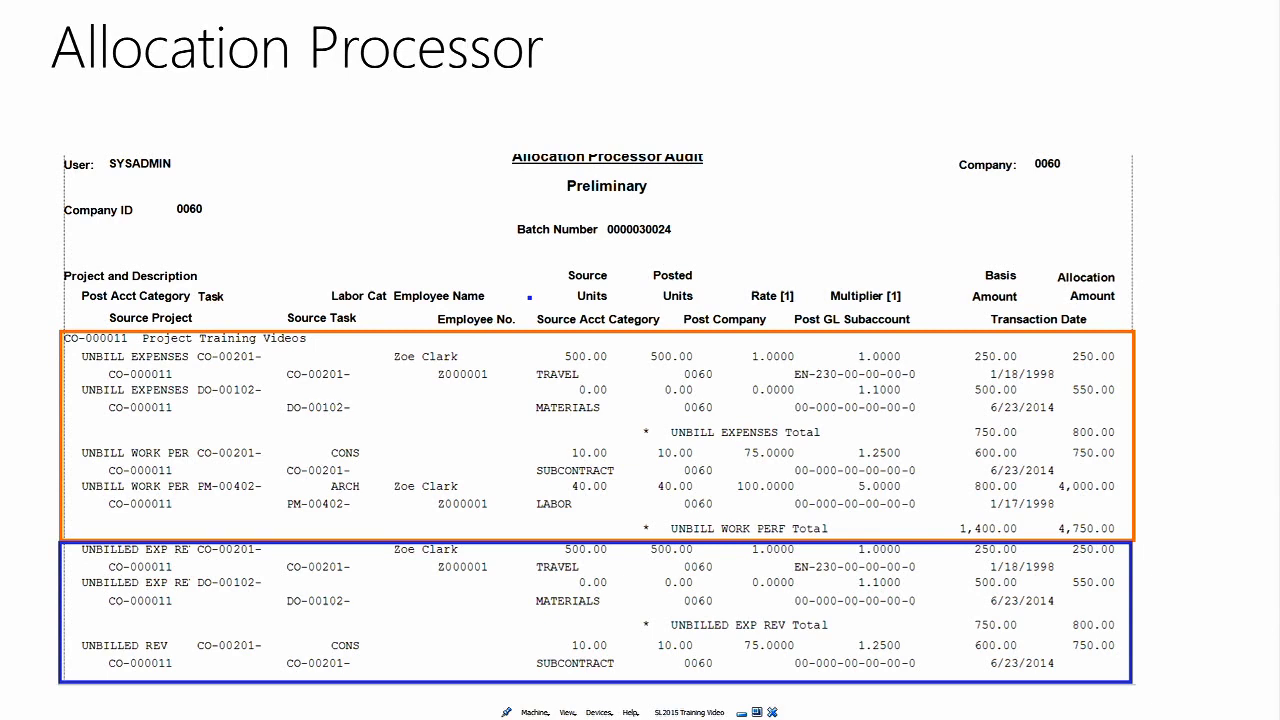
key("Right")
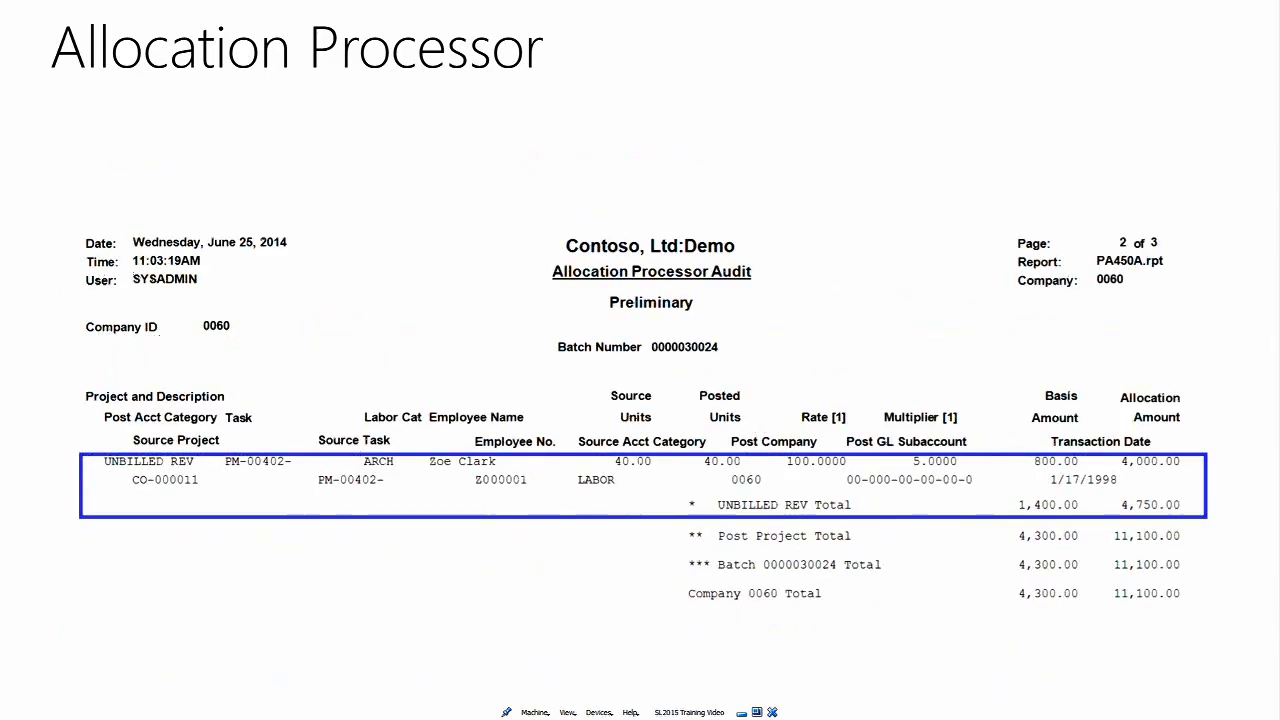